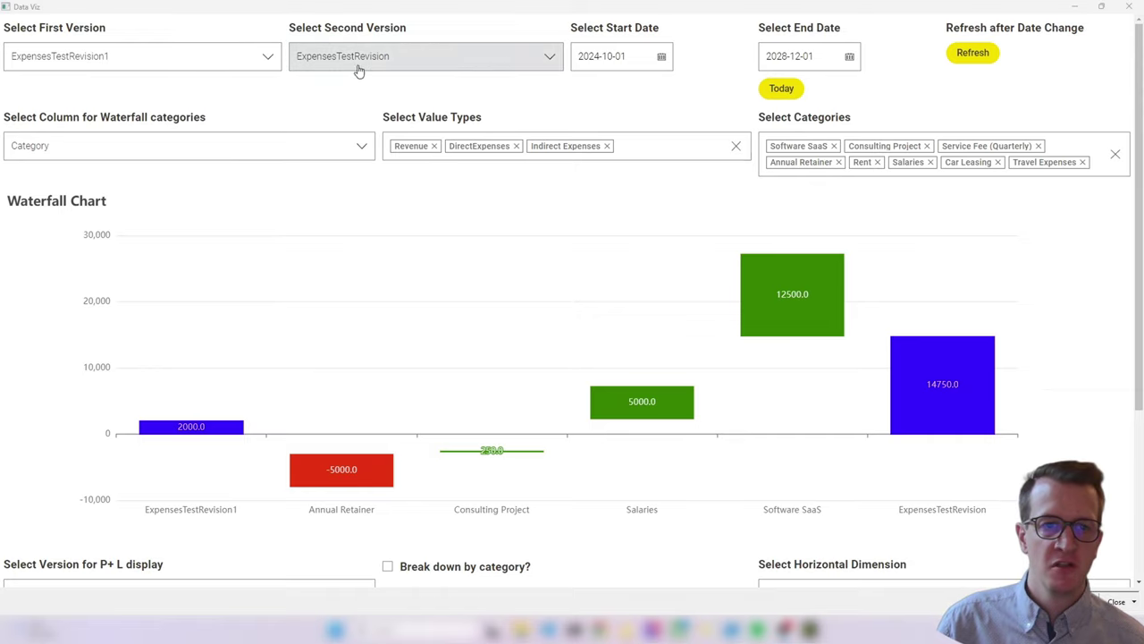
click(458, 58)
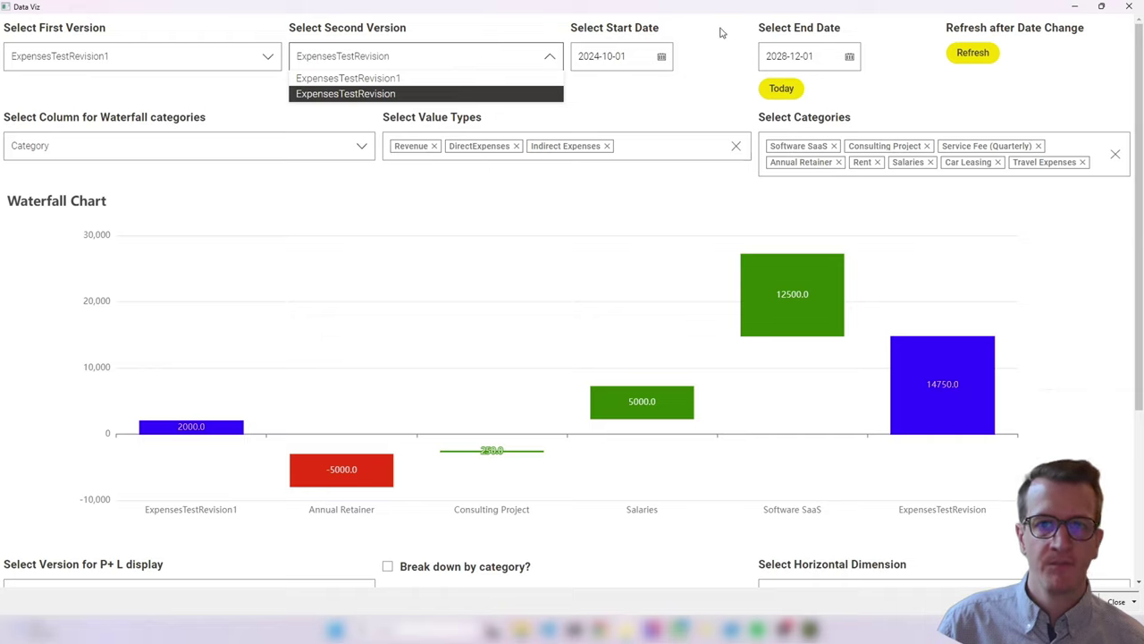
click(681, 76)
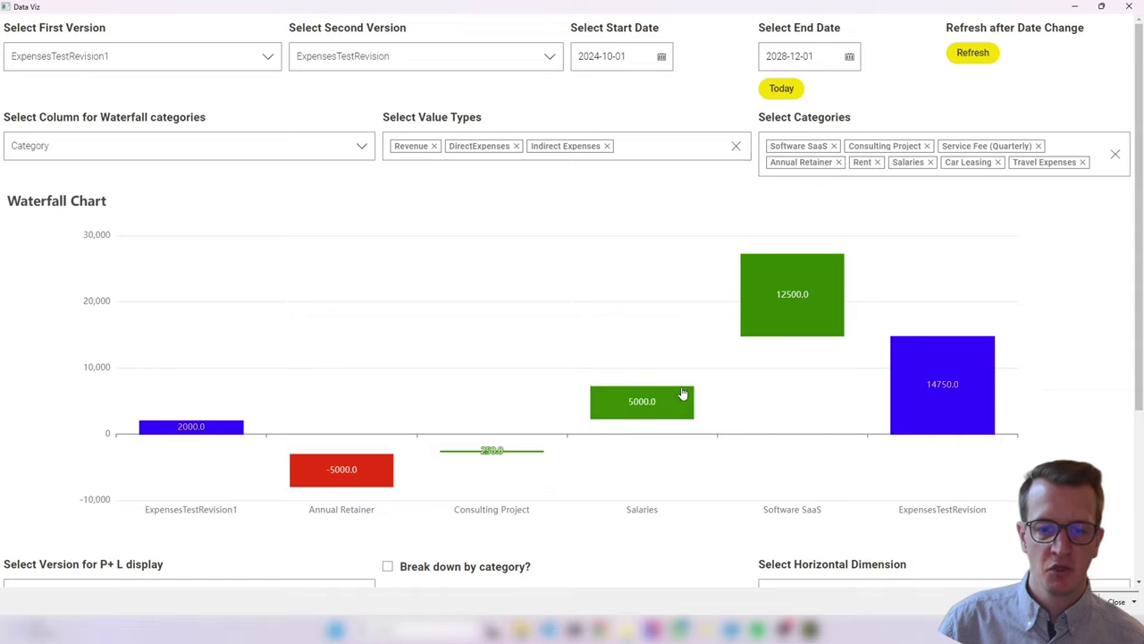
Step: Break down the waterfall chart by ValueType, and change its category column to Year-Q
click(359, 146)
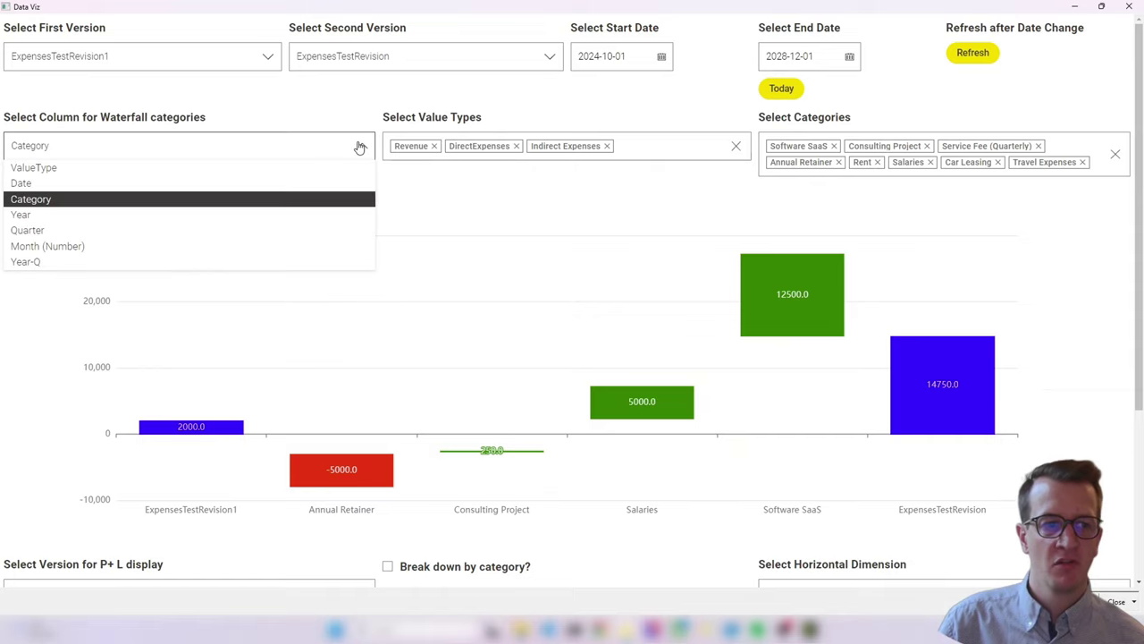
click(240, 169)
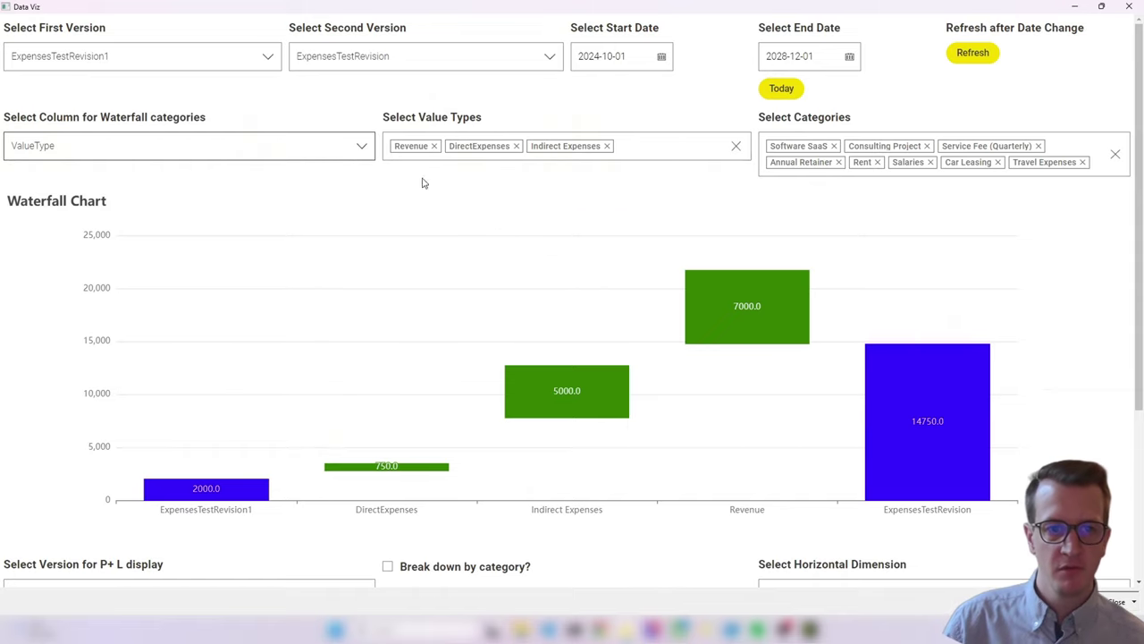
click(359, 146)
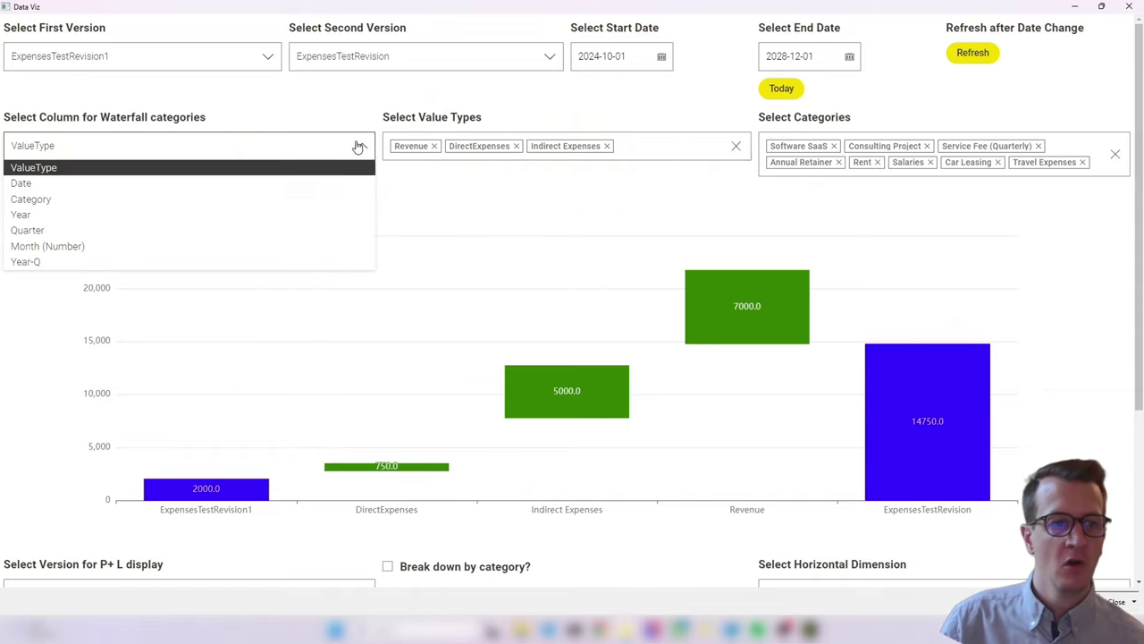
click(117, 262)
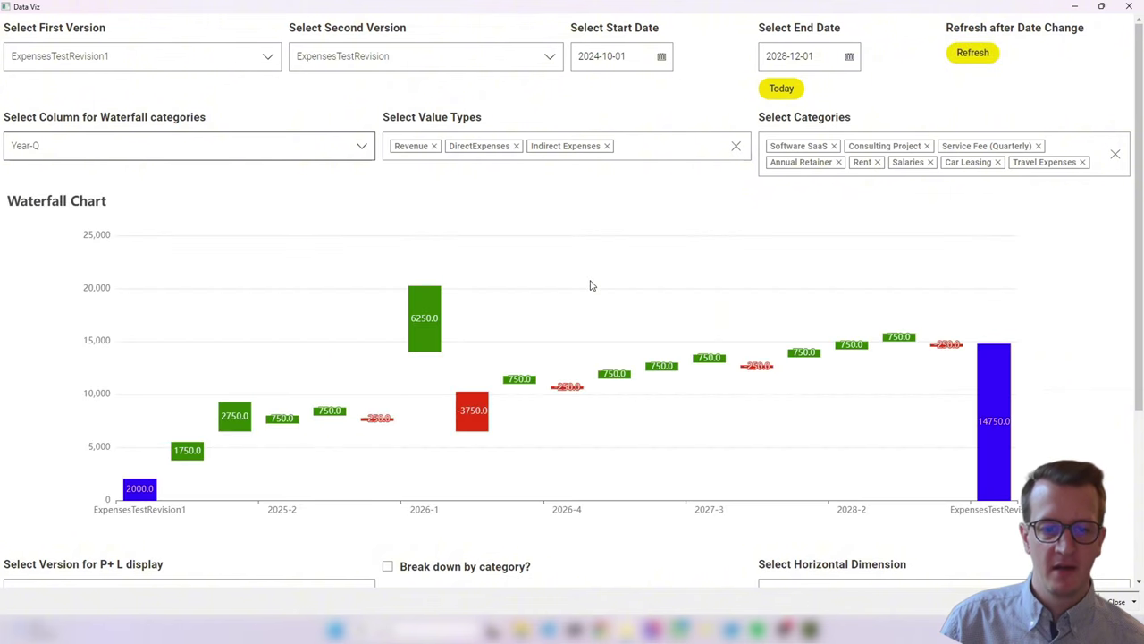
Step: Switch the waterfall category column to Date and set it back to Year-Q
click(362, 147)
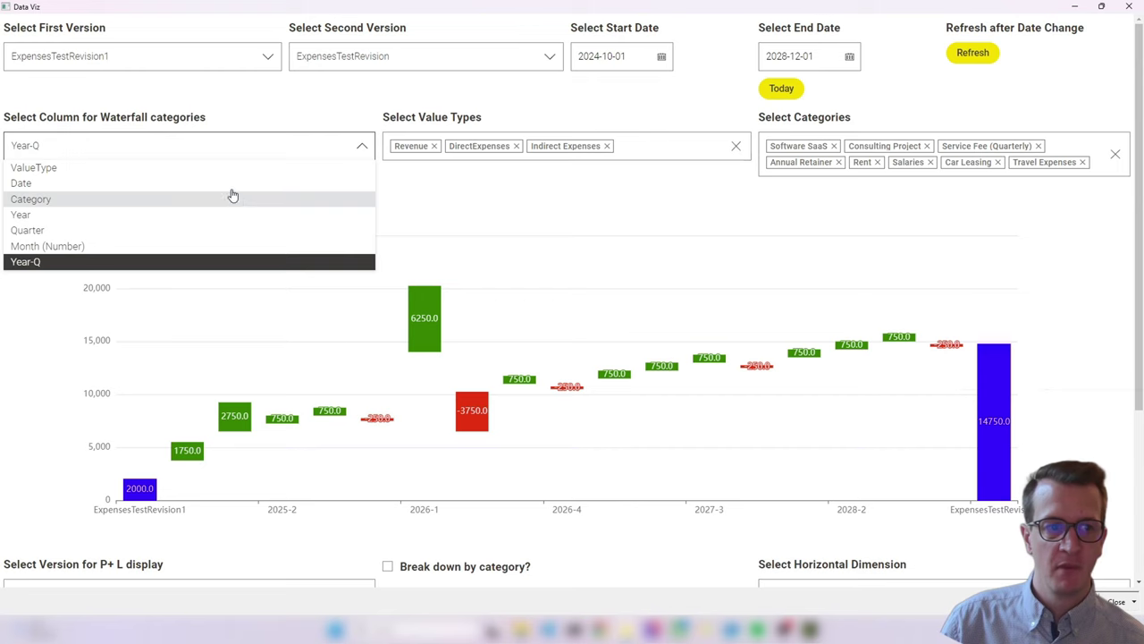
click(230, 183)
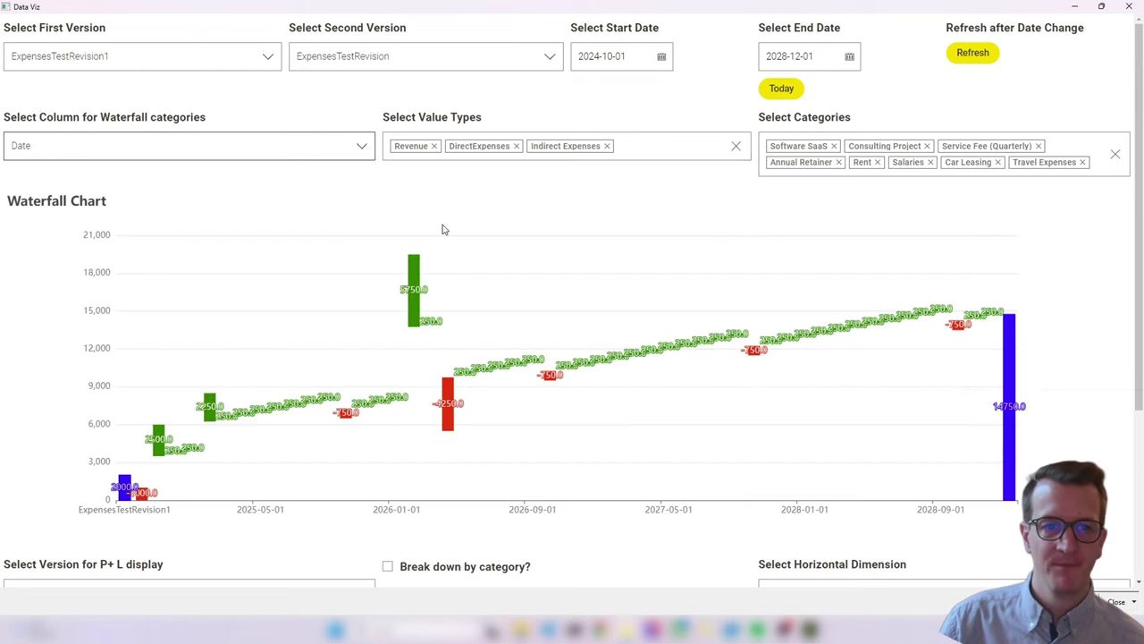
click(362, 147)
click(284, 262)
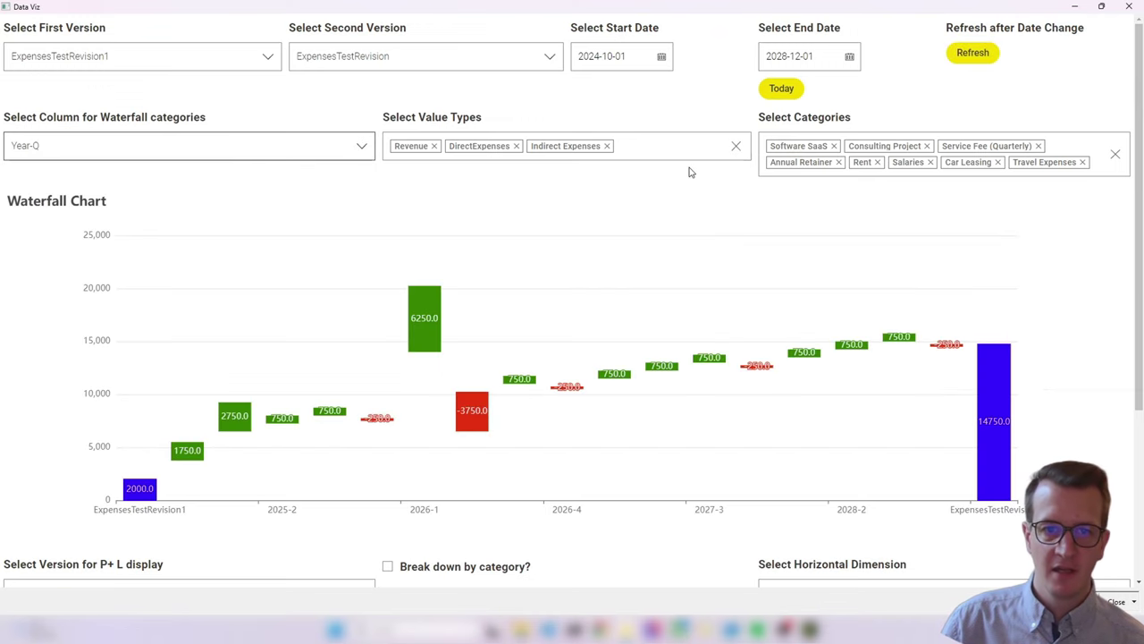
Step: Remove Revenue from the selected value types and add it back to the selection
click(434, 146)
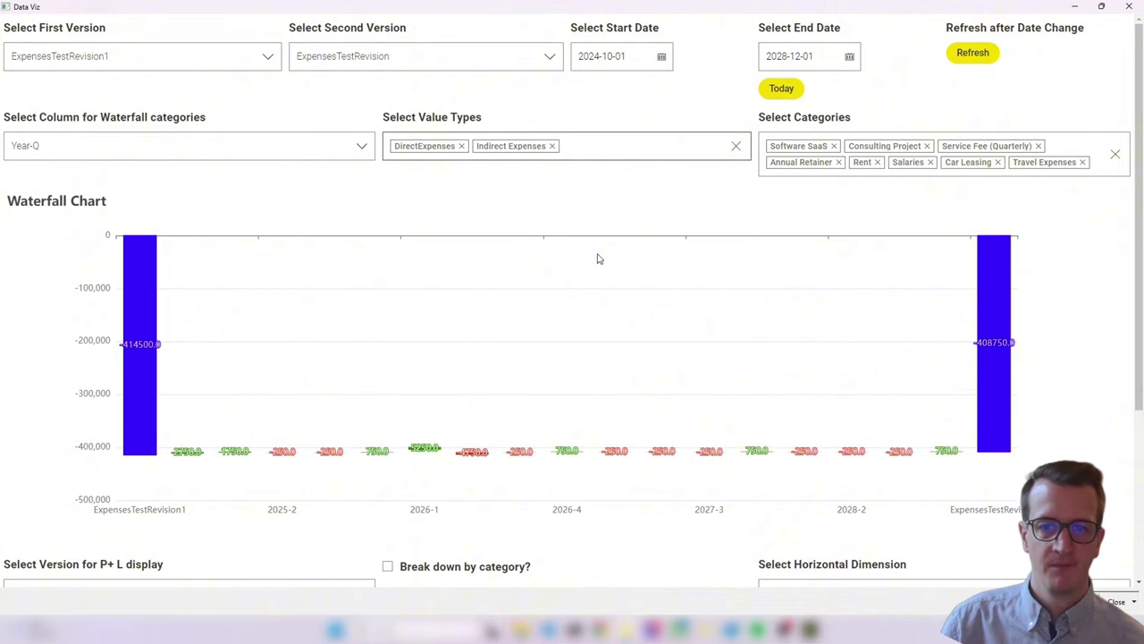
click(670, 143)
click(398, 172)
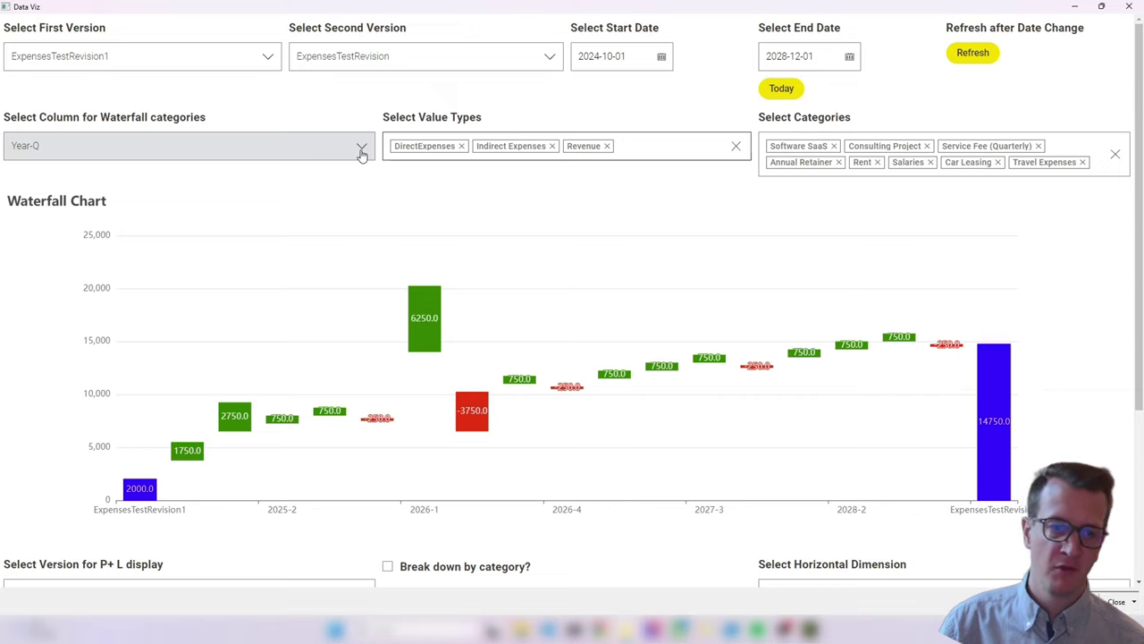
Step: Set the end date to 2025-12-01 and refresh the waterfall chart
click(782, 56)
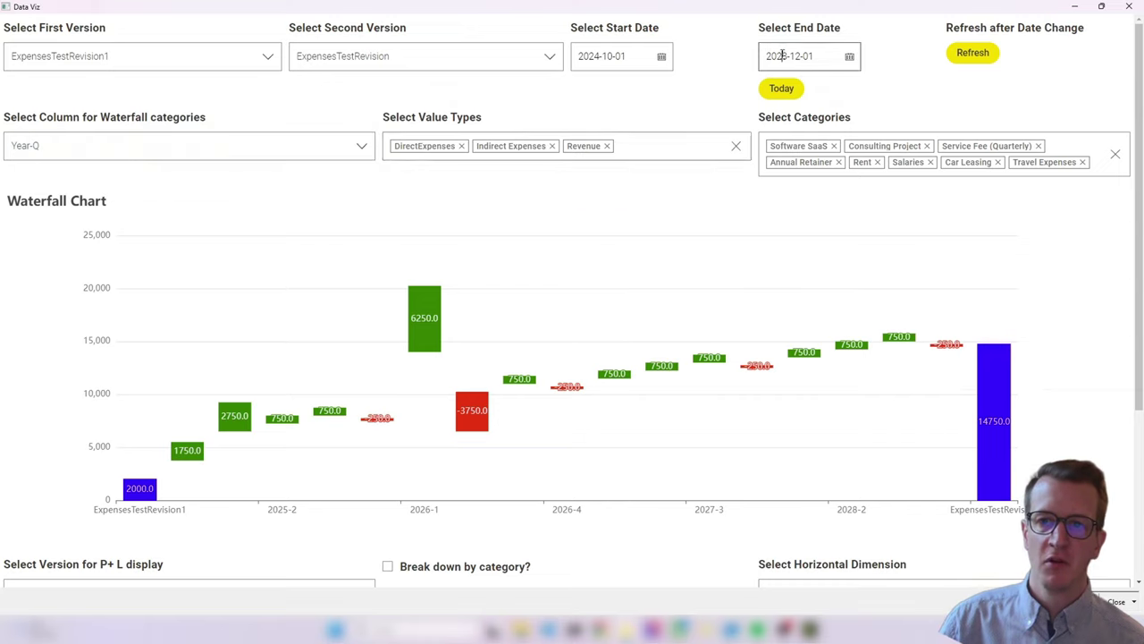
text(5)
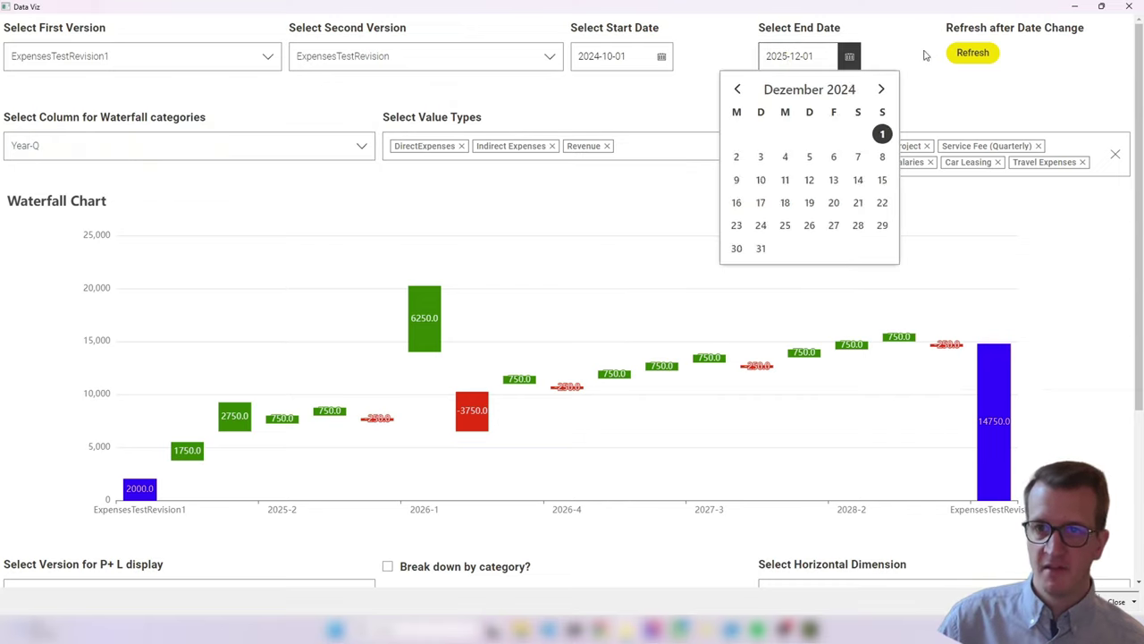
click(972, 52)
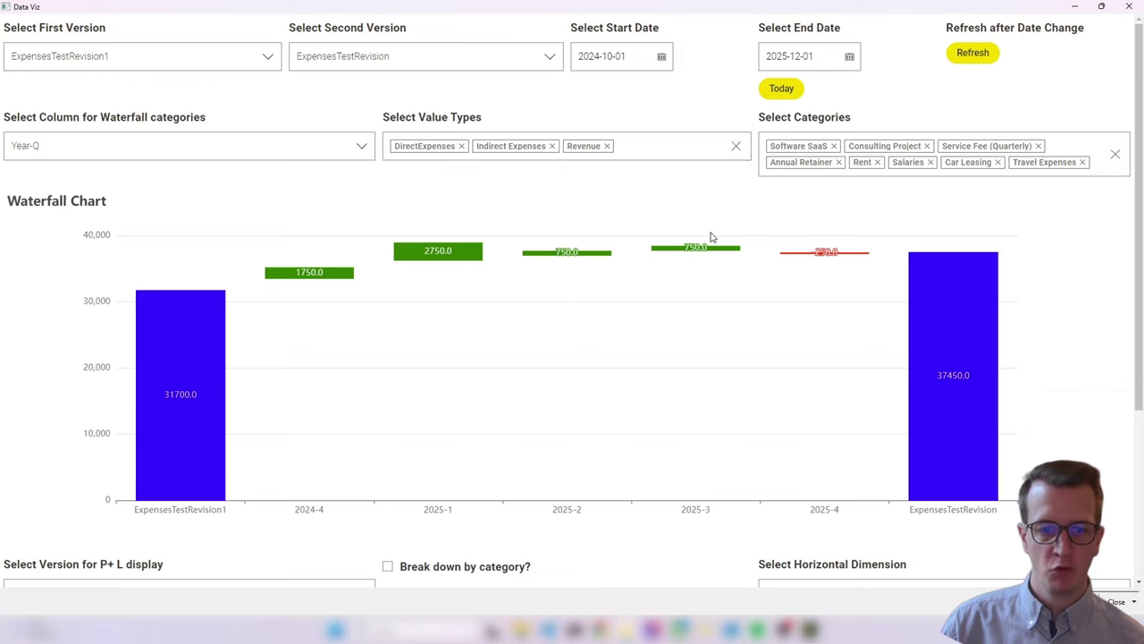
Step: Review the Profit and Loss table and set its displayed version to ExpensesTestRevision
drag(1141, 240, 1141, 397)
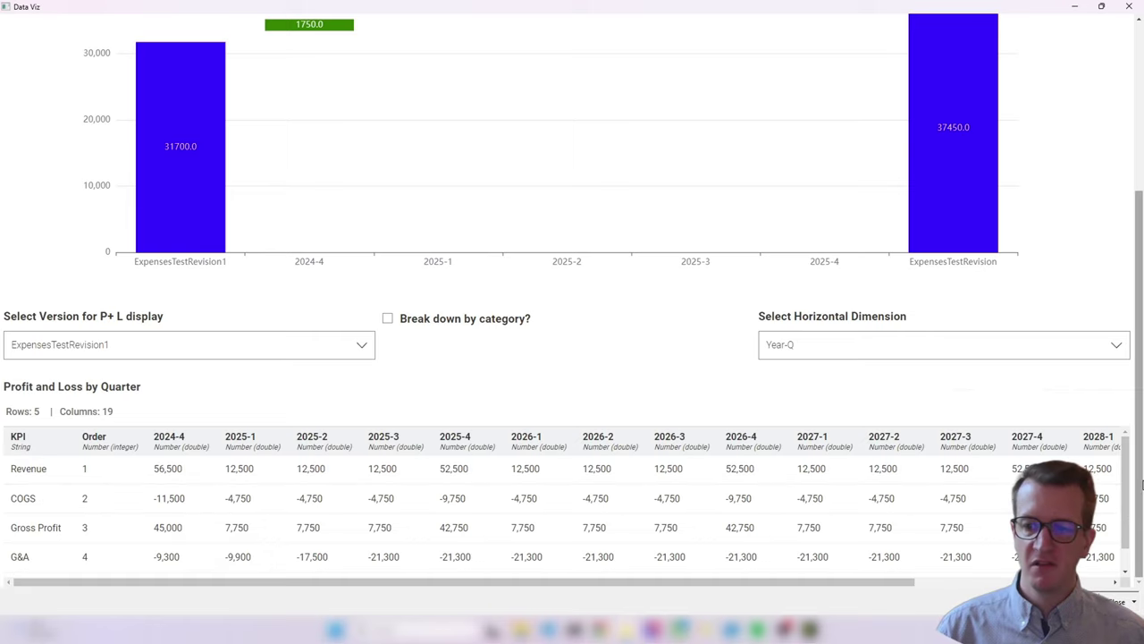
scroll(1129, 516, down, 1)
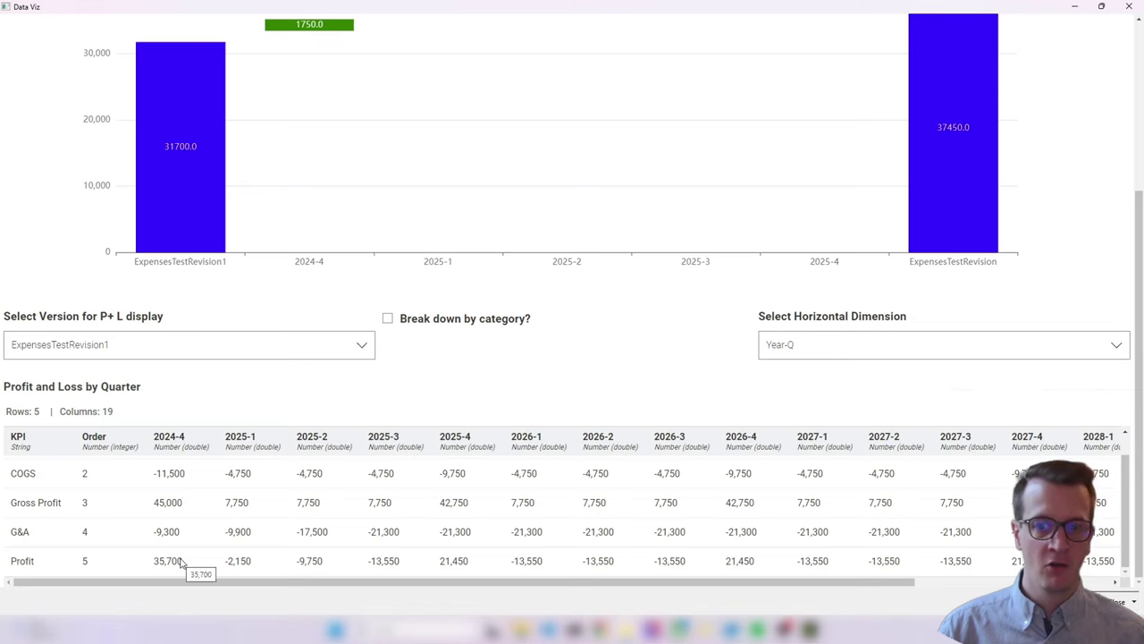
click(362, 346)
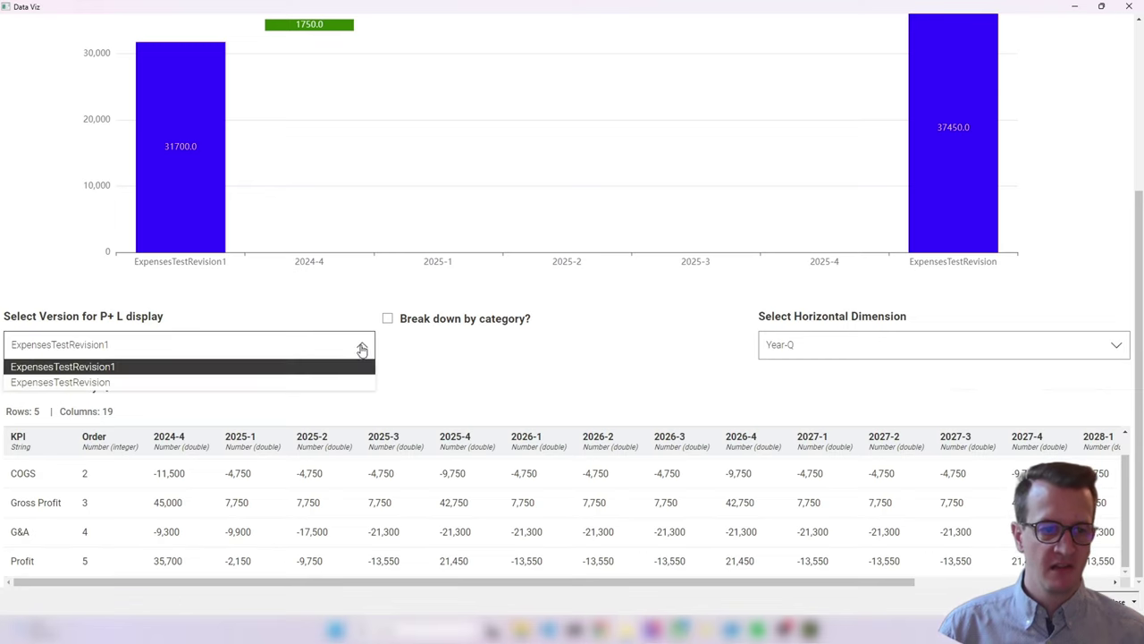
click(332, 382)
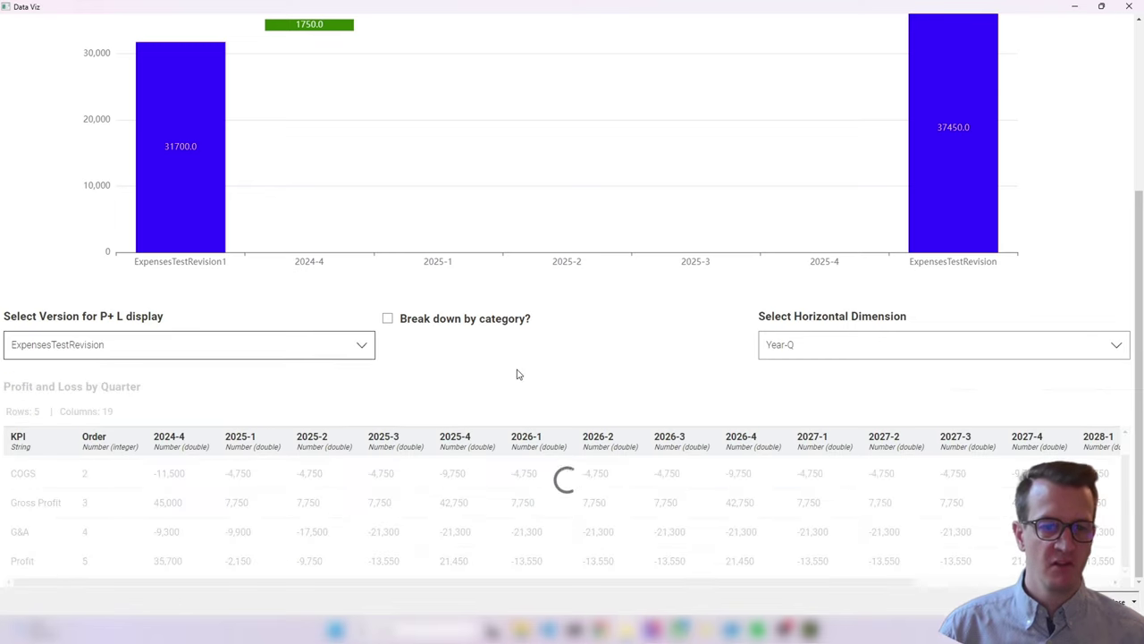
Step: Switch the Profit and Loss table's horizontal dimension to Year and return it to Year-Q
click(1117, 347)
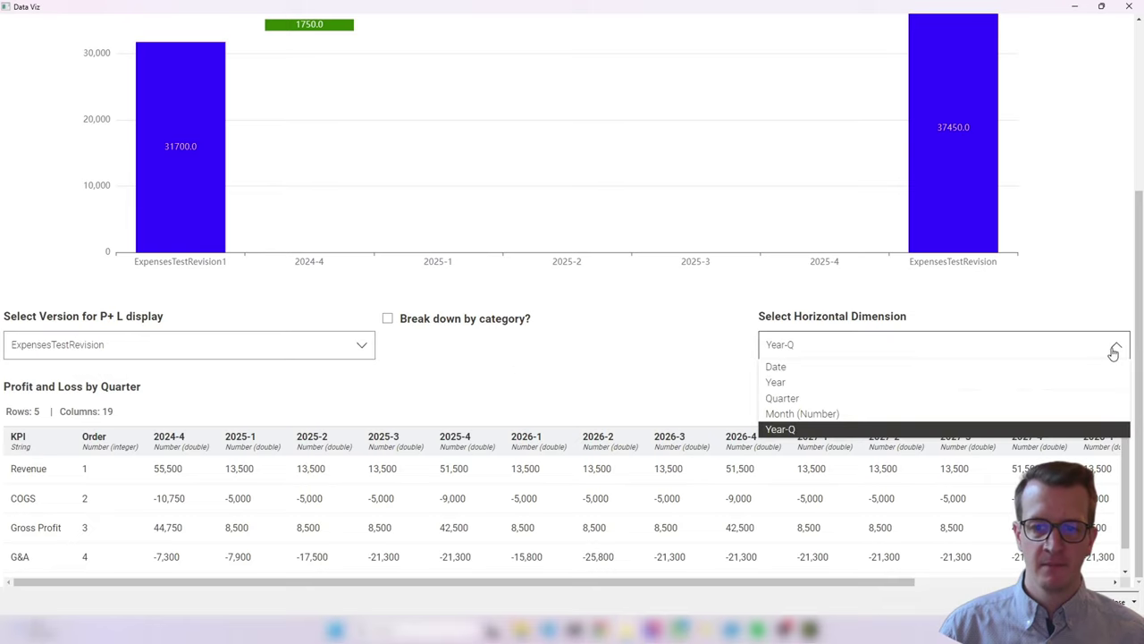
click(1006, 382)
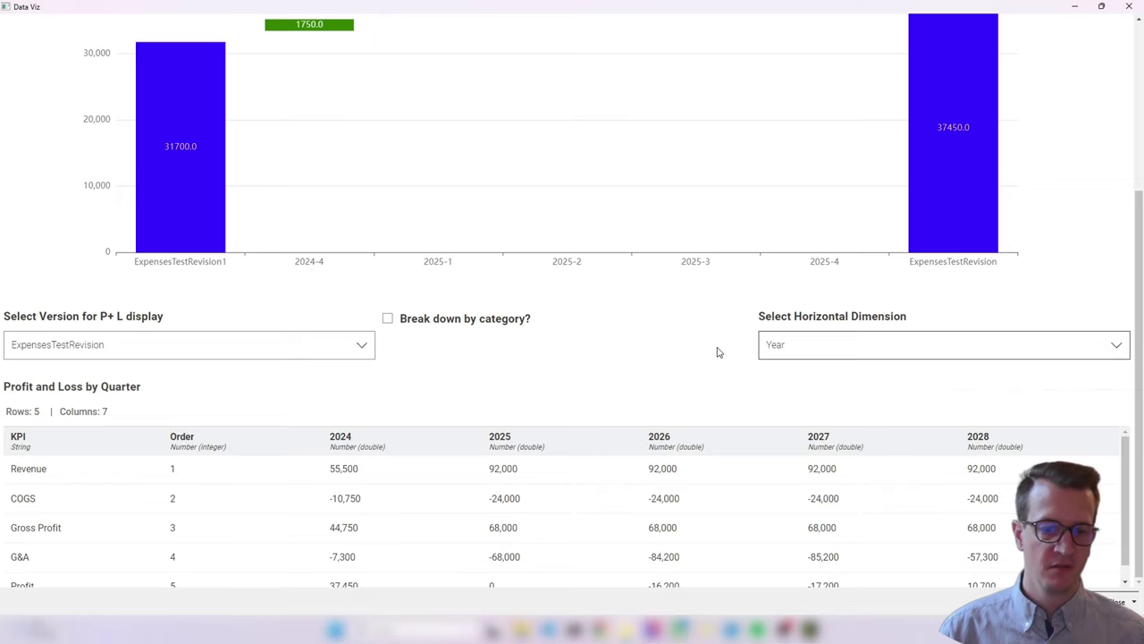
click(833, 349)
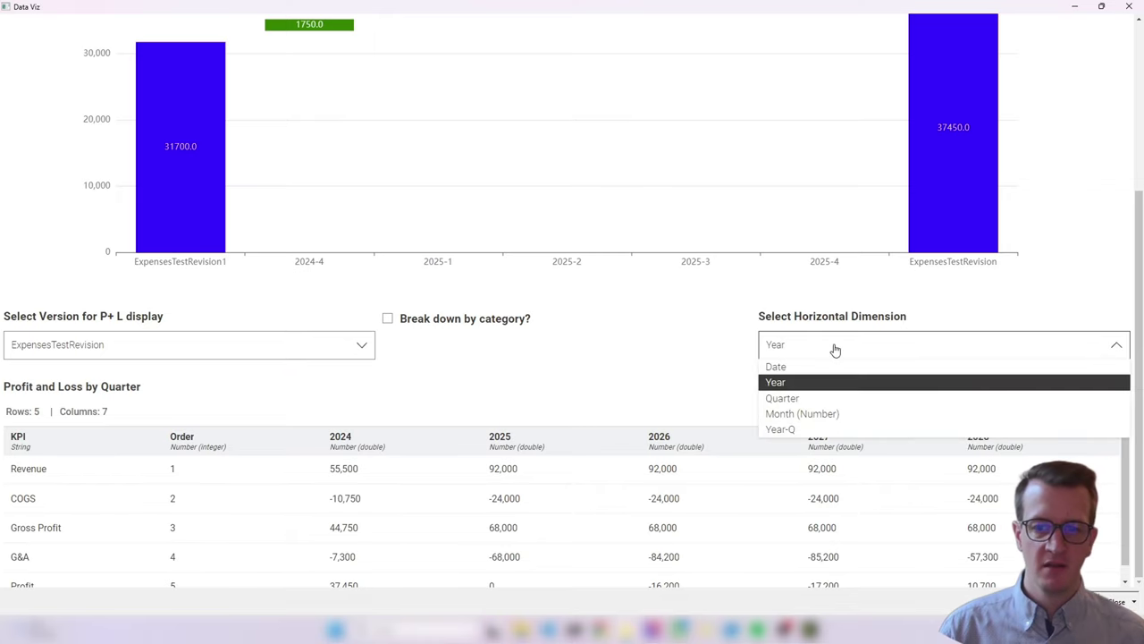
click(823, 430)
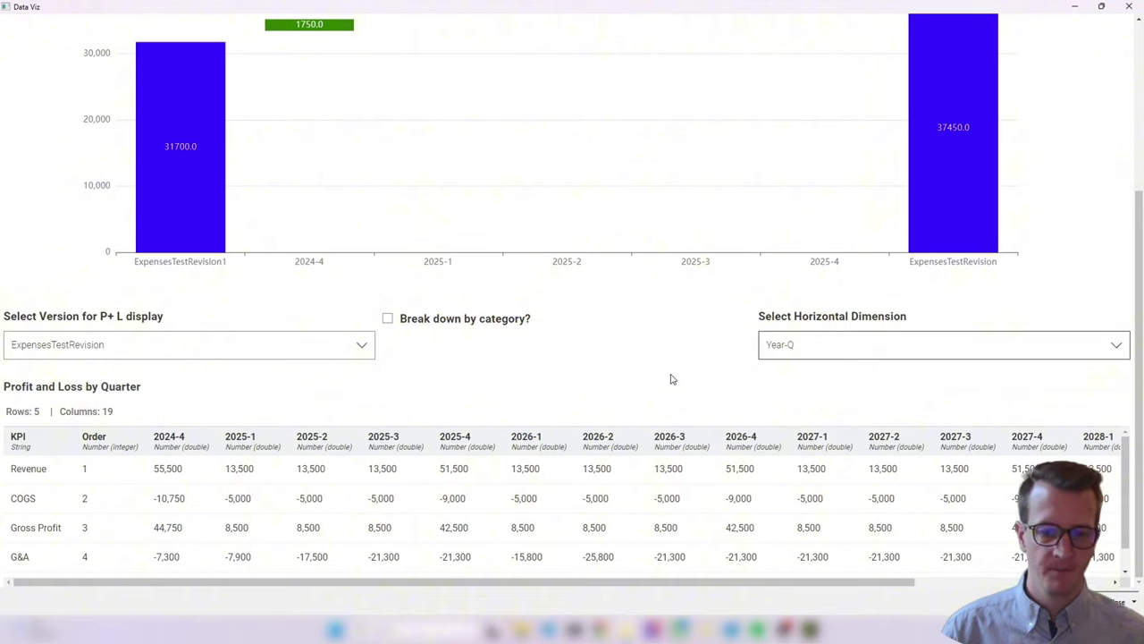
Step: Close the Data Viz view and discard the changed view settings
click(1131, 7)
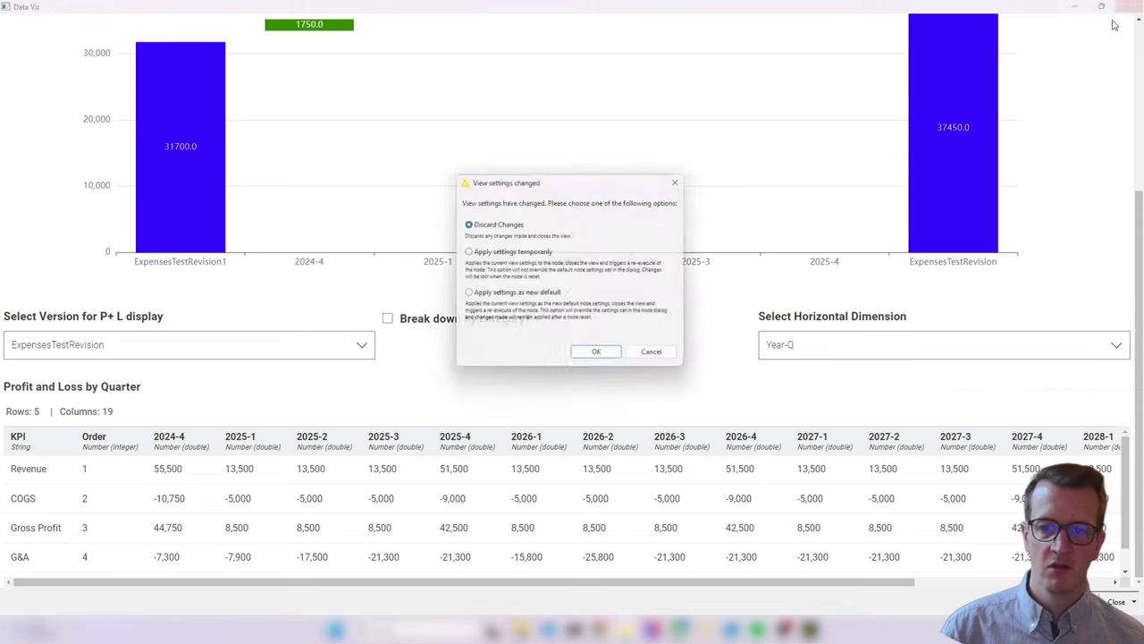
click(599, 358)
Step: Switch to the Input.xlsx workbook in Excel
drag(685, 605, 454, 593)
click(332, 229)
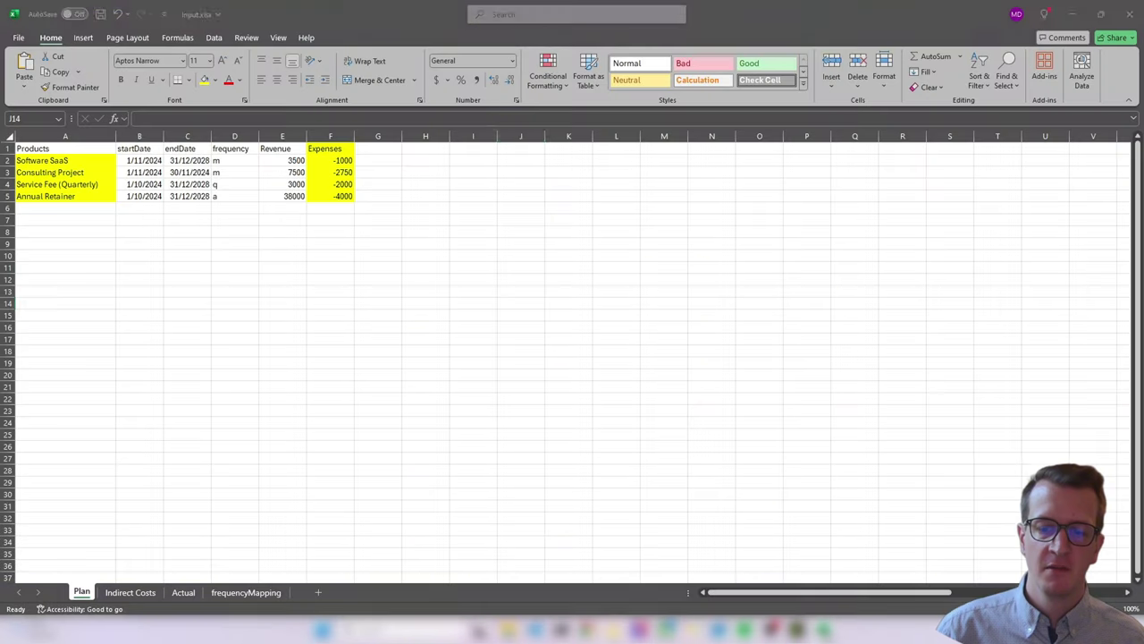
click(832, 631)
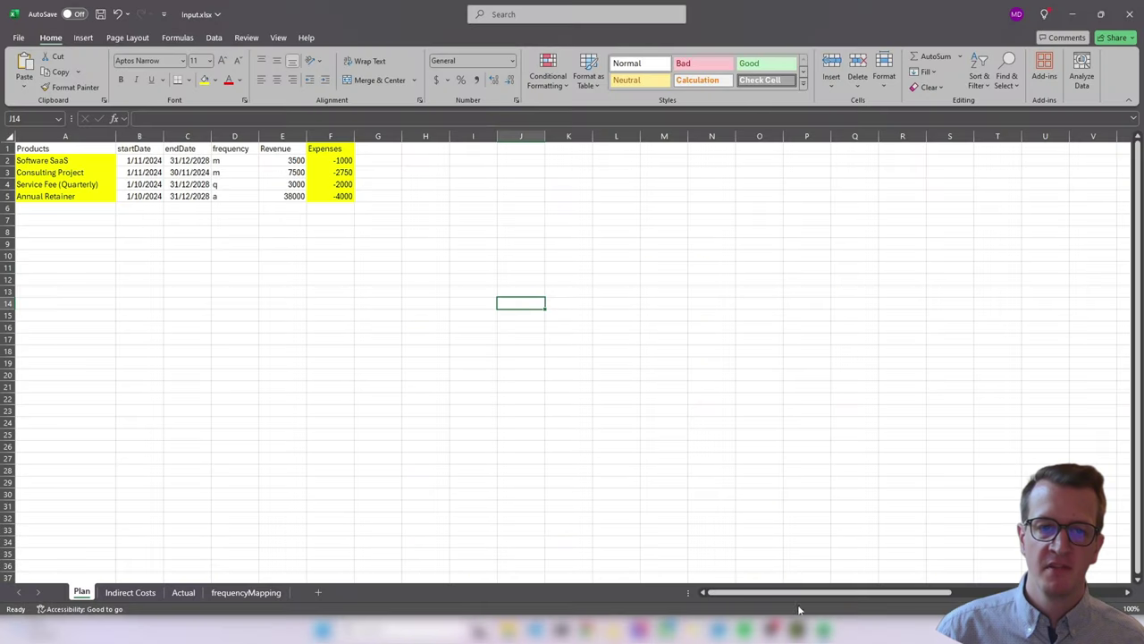
Step: Examine the product names, expenses, revenue and frequency entries on the Plan sheet
click(477, 208)
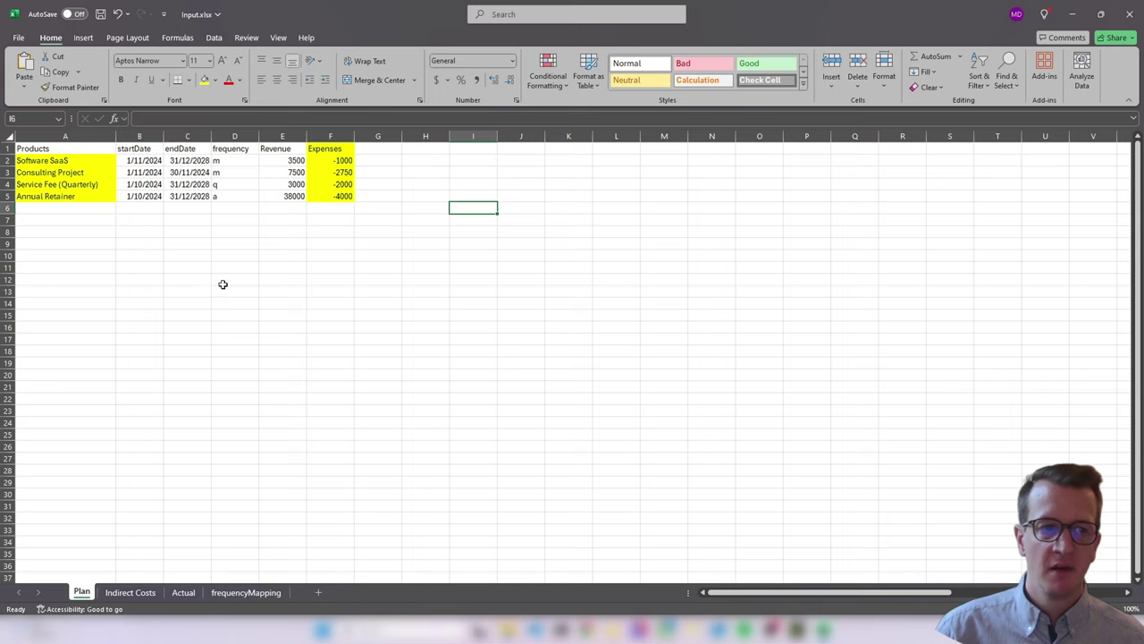
drag(55, 160, 56, 194)
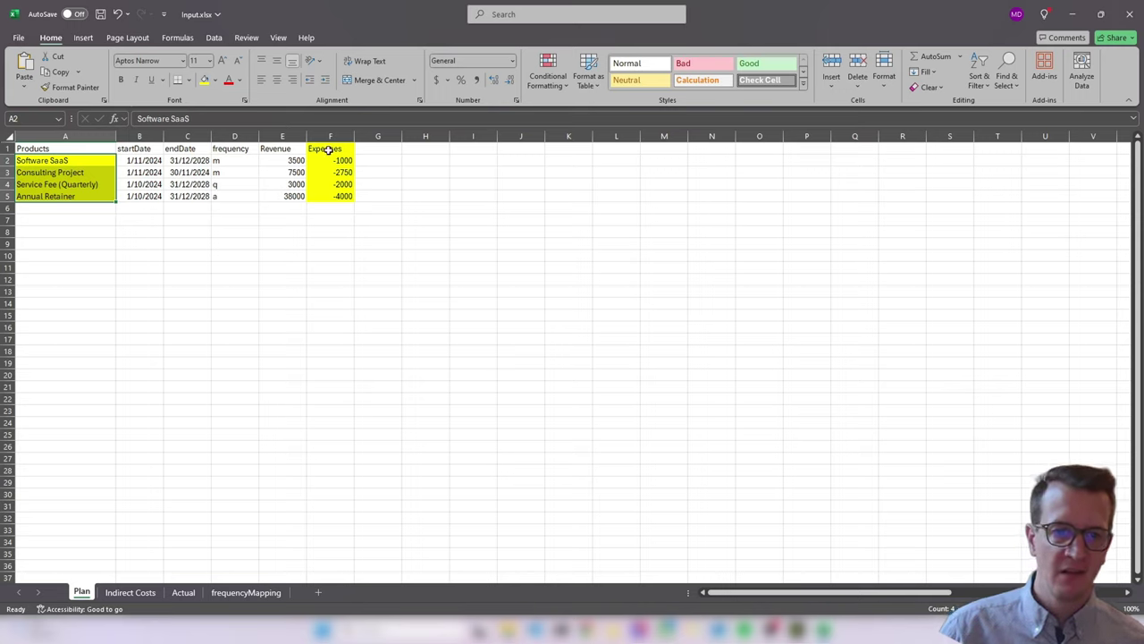
drag(331, 151, 334, 200)
click(471, 193)
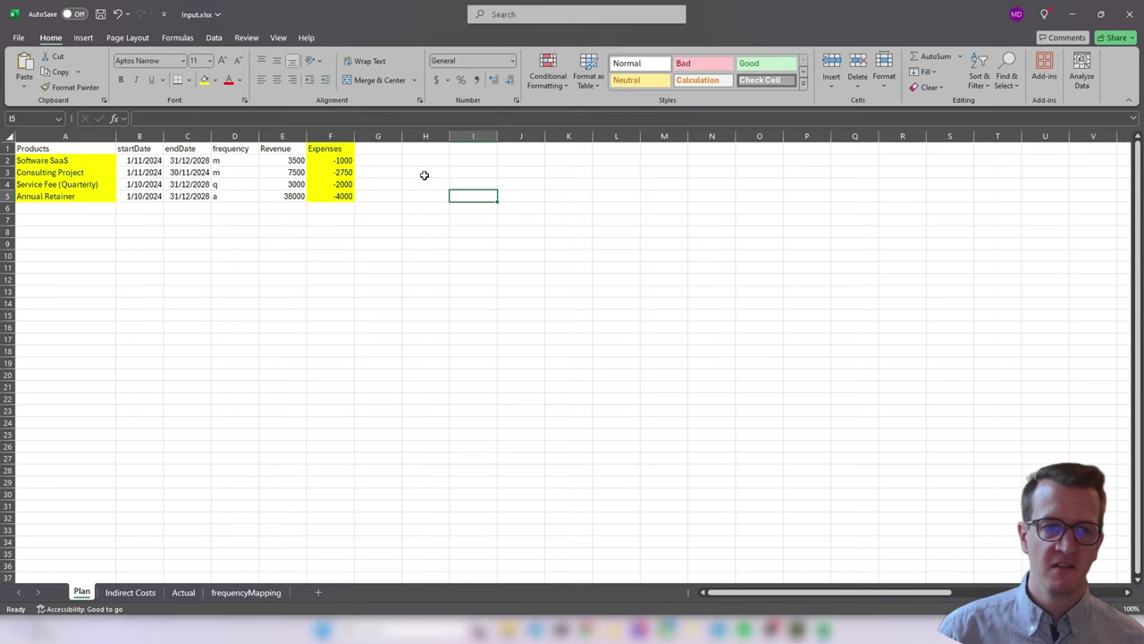
click(301, 160)
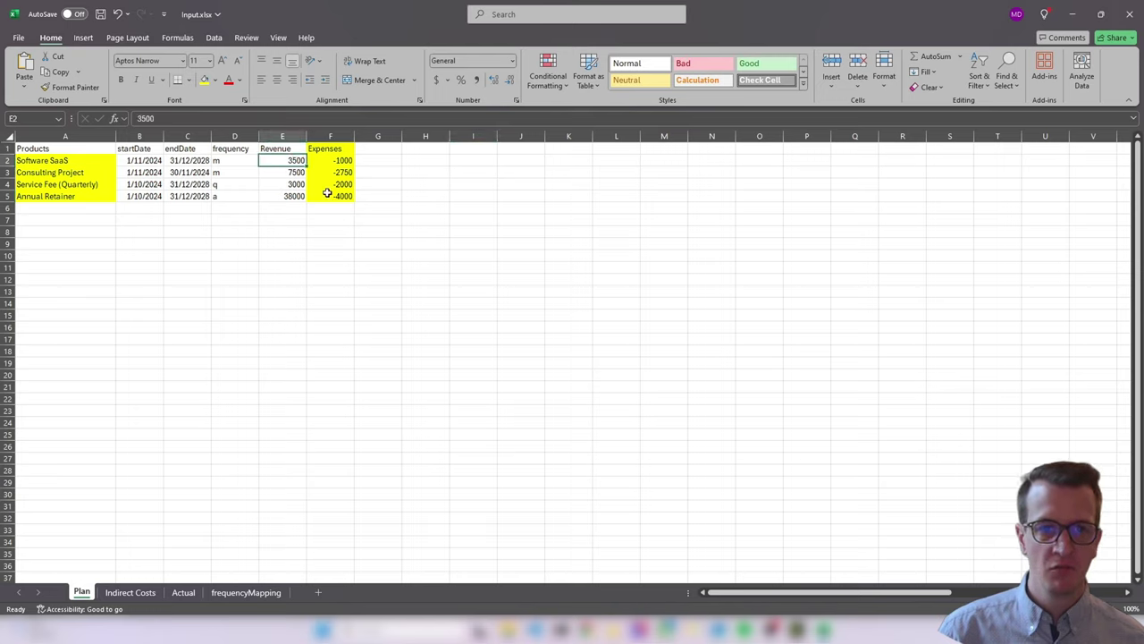
click(349, 160)
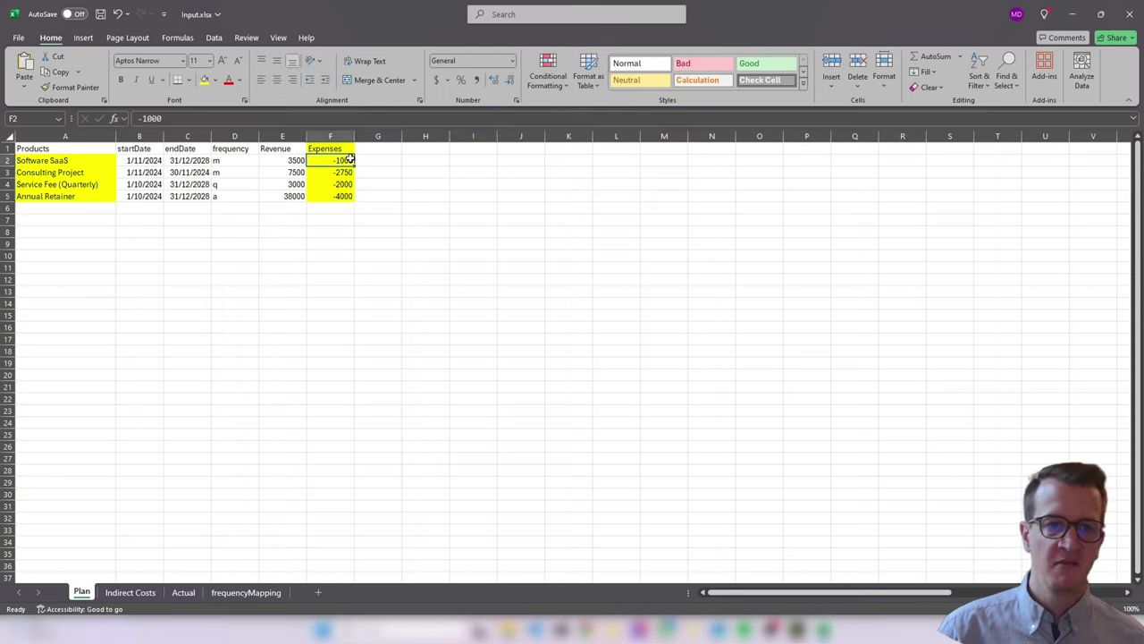
click(236, 160)
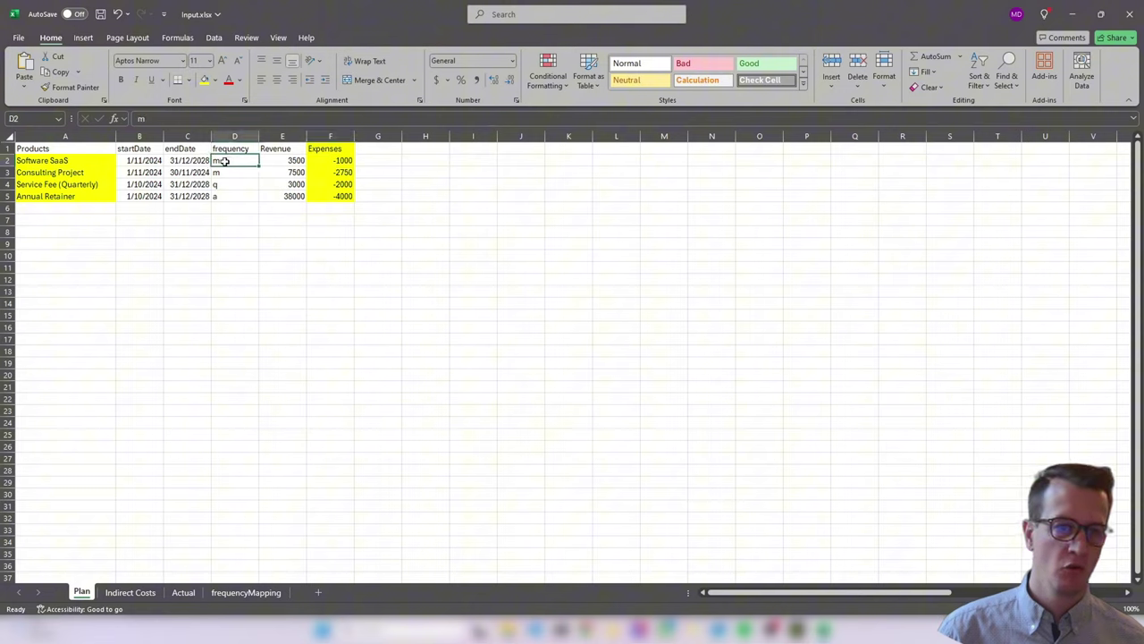
click(425, 195)
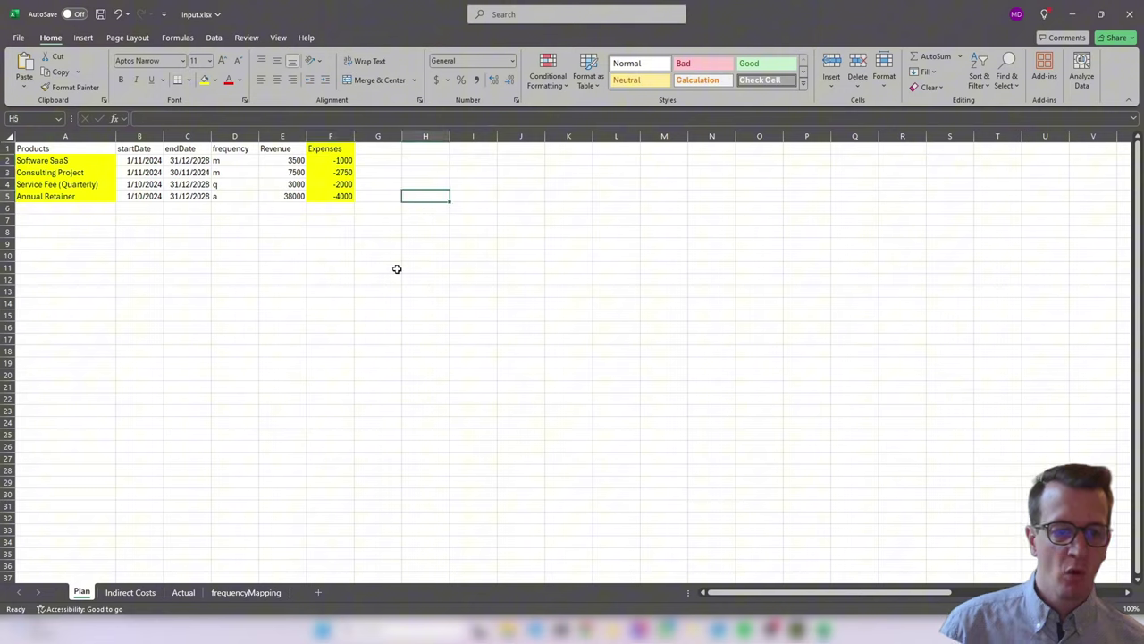
Step: Show the Indirect Costs sheet and follow its date row from the first month to the last one
click(130, 591)
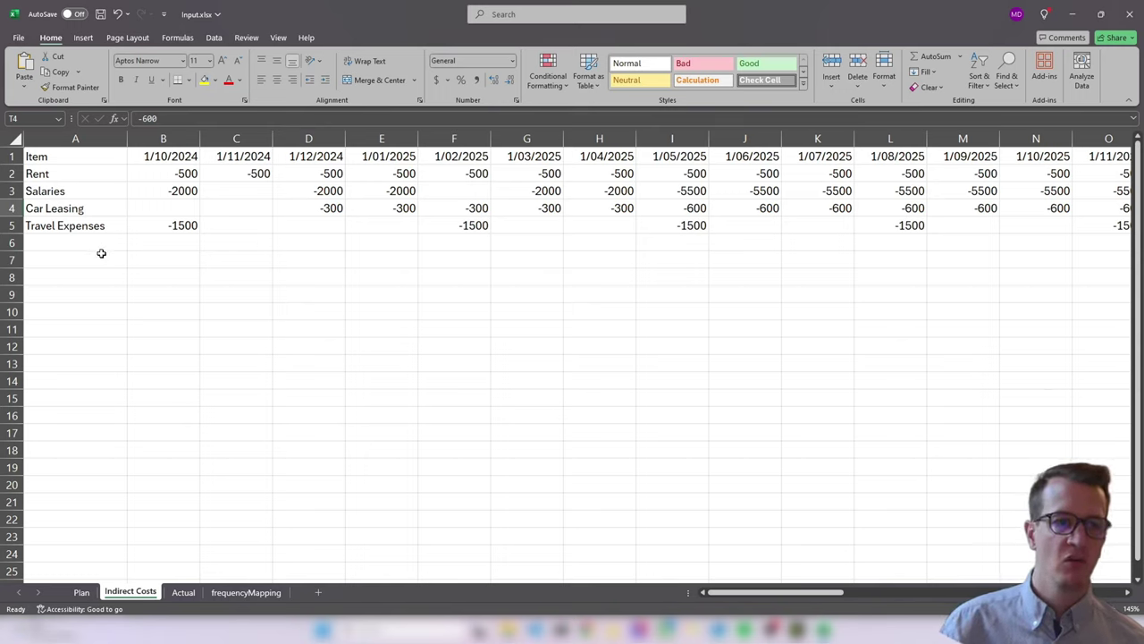
click(154, 155)
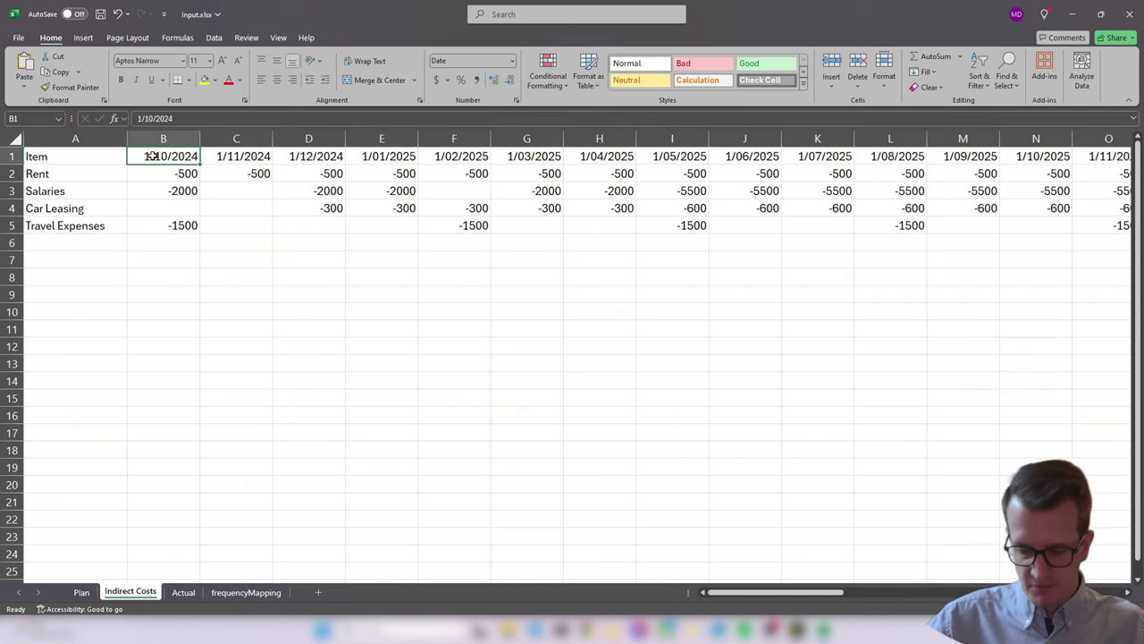
key(ctrl+Right)
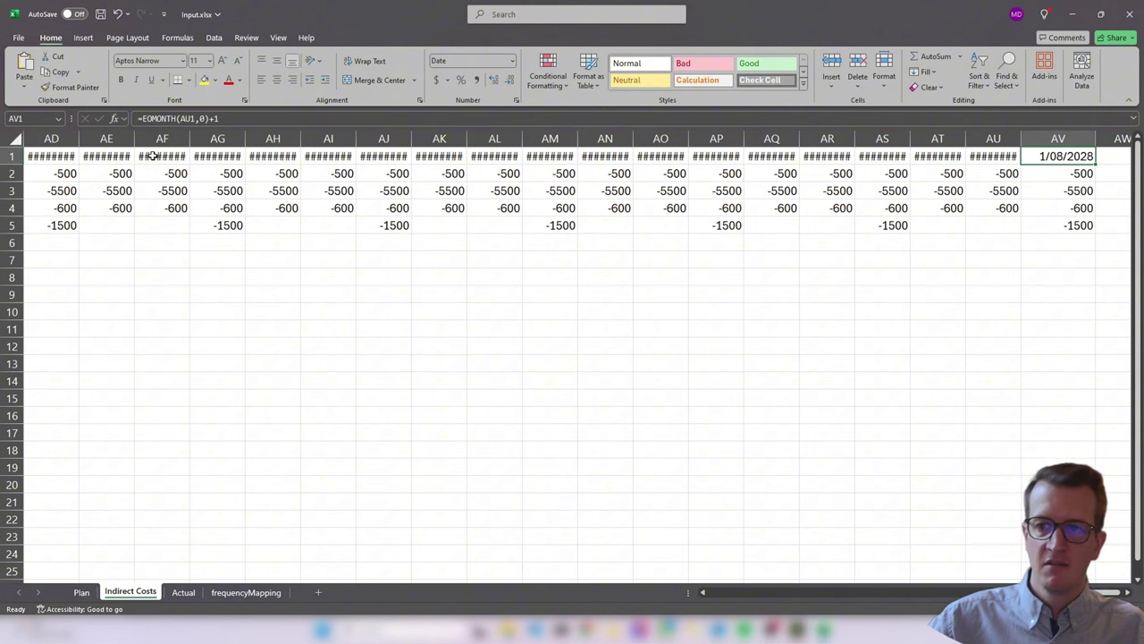
Step: Return to the start of the Indirect Costs sheet and review the Rent, Car Leasing and Travel Expenses items
key(ctrl+Left)
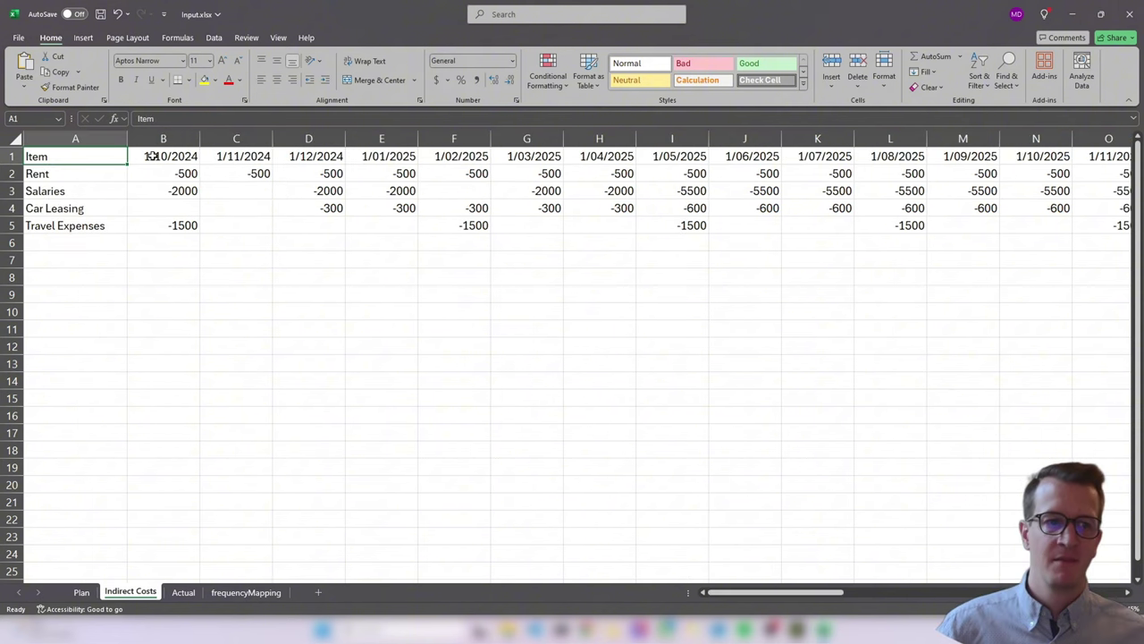
click(78, 176)
click(93, 203)
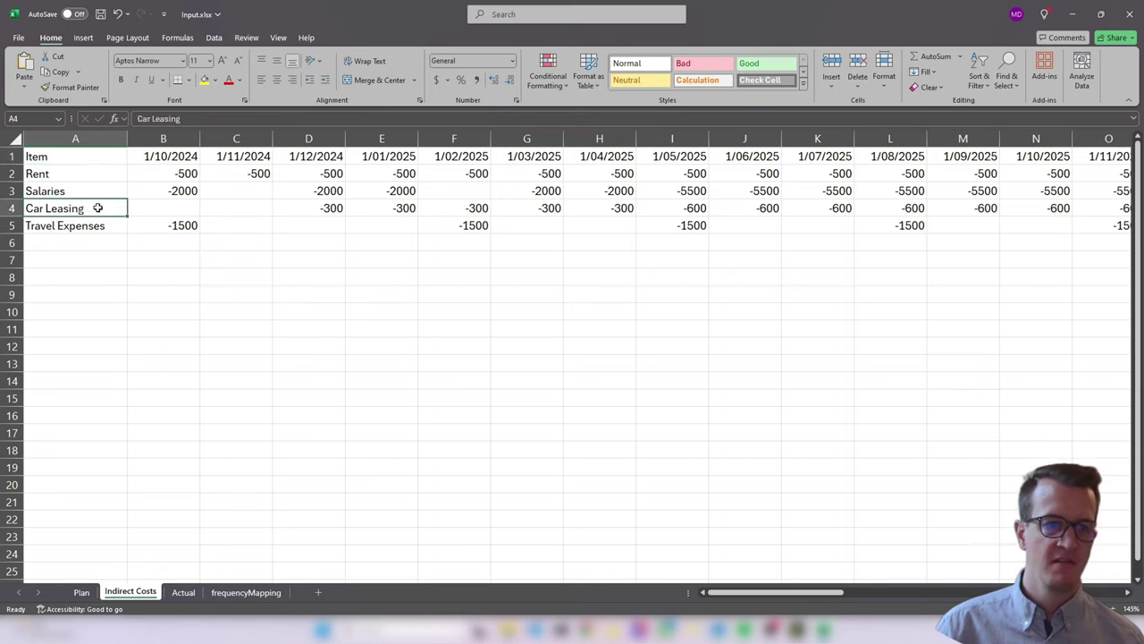
click(105, 225)
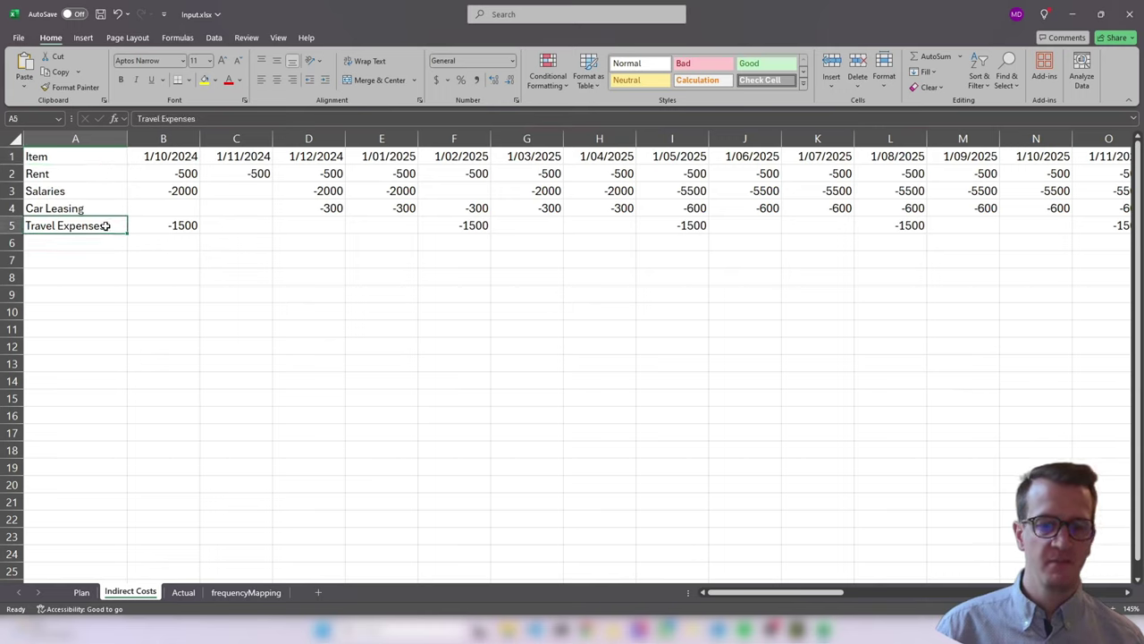
Step: Switch to KNIME Analytics Platform and follow the FinancialModelling workflow from its Excel Reader nodes to the Save Version section
key(alt+Tab)
mouse_move(331, 230)
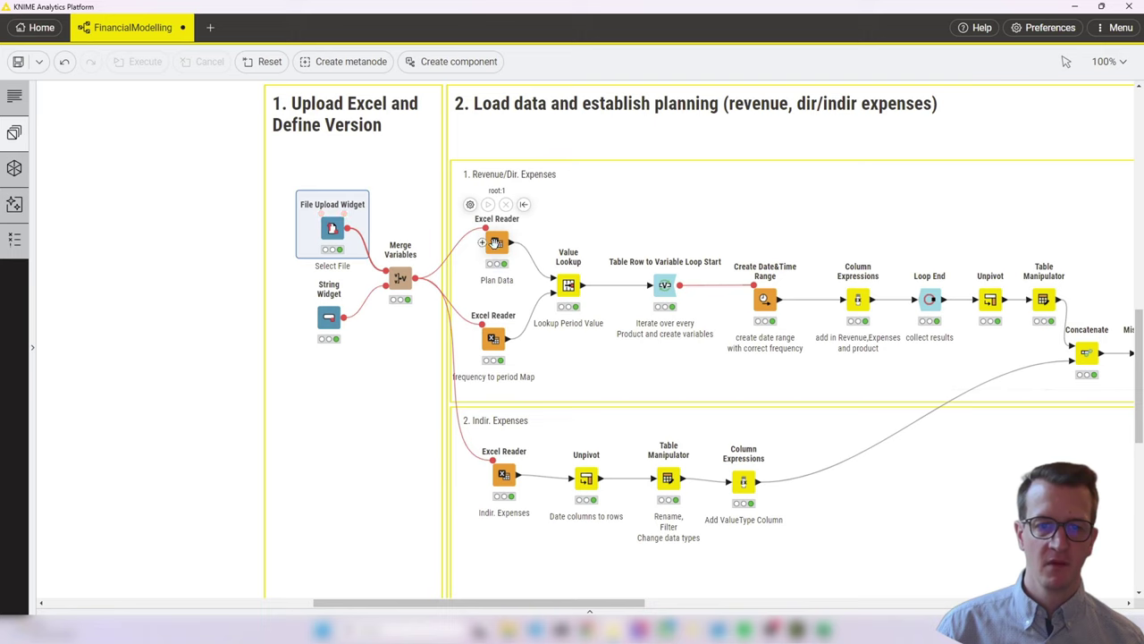
click(498, 356)
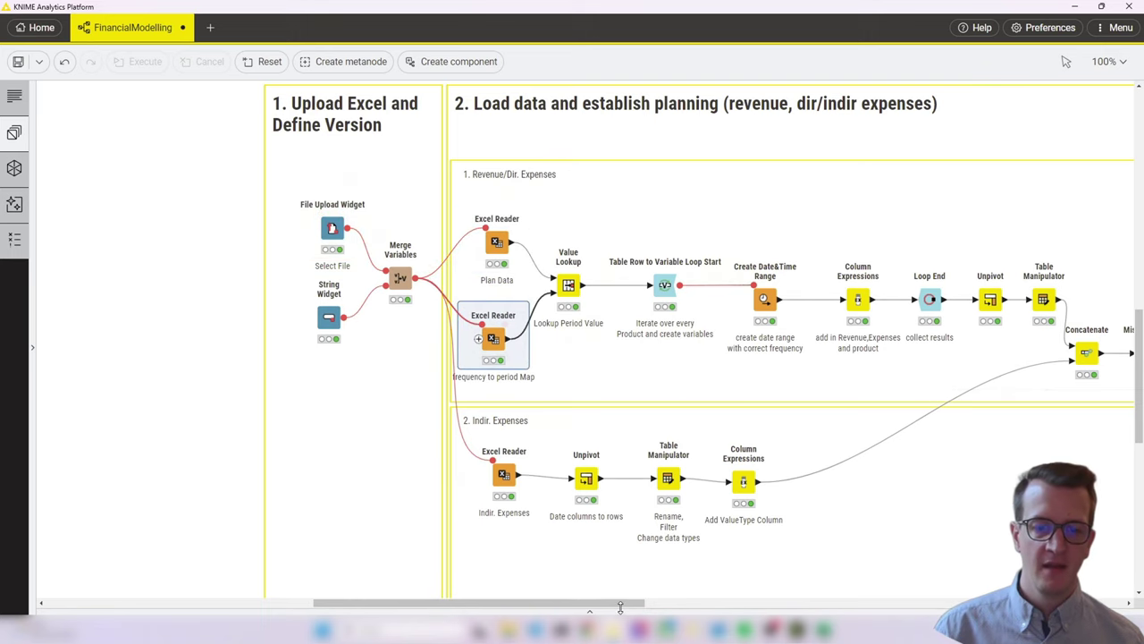
drag(615, 605, 654, 603)
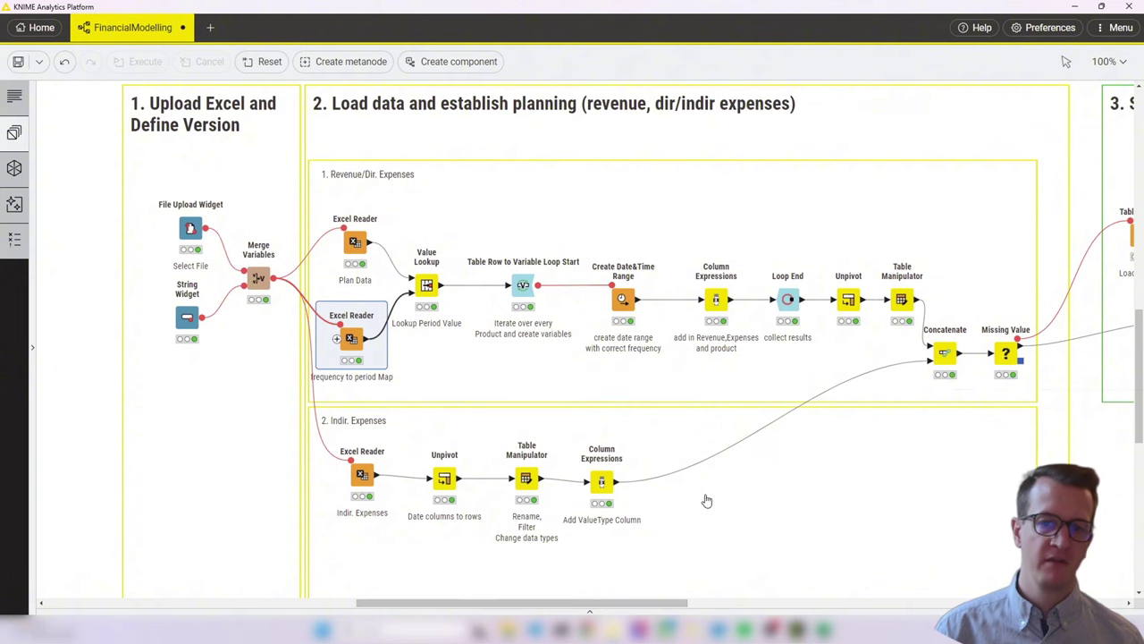
drag(668, 603, 708, 604)
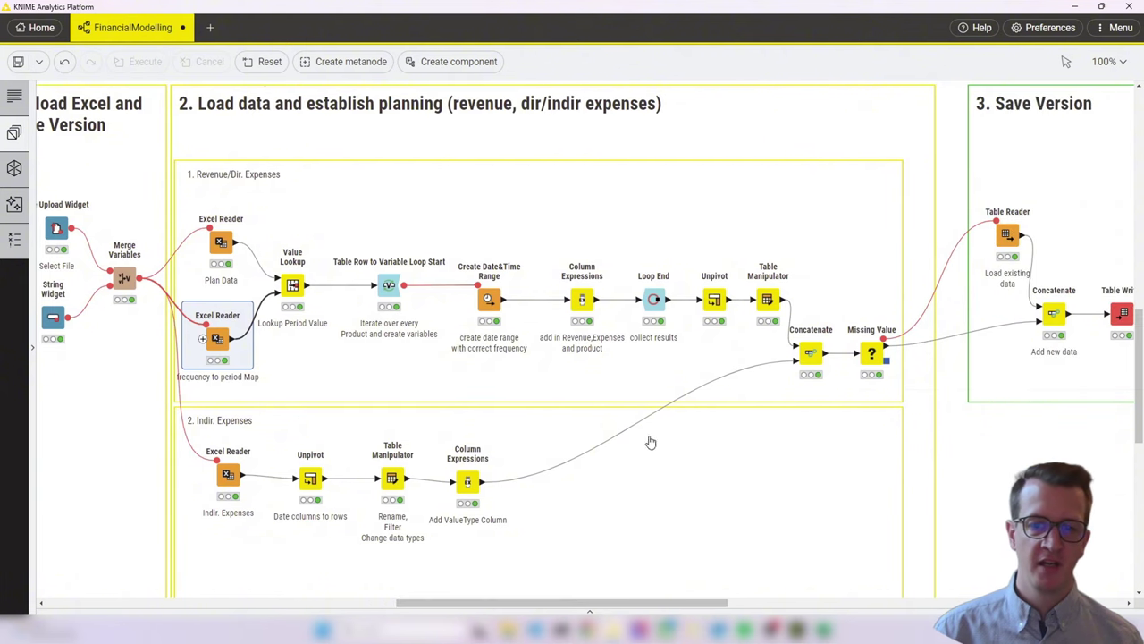
Step: Inspect the DirectExpenses and Version expressions in the revenue branch's Column Expressions node, then close its configuration
click(579, 299)
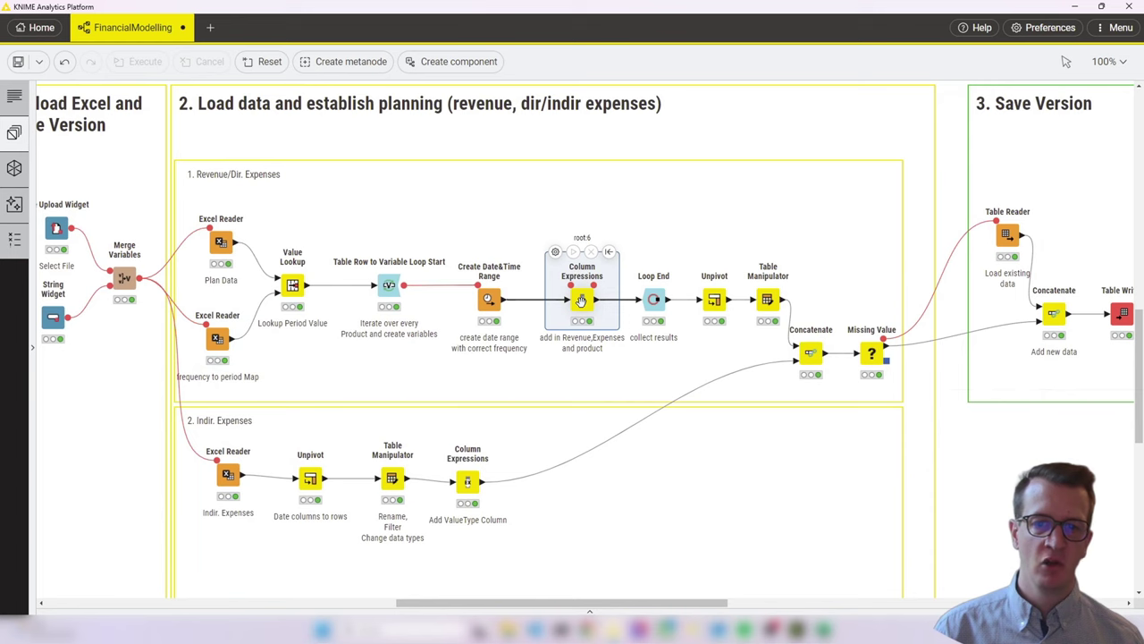
double_click(581, 301)
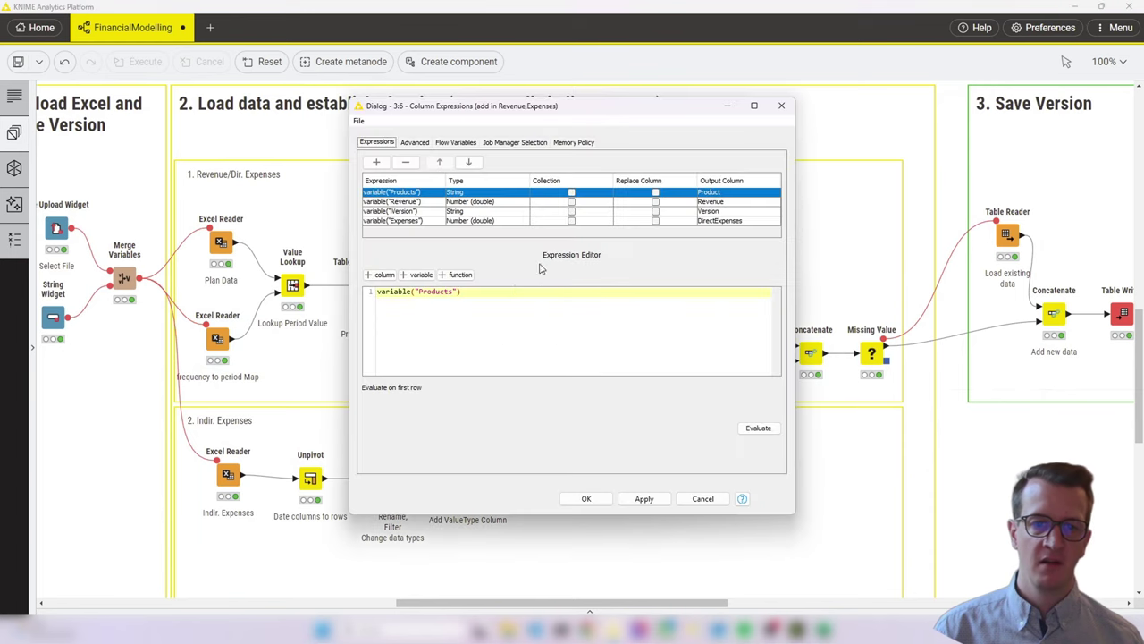
click(715, 221)
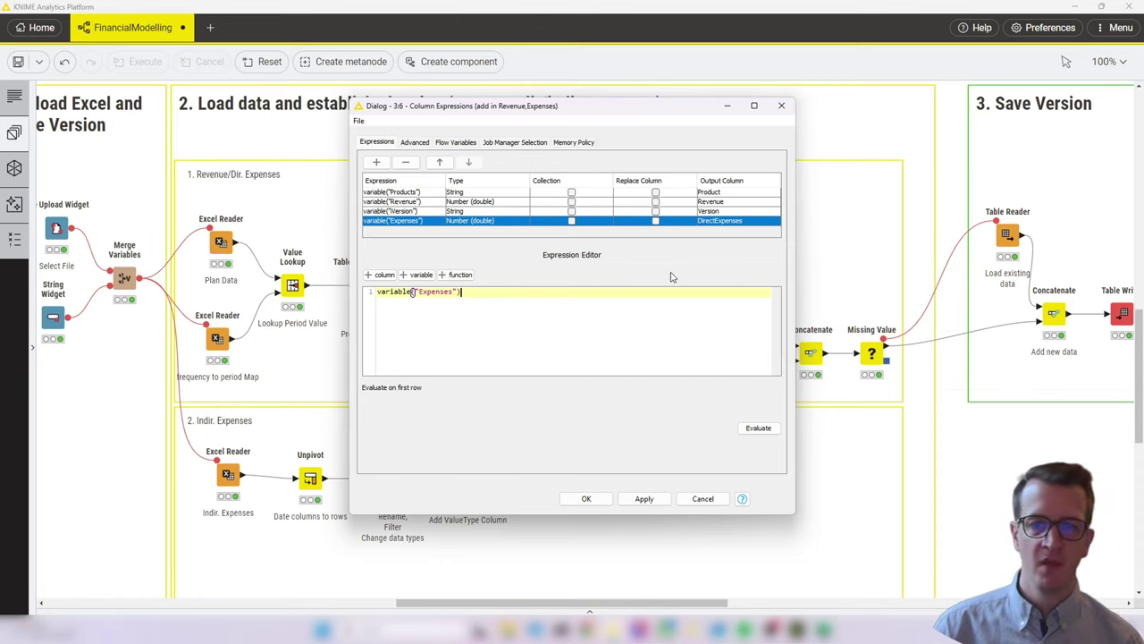
click(727, 212)
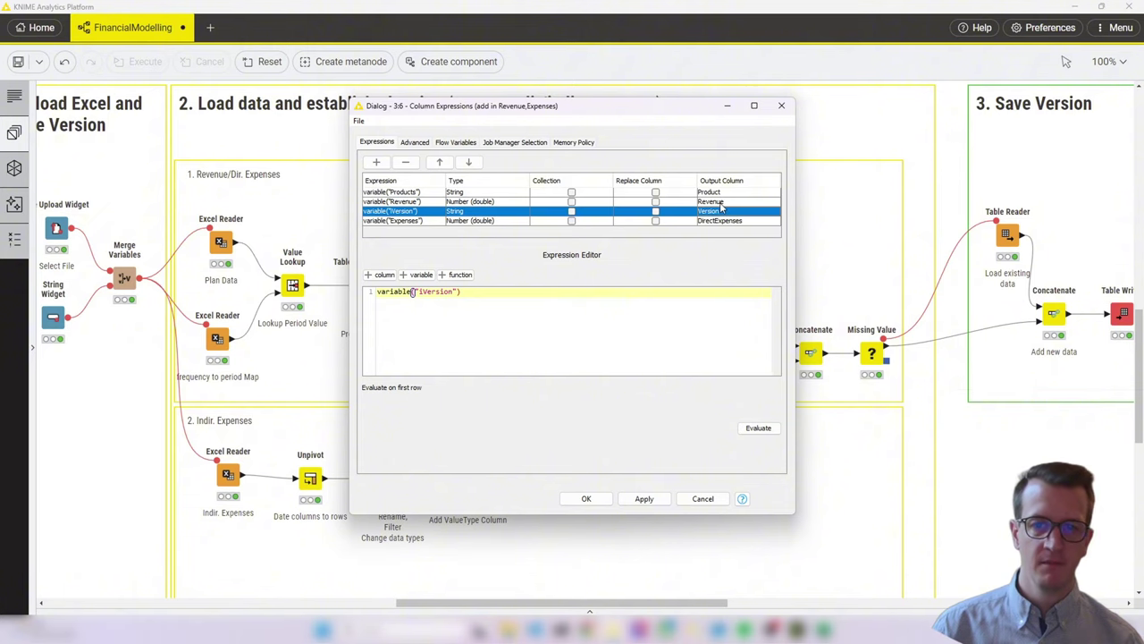
key(Escape)
Step: Show the output table of the planning section's Concatenate node in an enlarged preview
click(811, 354)
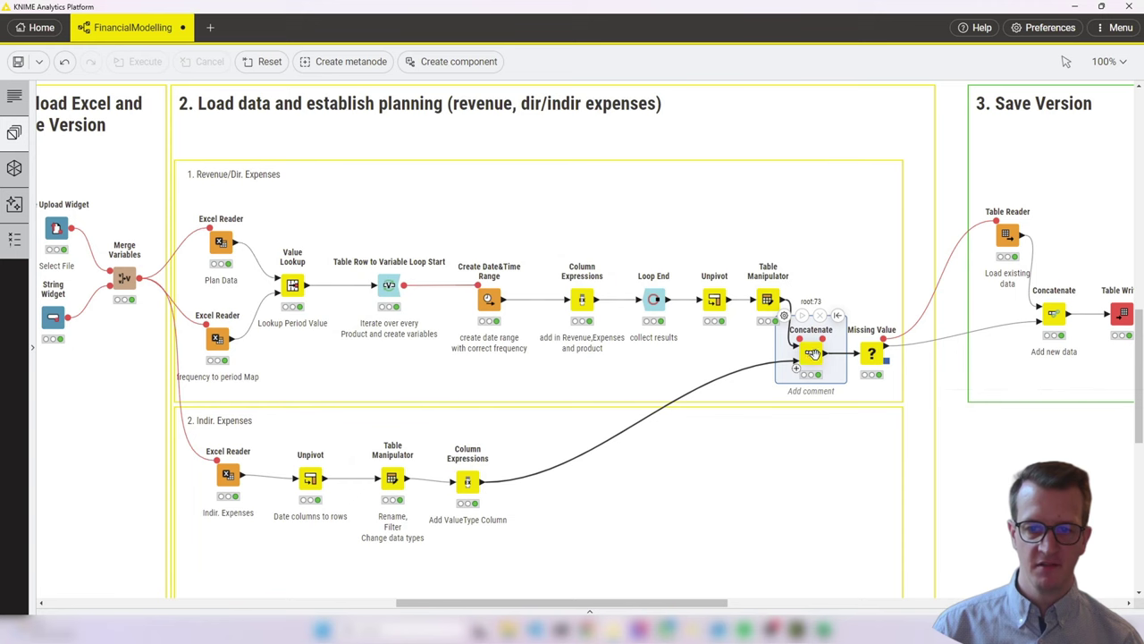
click(597, 608)
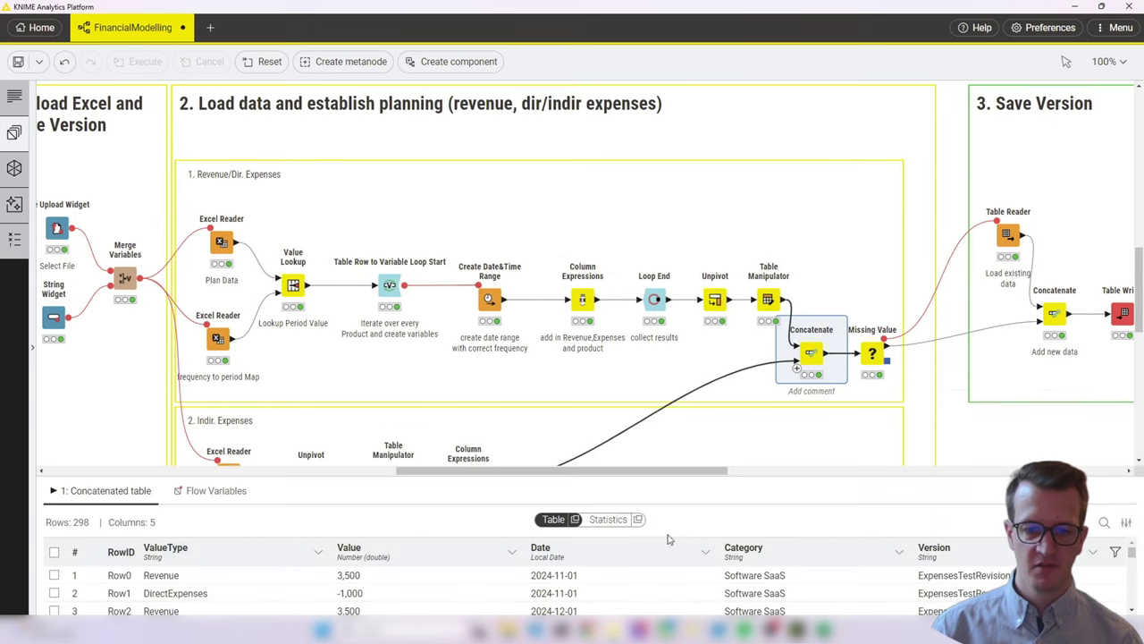
drag(613, 476, 260, 241)
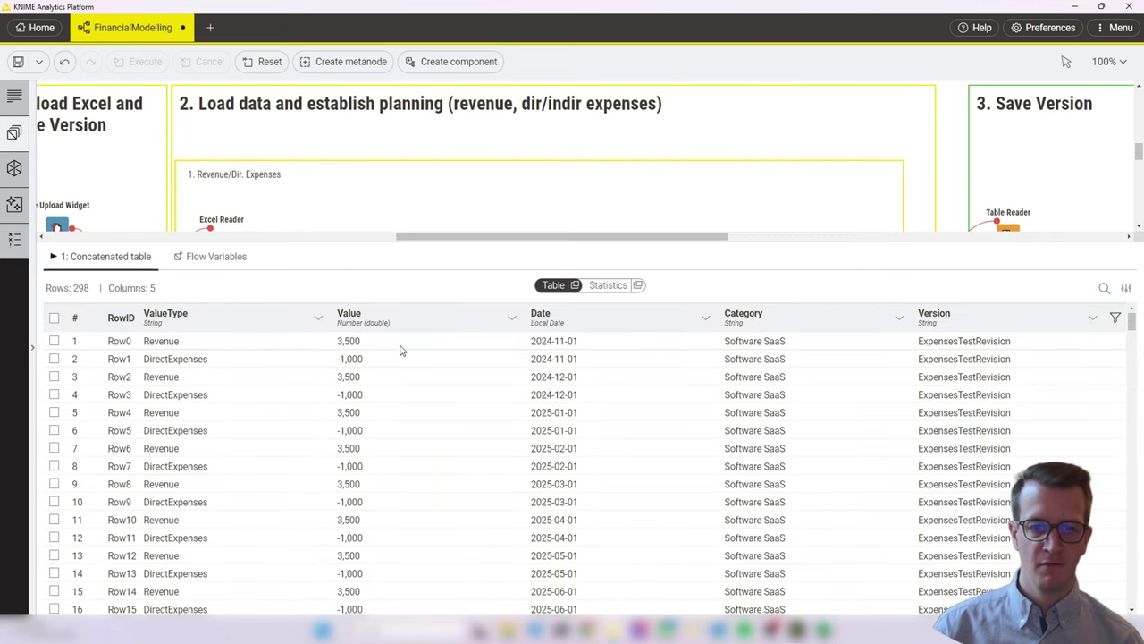
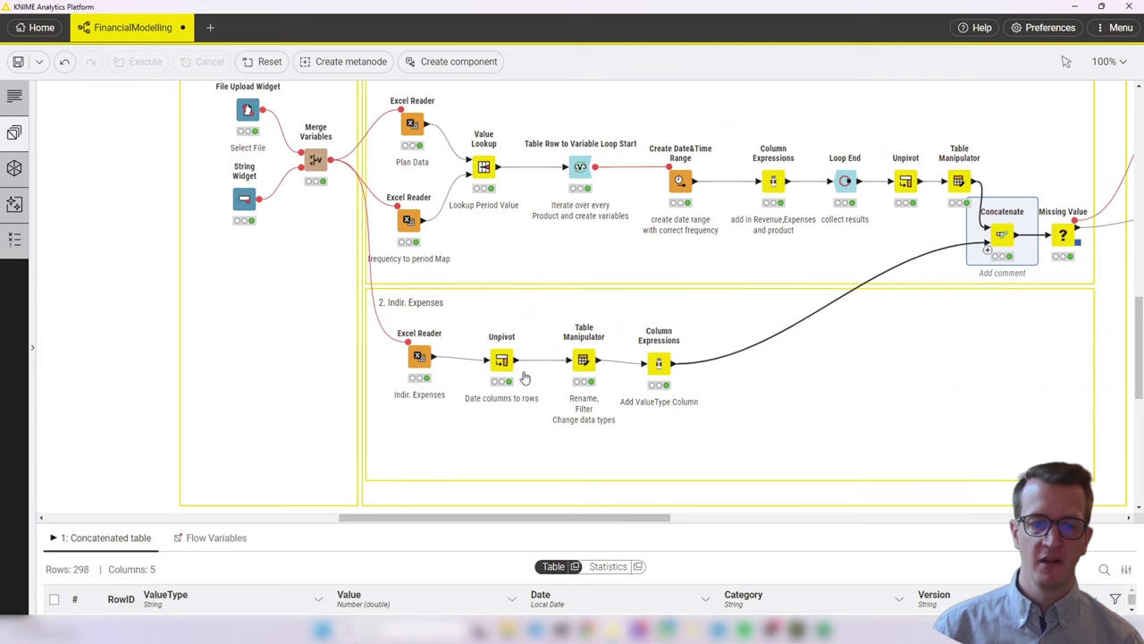
Step: Compare the output tables of the Excel Reader and Unpivot nodes in the indirect expenses branch
click(416, 356)
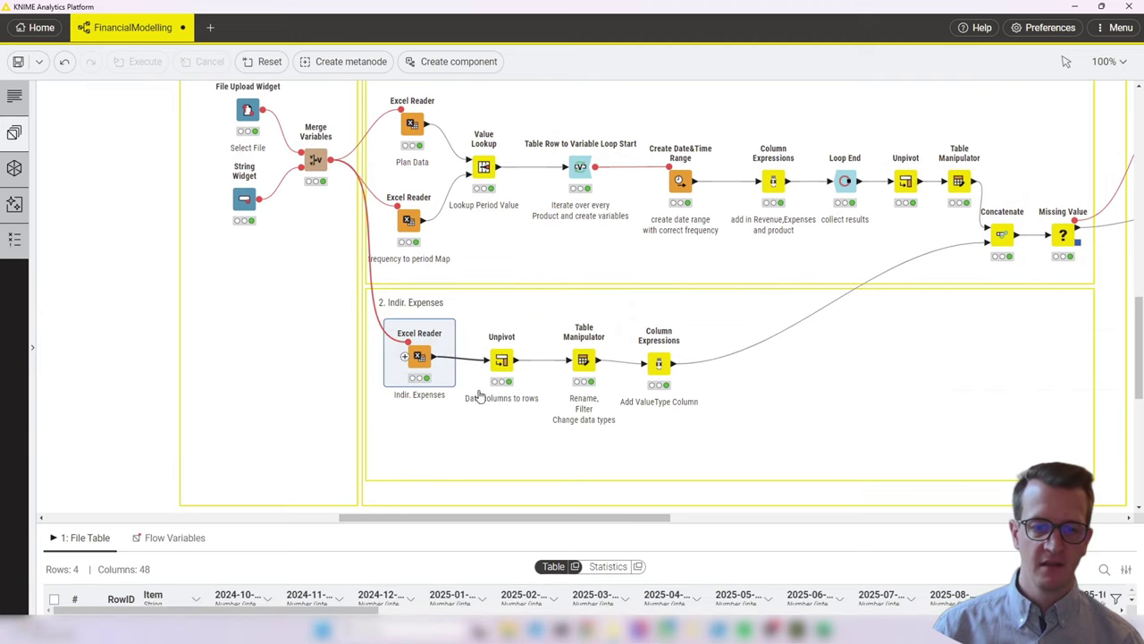
drag(585, 526, 585, 343)
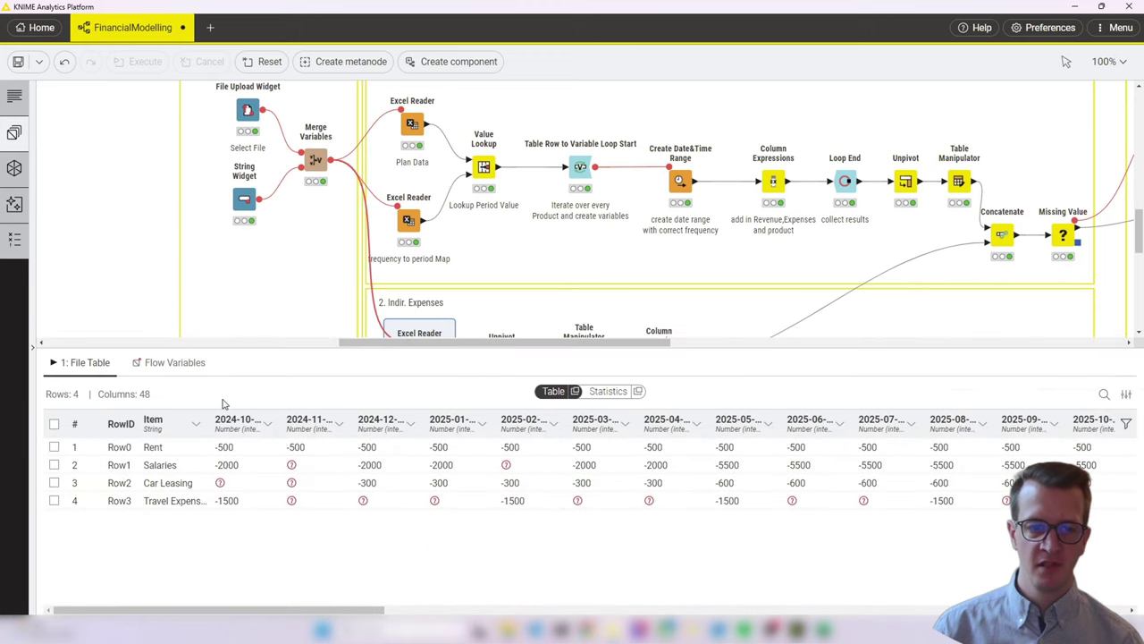
drag(516, 350, 520, 433)
click(502, 358)
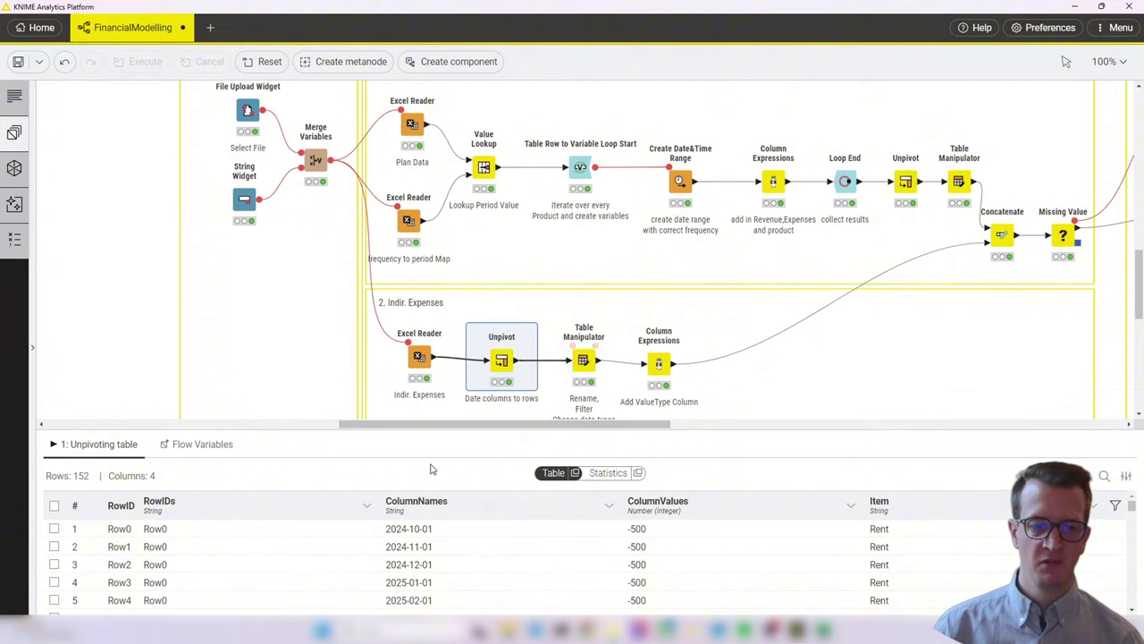
Step: Inspect the output tables of the Table Manipulator and Column Expressions nodes in the indirect expenses branch
click(581, 362)
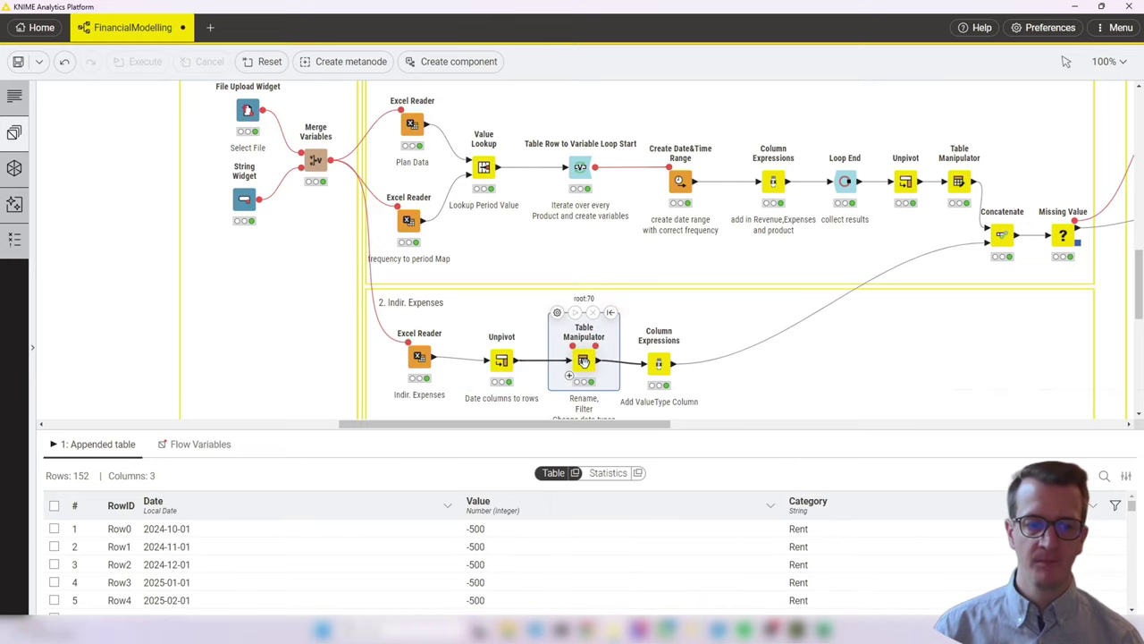
scroll(573, 366, right, 3)
click(518, 362)
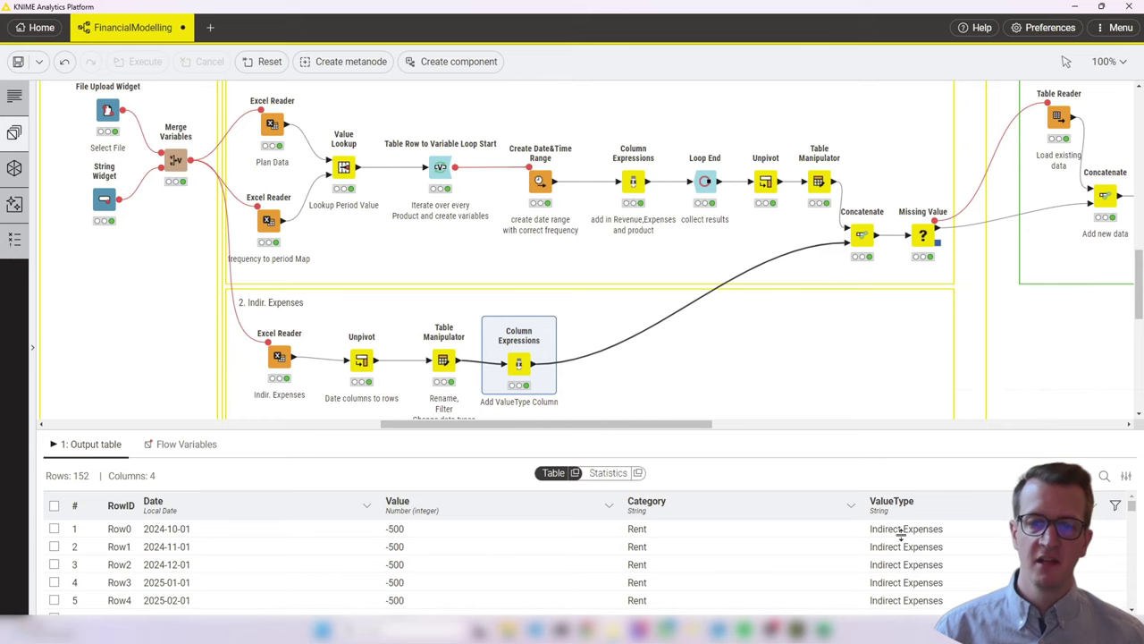
Step: Compare the columns output by the revenue branch's Table Manipulator with those from the indirect expenses branch's Column Expressions node
drag(697, 422, 769, 424)
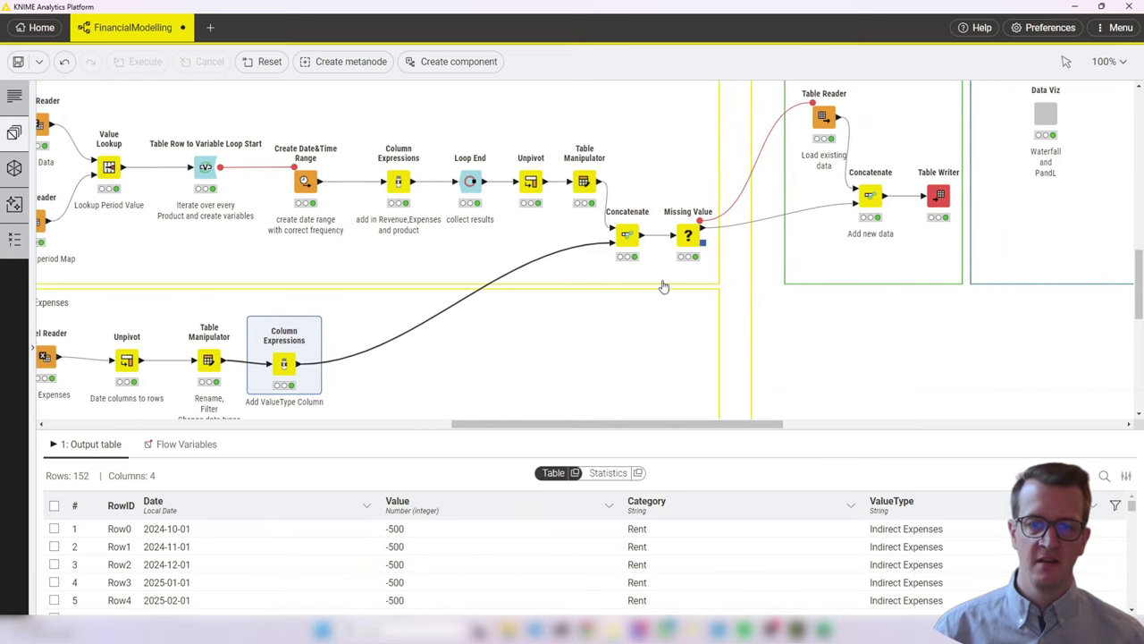
click(586, 182)
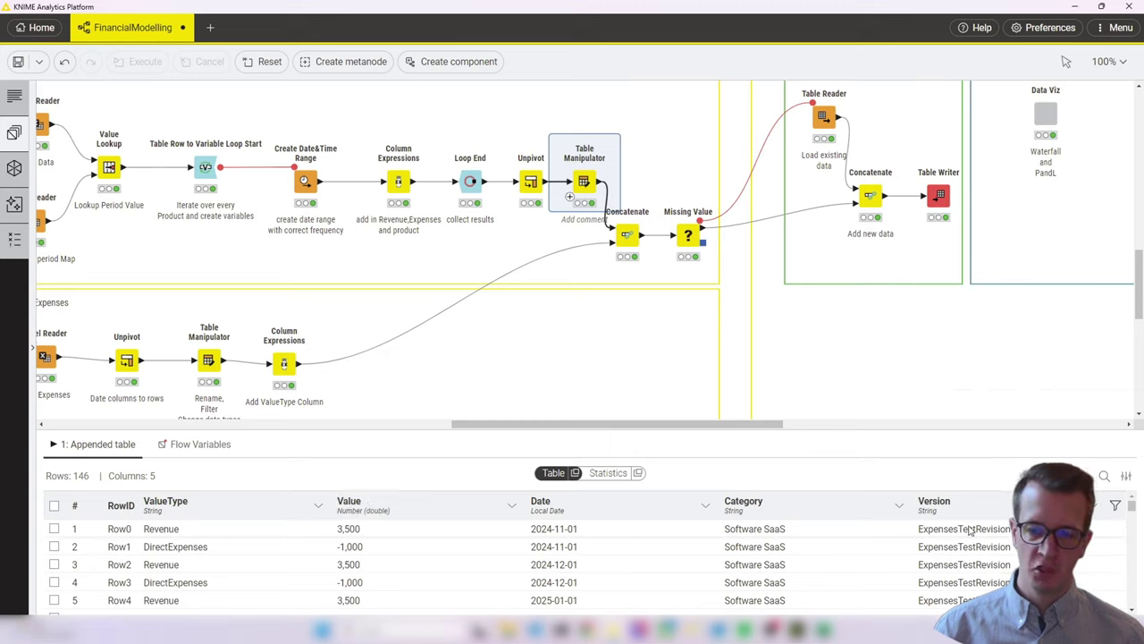
click(282, 365)
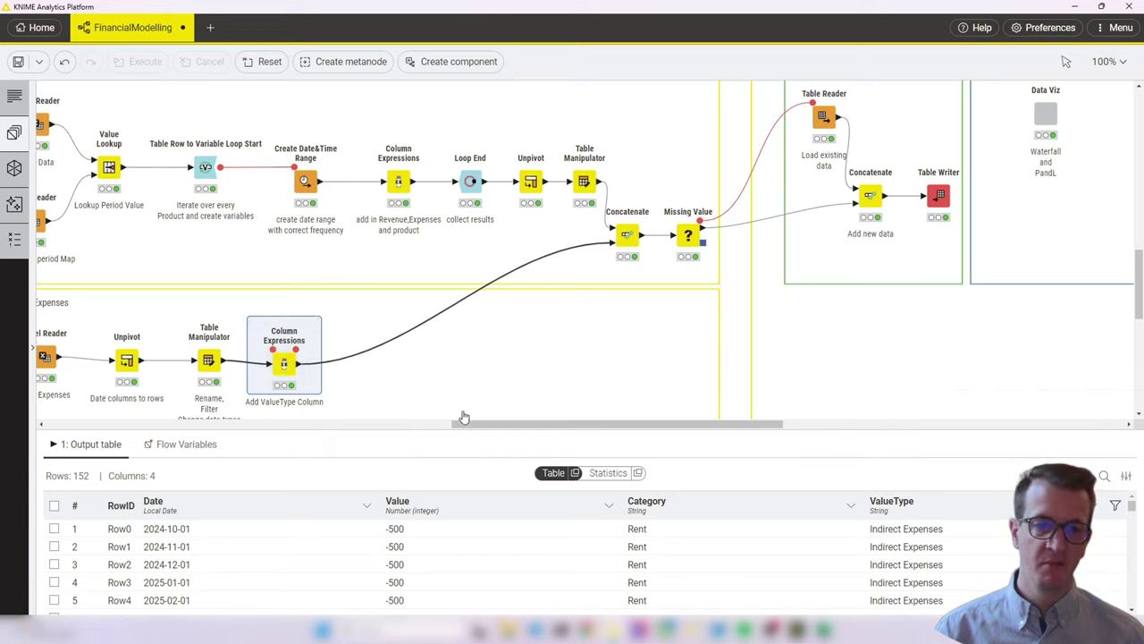
Step: Show the planning section's Concatenate output and sort it by Version in ascending order
drag(483, 424, 502, 424)
click(557, 255)
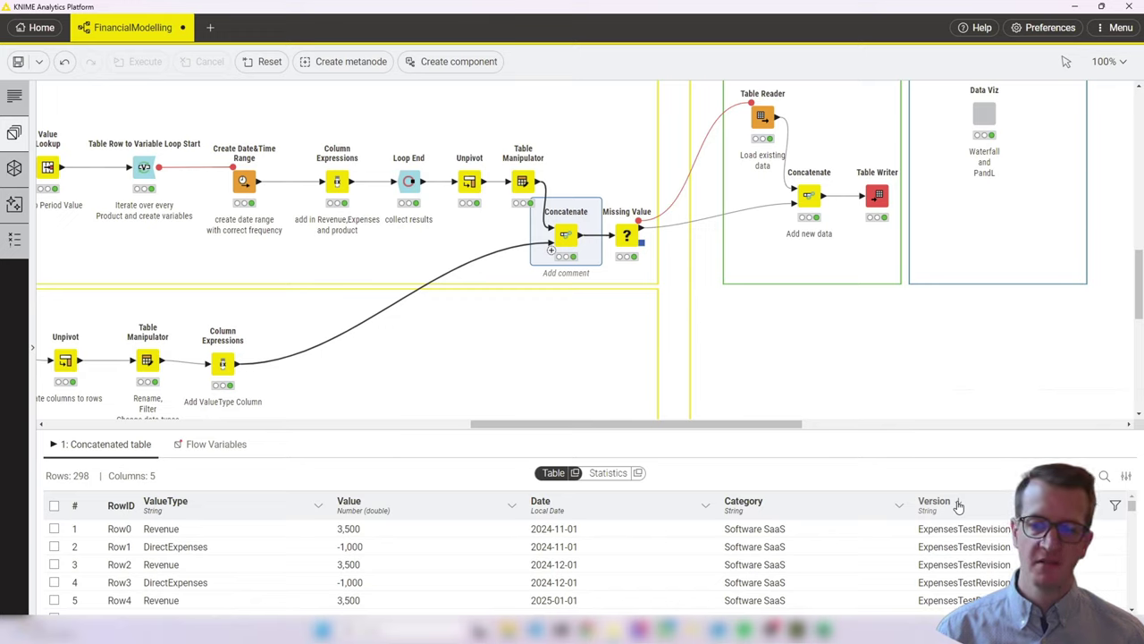
click(959, 506)
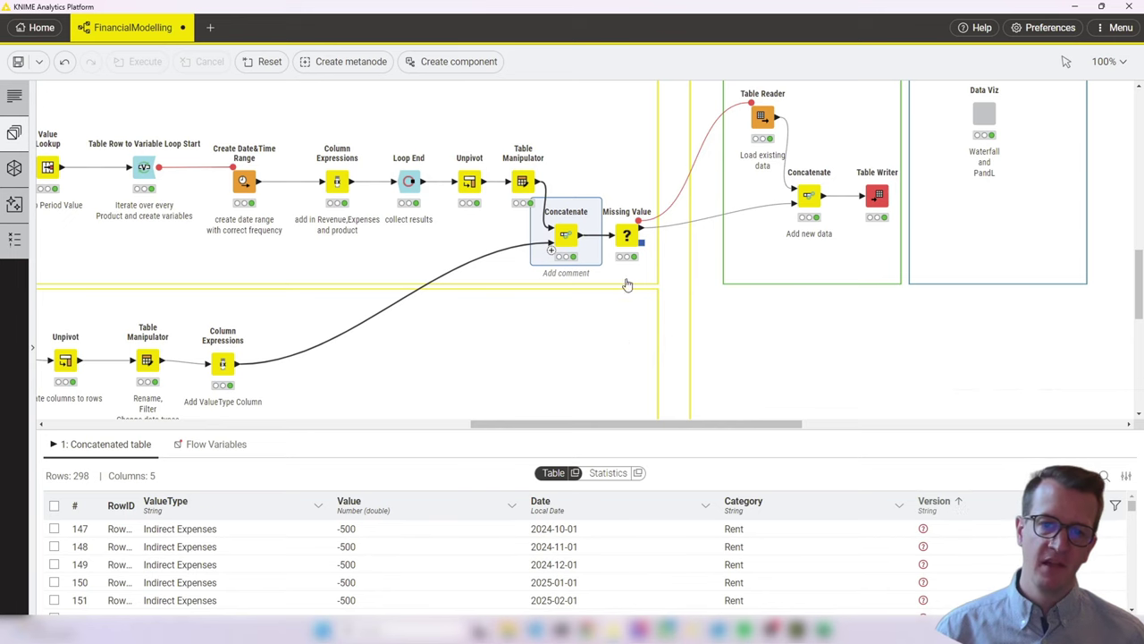
Step: Review the Missing Value node's column settings for Product and Version, then accept the configuration
click(628, 236)
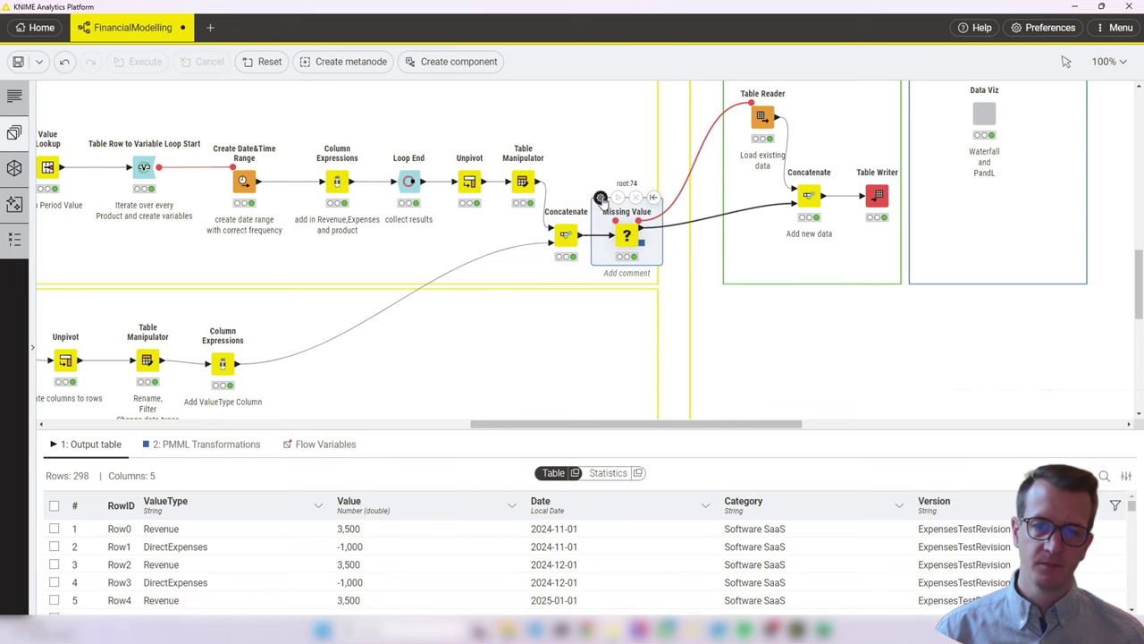
click(601, 197)
click(417, 145)
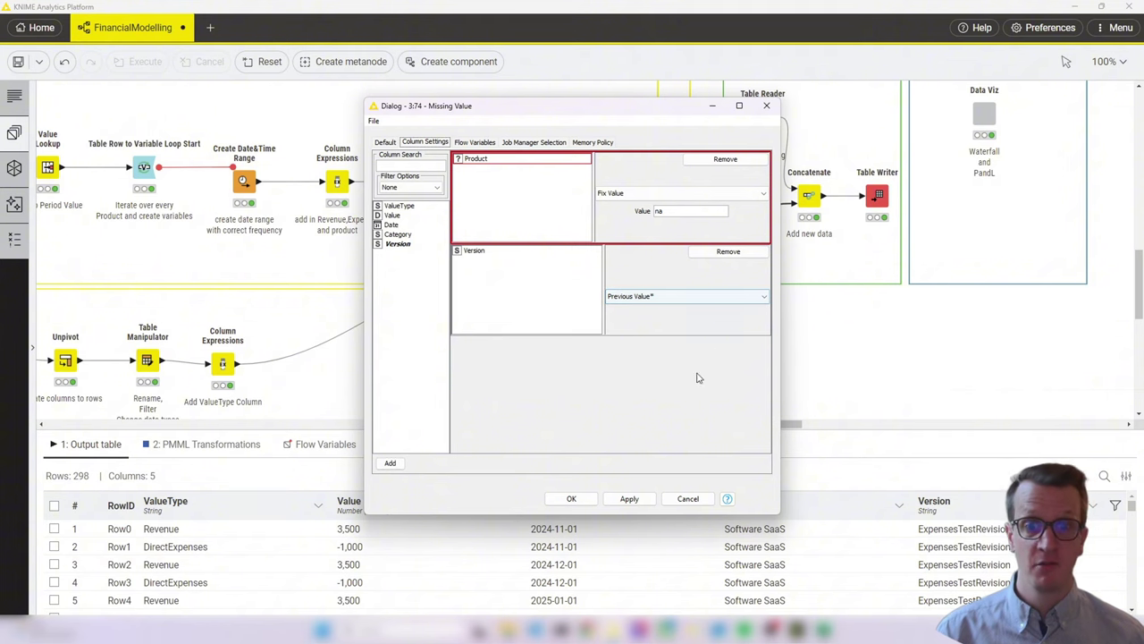
click(564, 500)
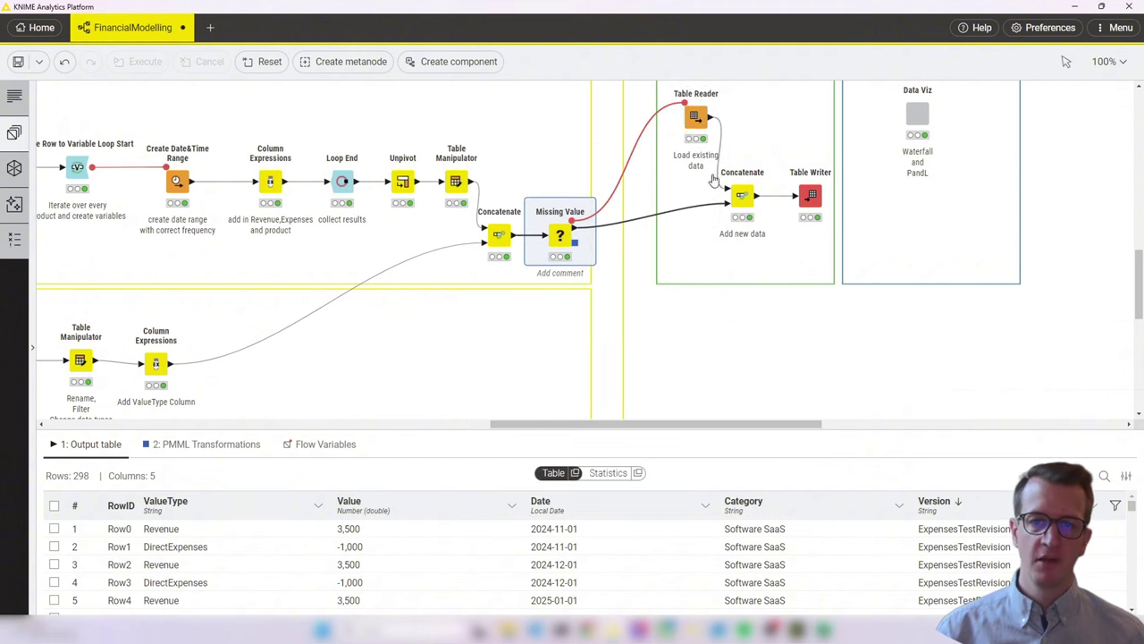
Step: Inspect the outputs of the Table Reader, Concatenate and Table Writer nodes in the Save Version section
click(696, 119)
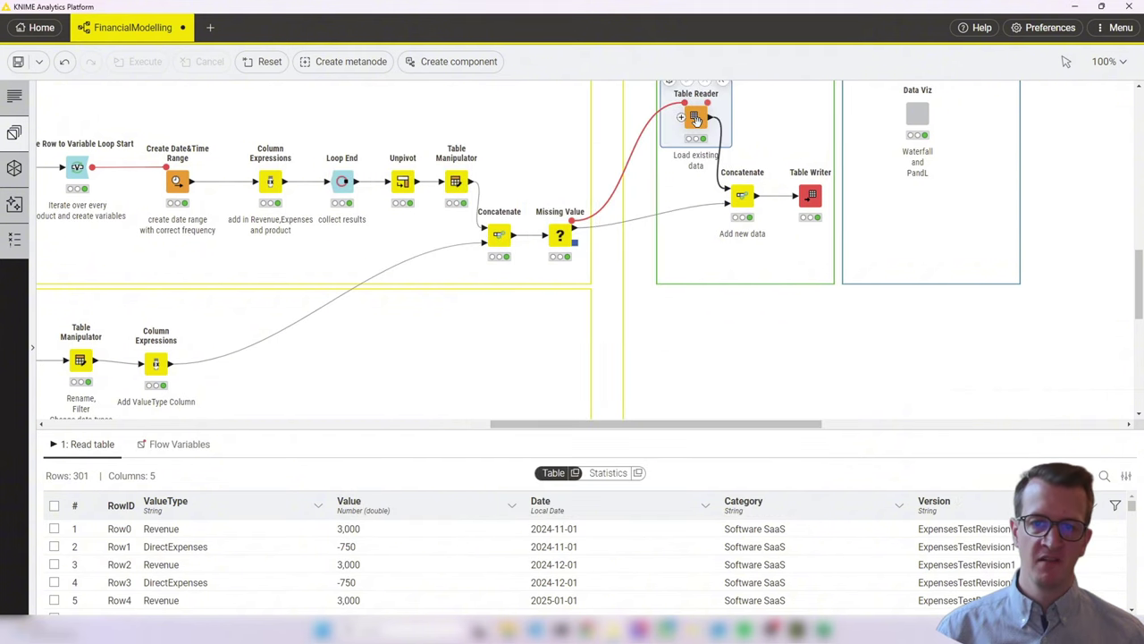
click(741, 197)
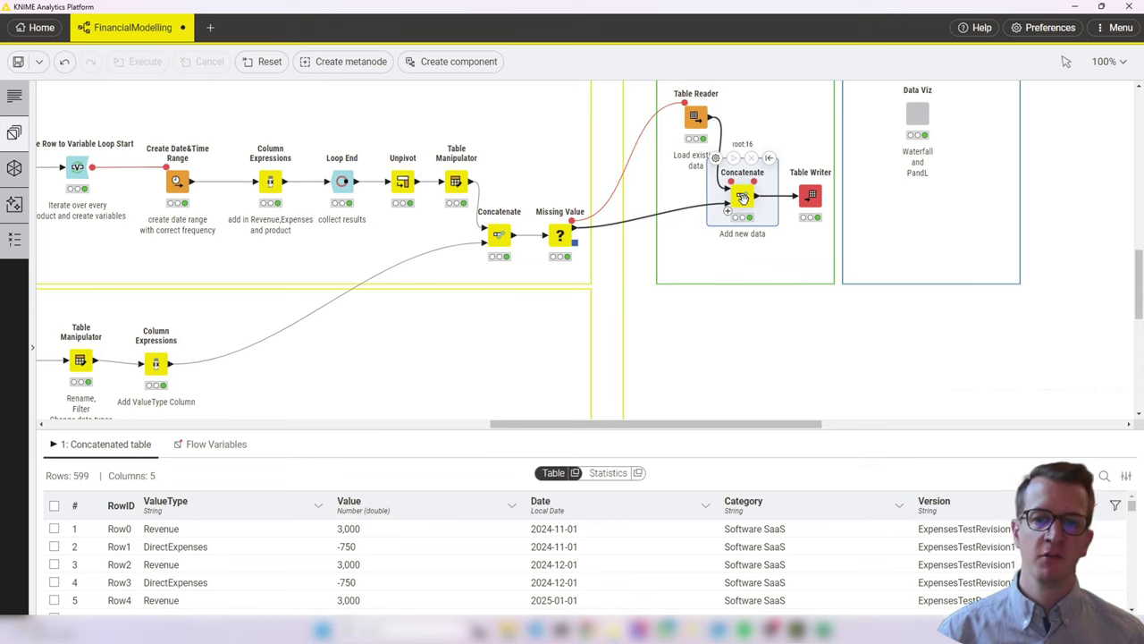
click(810, 196)
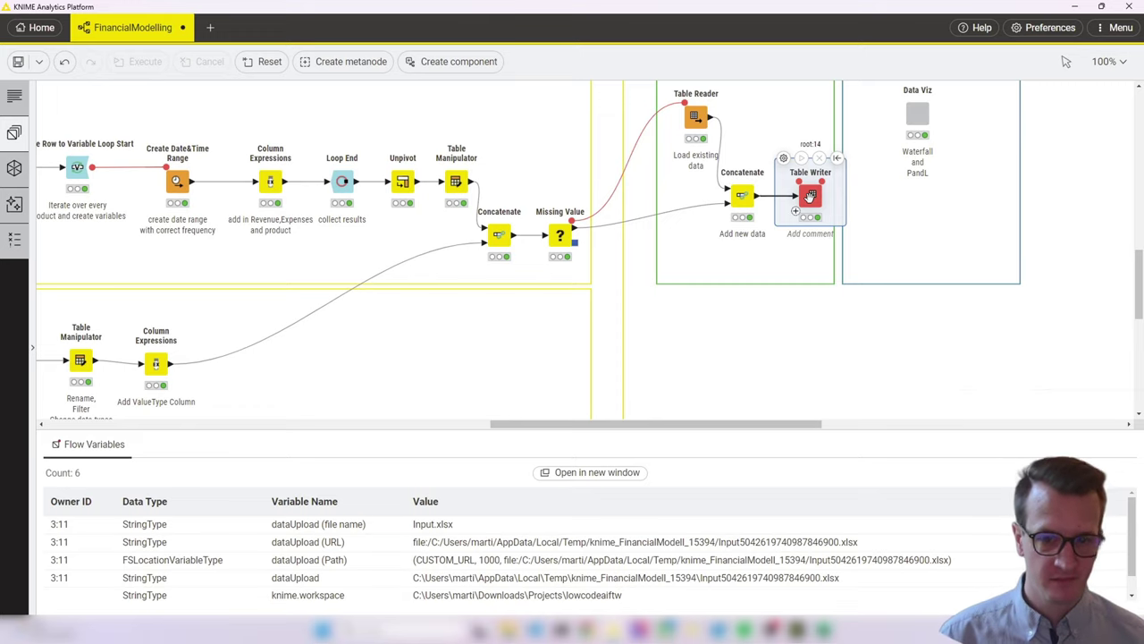
Step: Open the Data Viz component and view its complete Compare Plans and Profit and Loss workflow
scroll(811, 199, up, 1)
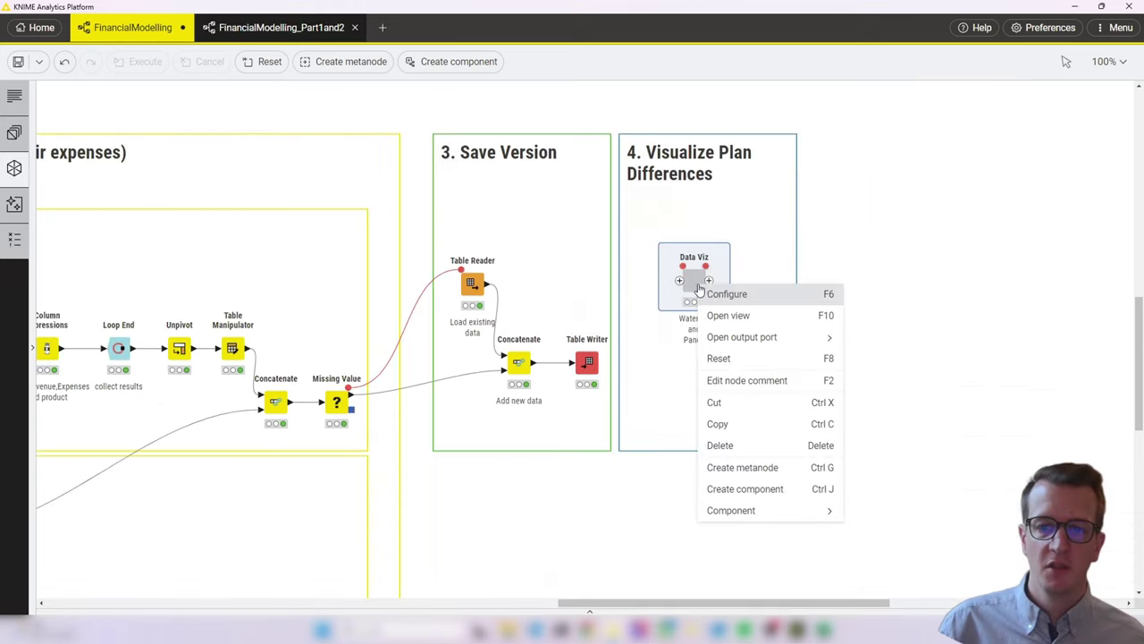
mouse_move(784, 511)
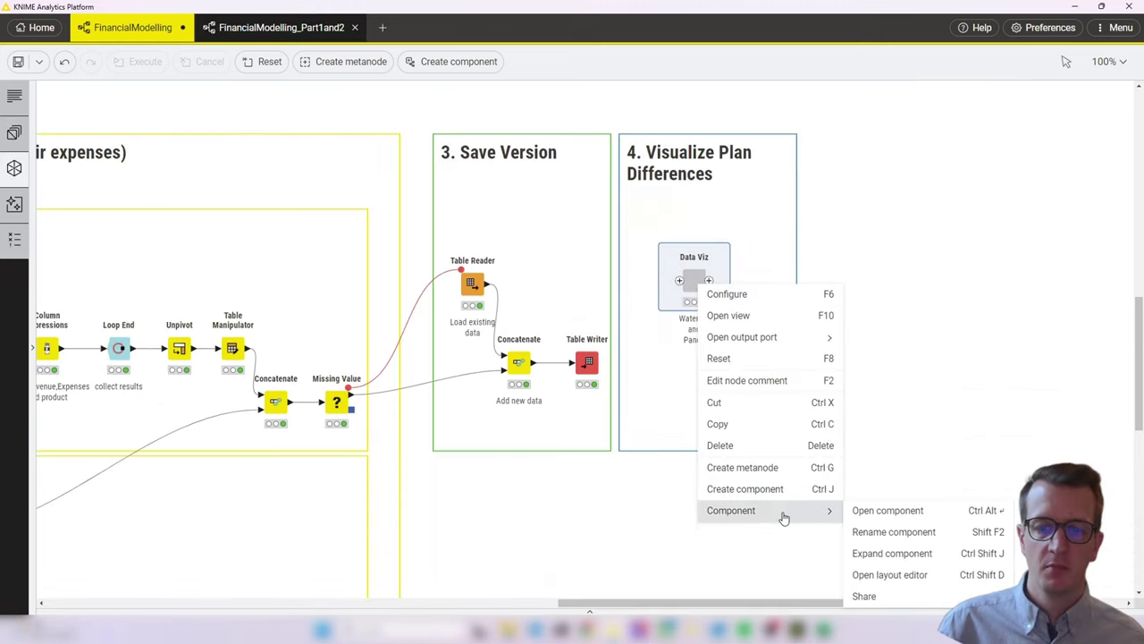
click(858, 519)
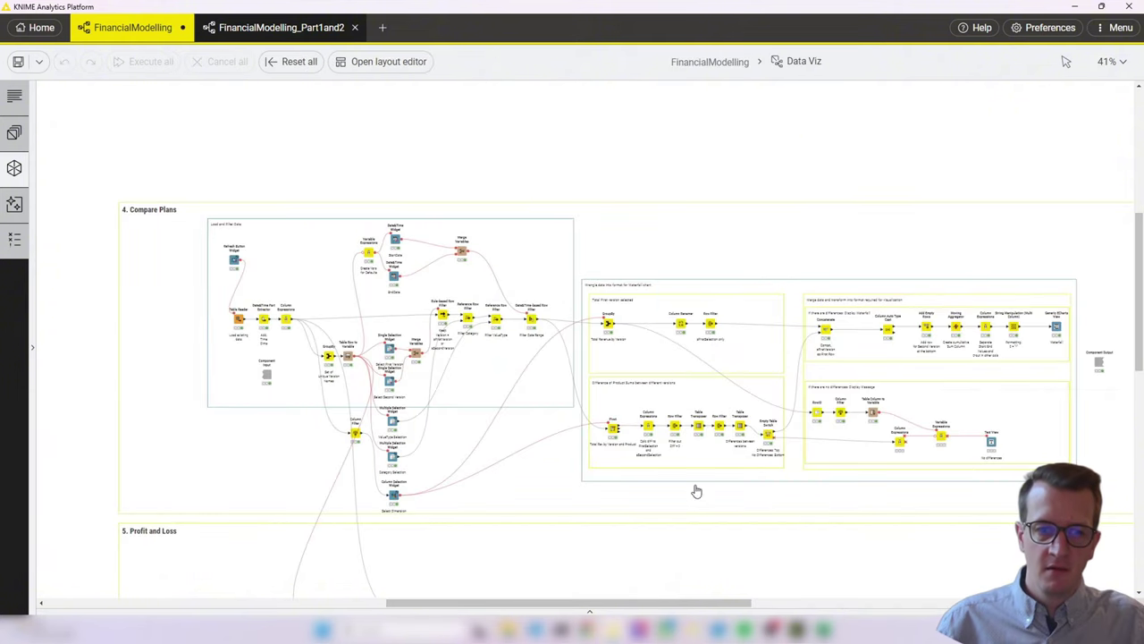
scroll(797, 460, down, 2)
scroll(964, 459, down, 3)
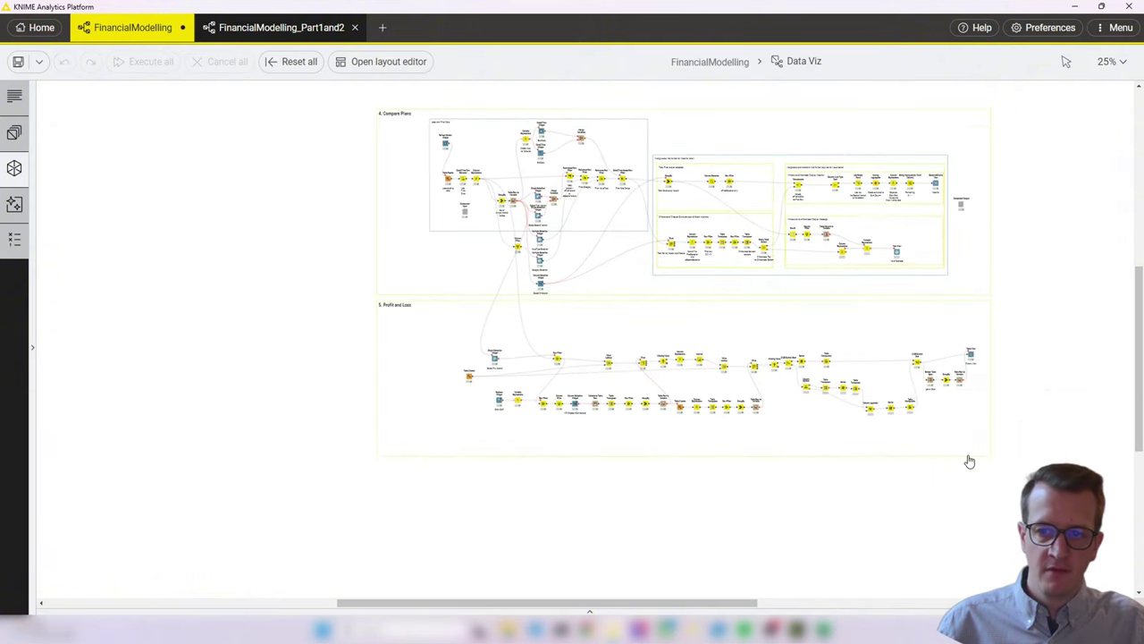
Step: View the Compare Plans section in the FinancialModelling_Part1and2 workflow for comparison, and return to the FinancialModelling workflow
scroll(962, 458, up, 1)
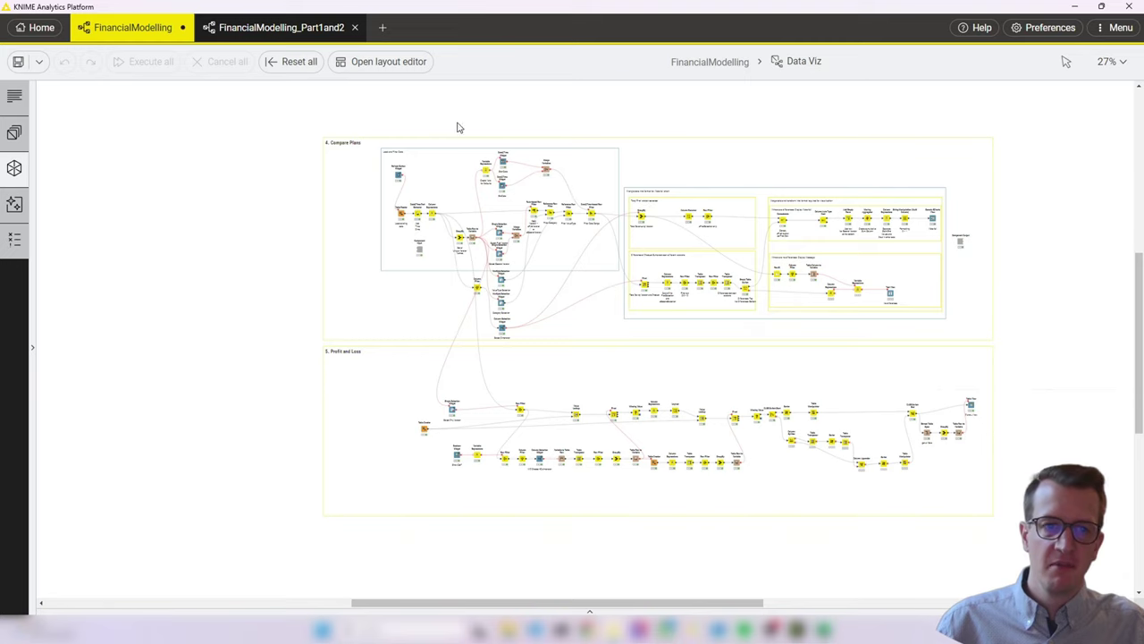
click(275, 31)
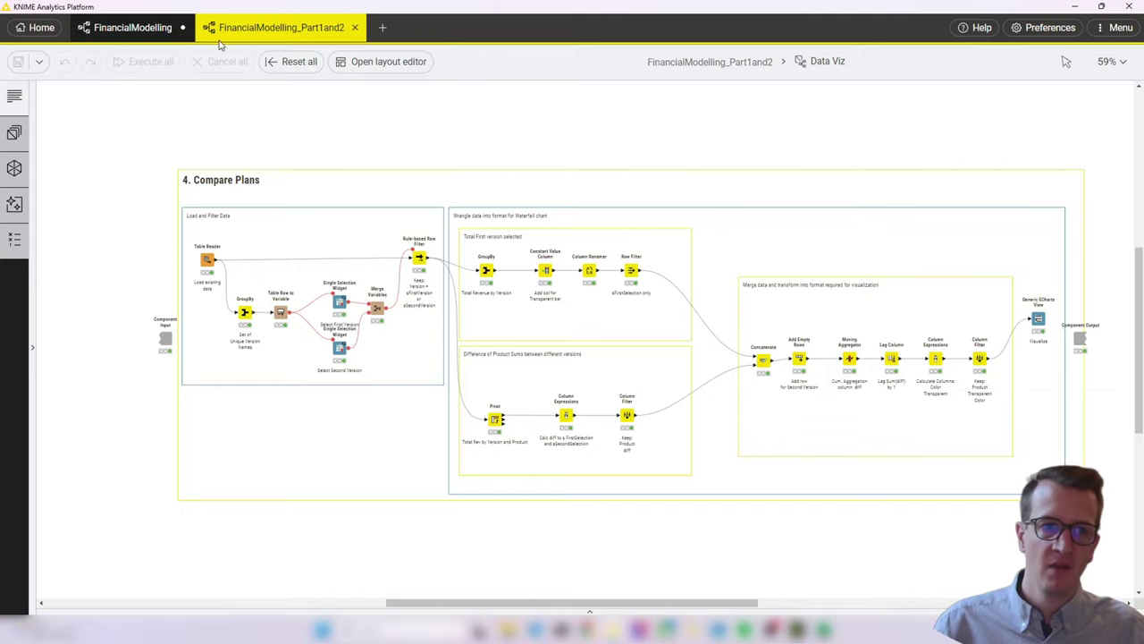
click(139, 26)
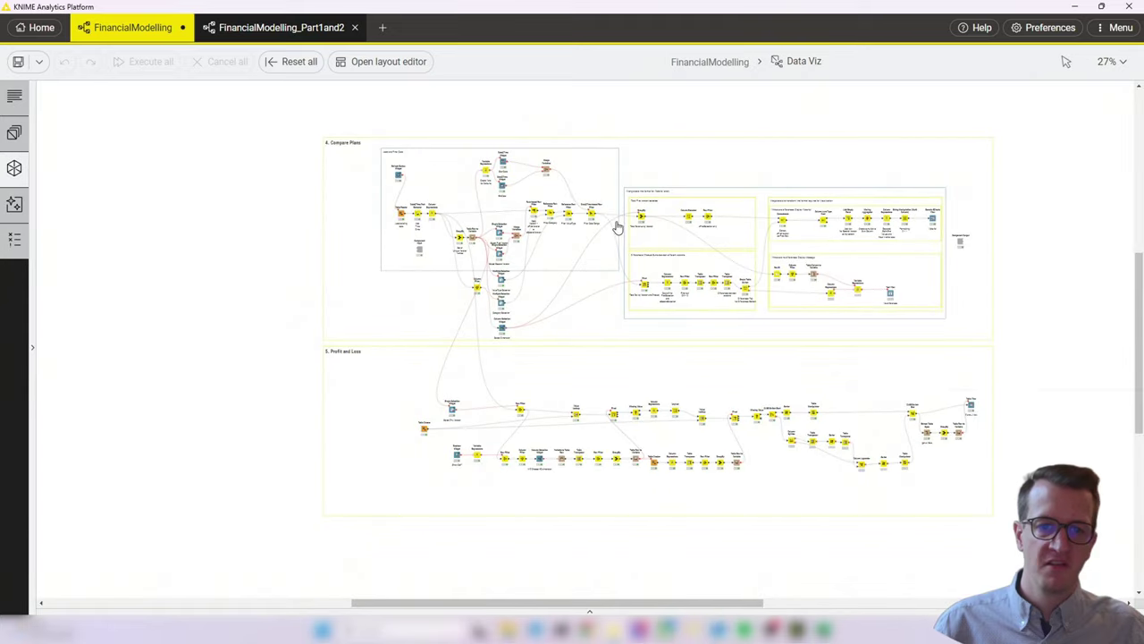
Step: Locate the StartDate and EndDate Date&Time widgets in the Load and Filter Data section of Compare Plans
scroll(565, 197, up, 3)
scroll(563, 204, up, 4)
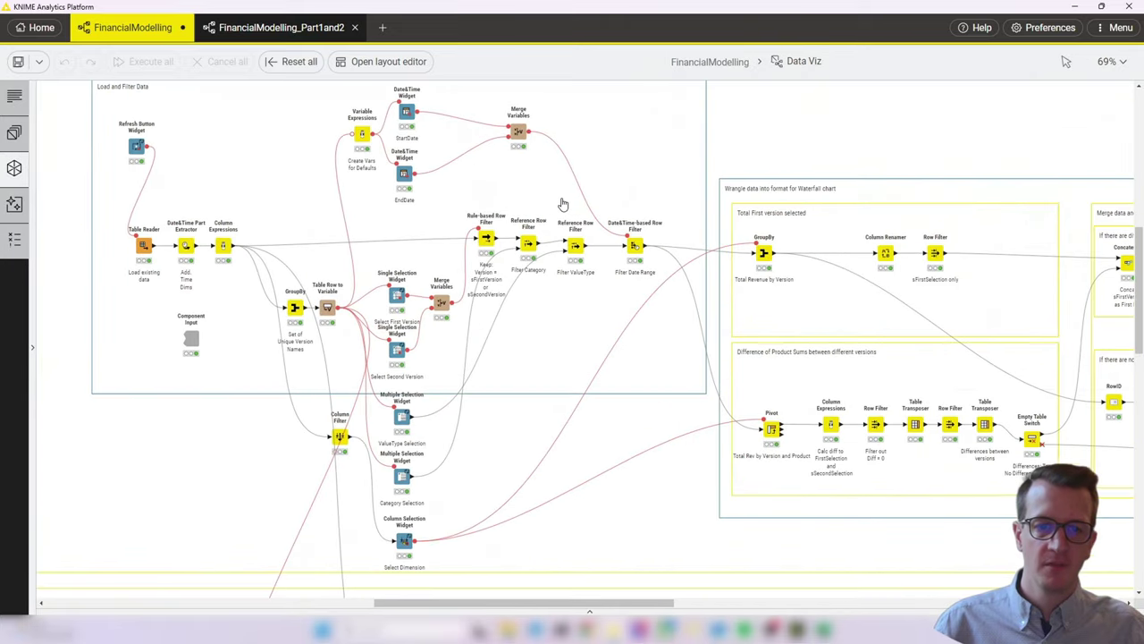
scroll(626, 524, left, 2)
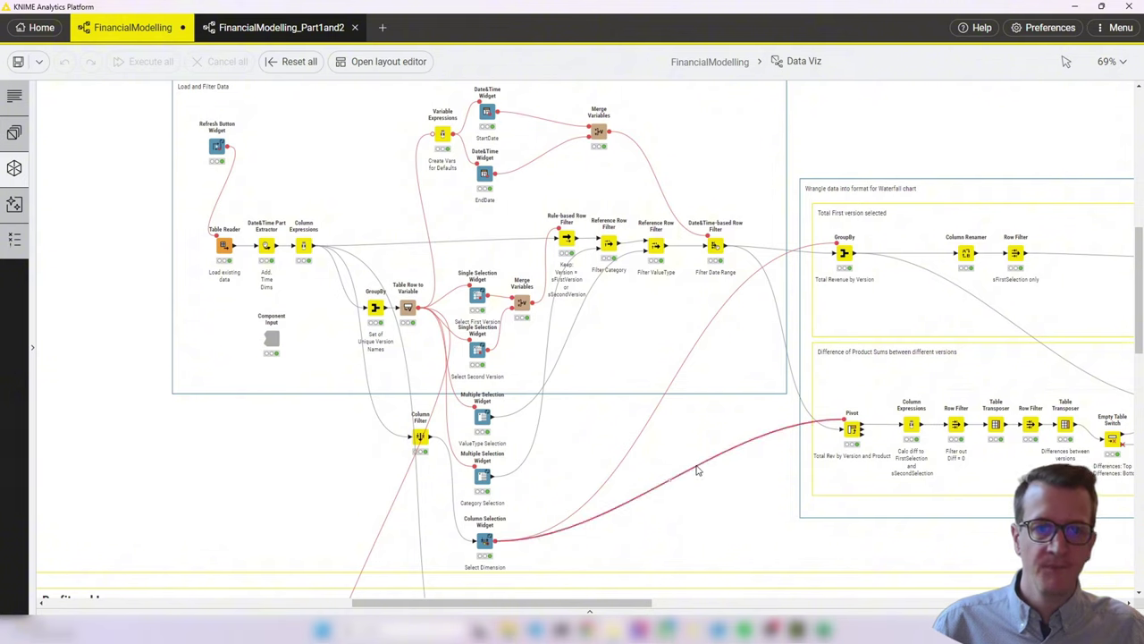
click(489, 110)
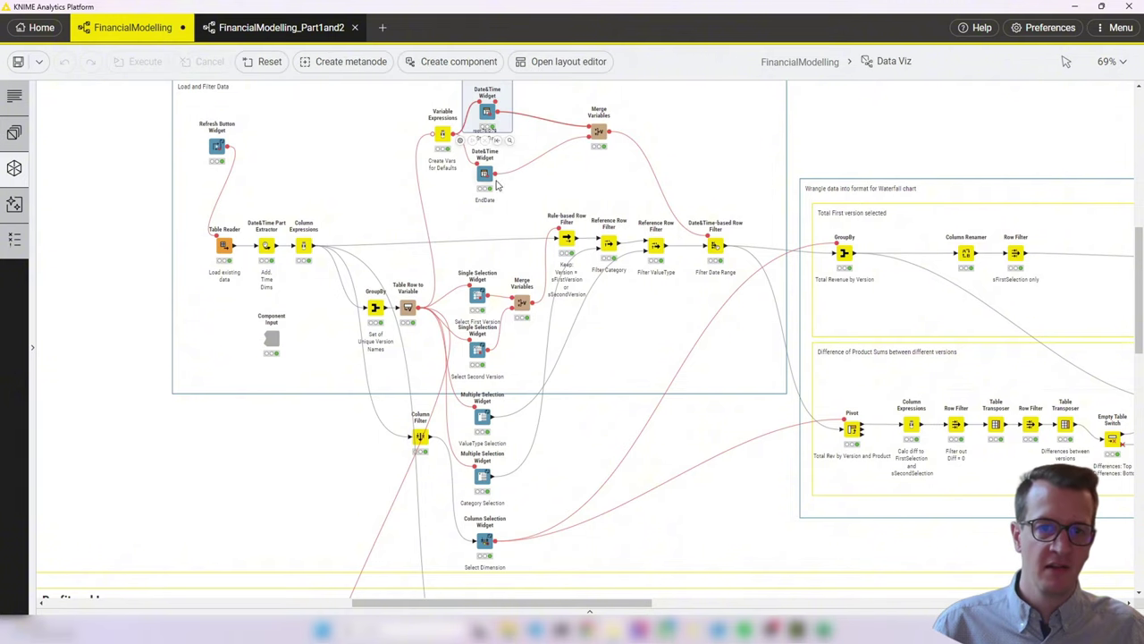
click(476, 295)
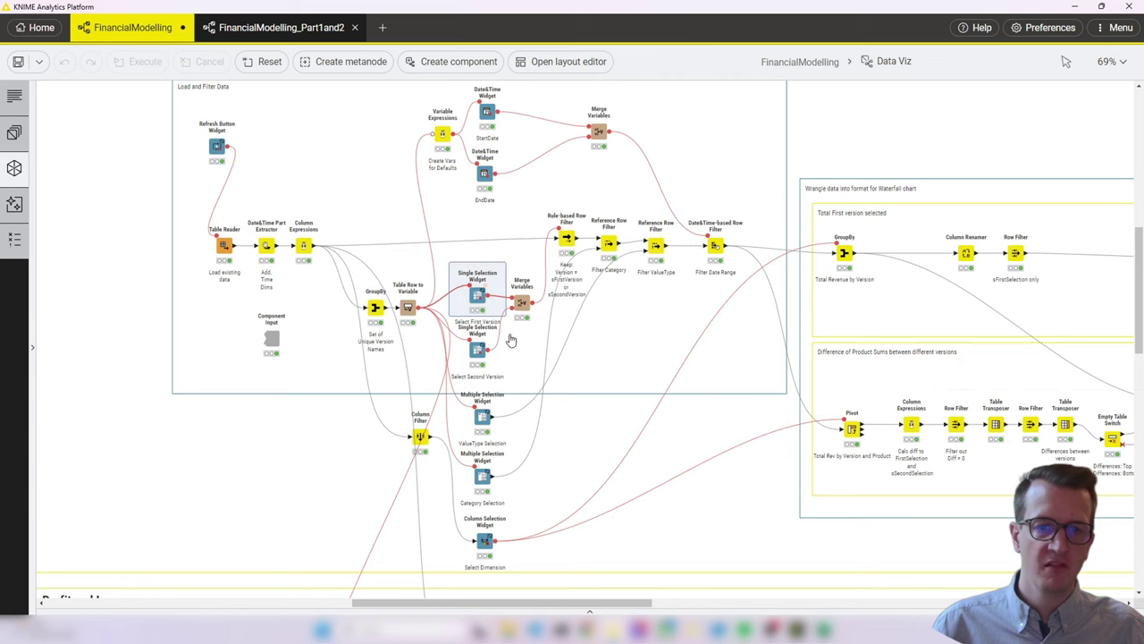
click(487, 111)
scroll(487, 125, up, 1)
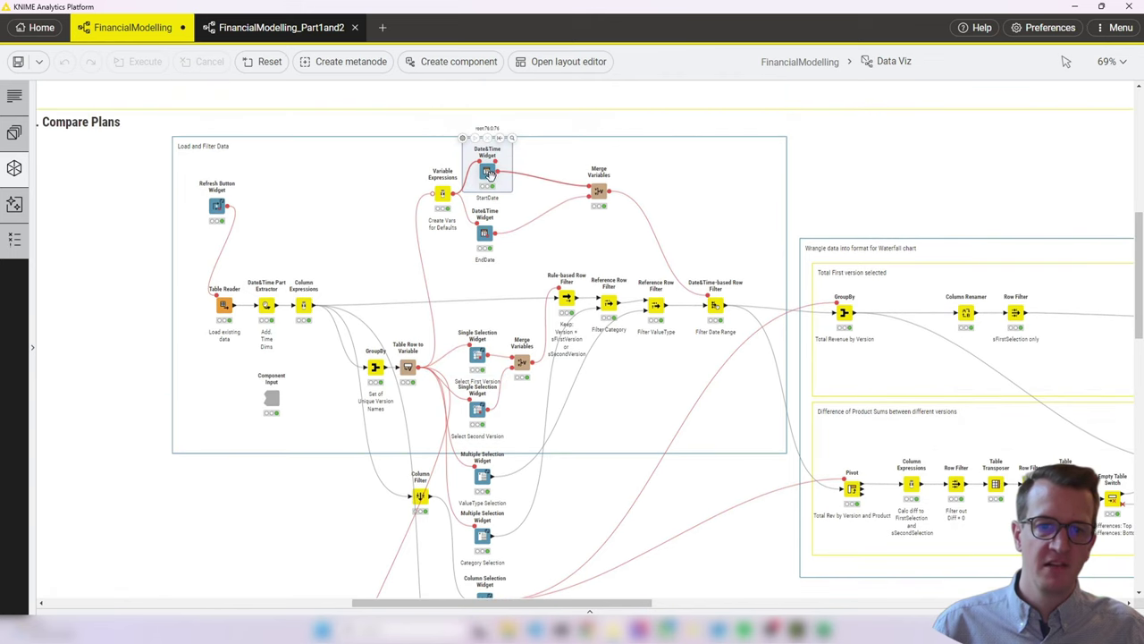
click(483, 232)
Step: Point out the first and second version, ValueType and dimension selection widgets by selecting each one
scroll(517, 326, down, 1)
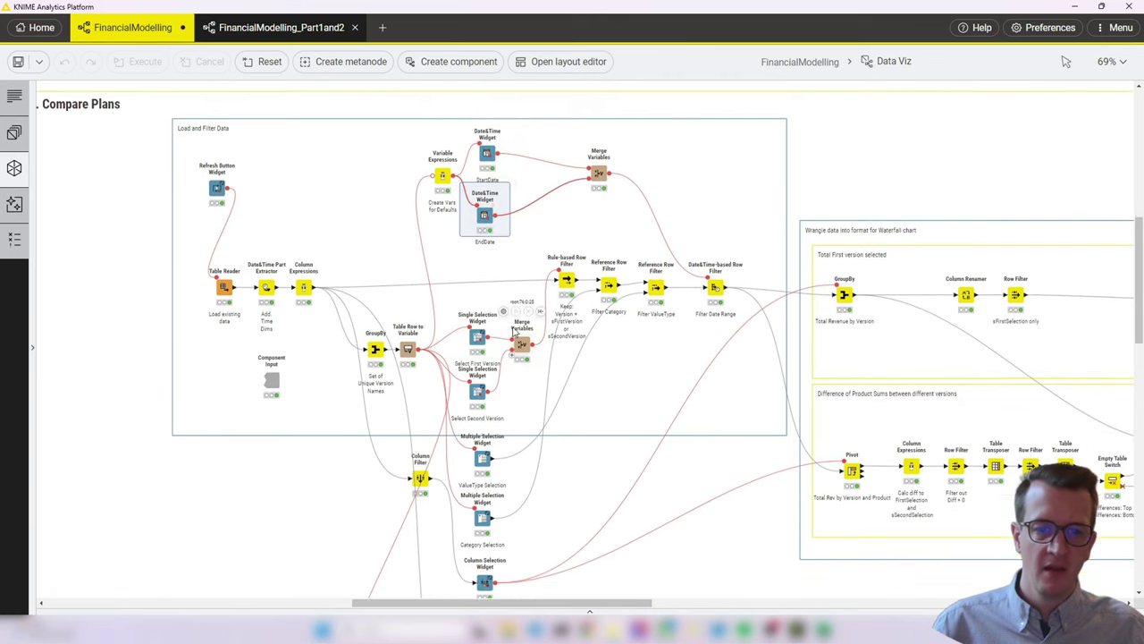
scroll(517, 331, down, 1)
click(477, 296)
click(477, 349)
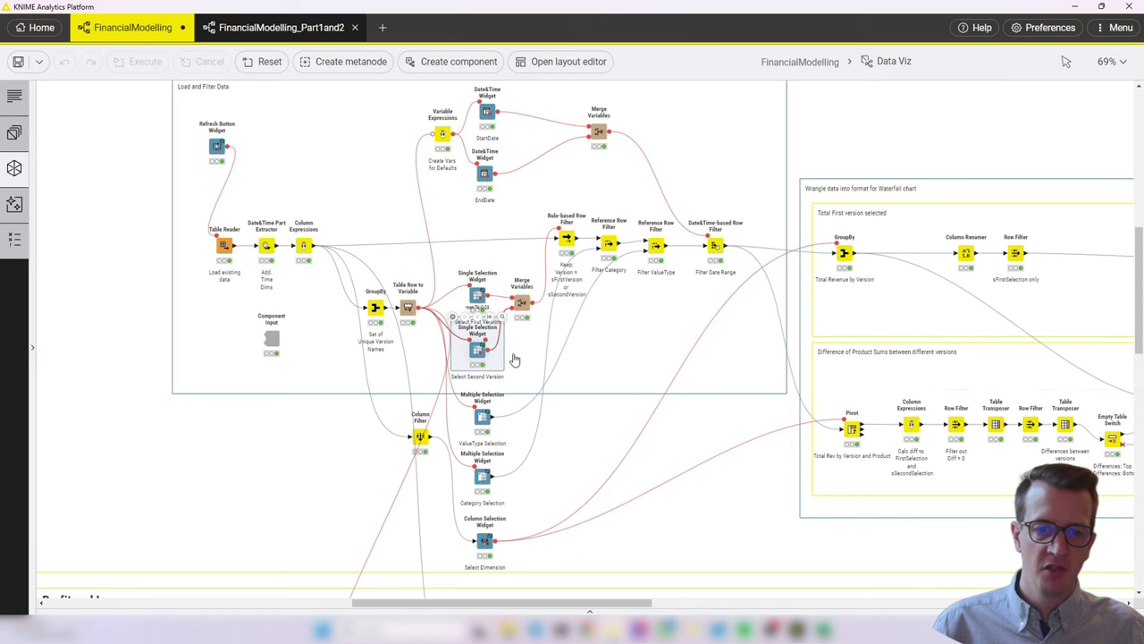
scroll(536, 356, down, 1)
scroll(554, 342, down, 1)
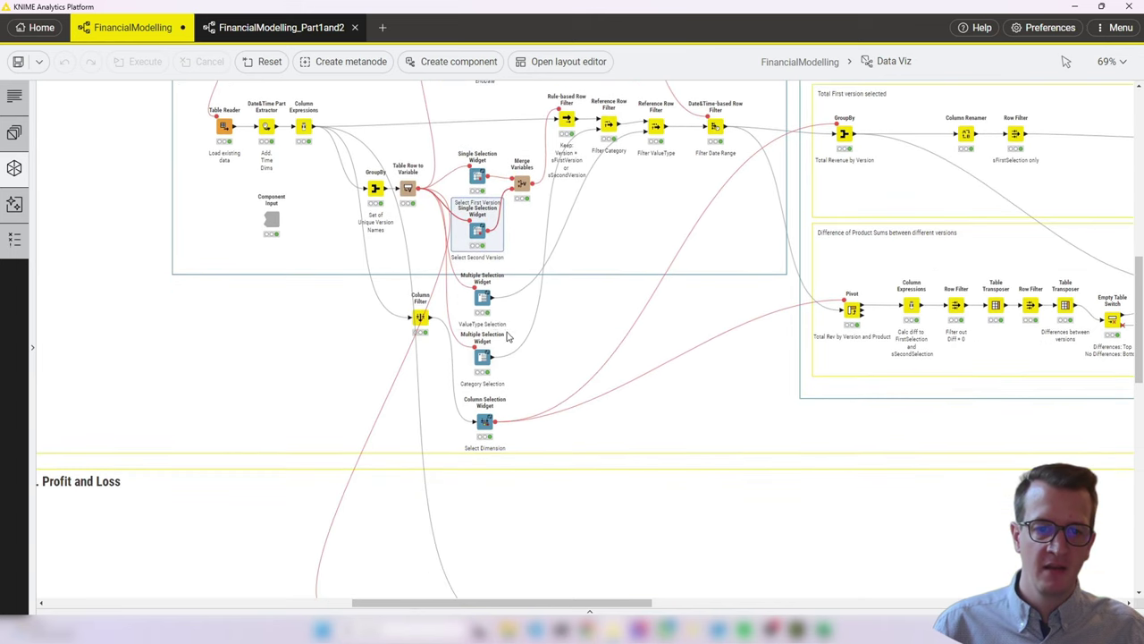
click(482, 298)
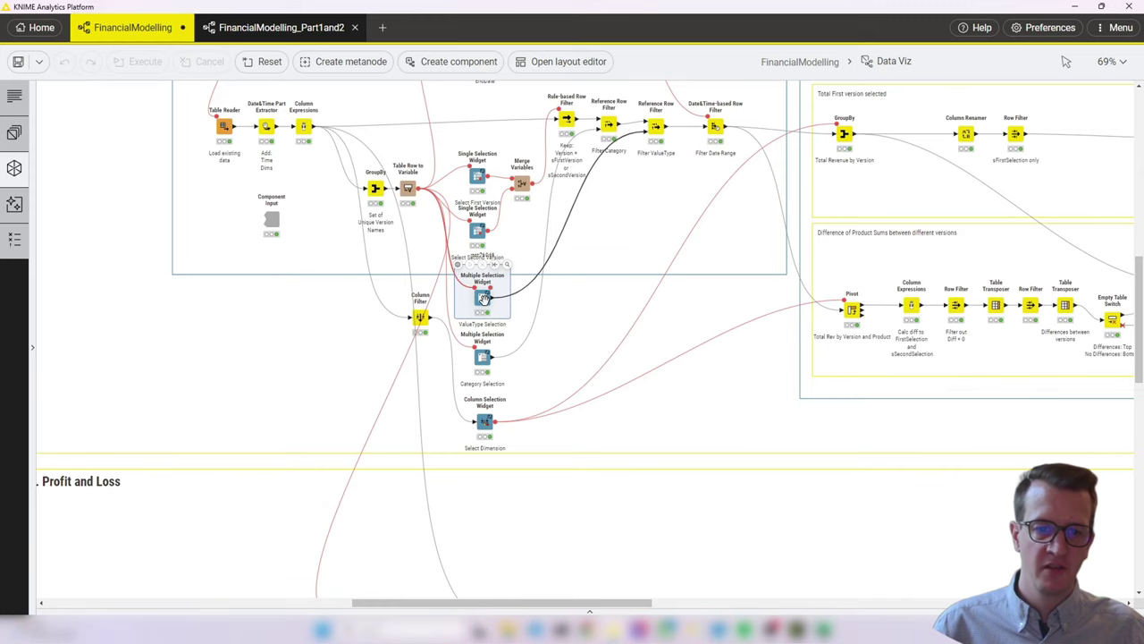
click(506, 406)
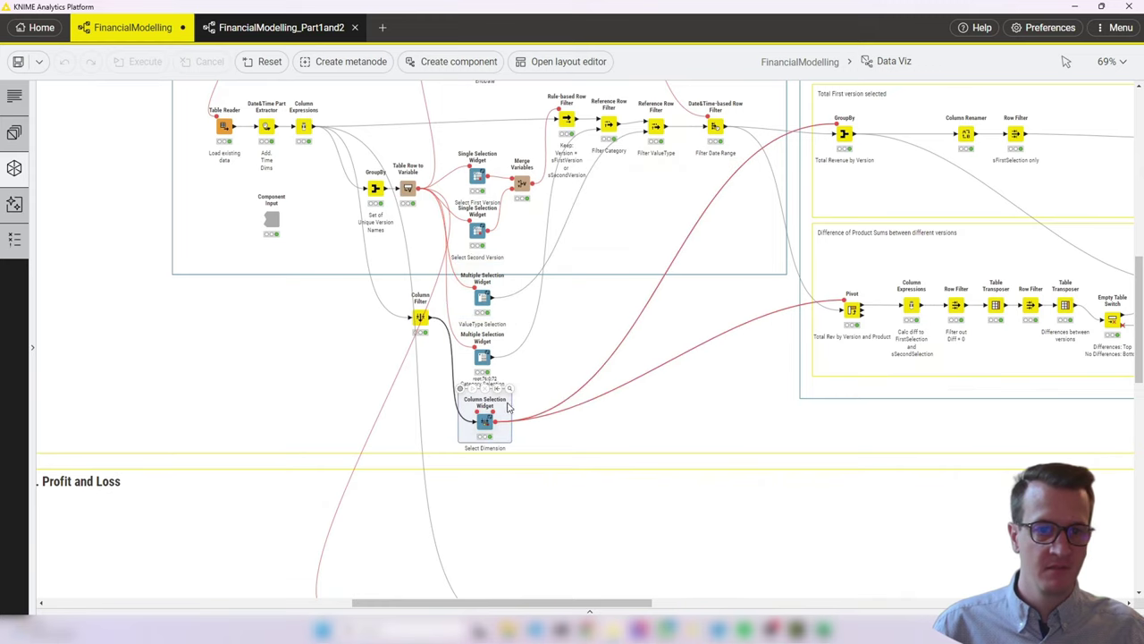
Step: Inspect the outputs of the unique version names GroupBy node and the Table Row to Variable node
scroll(534, 362, up, 1)
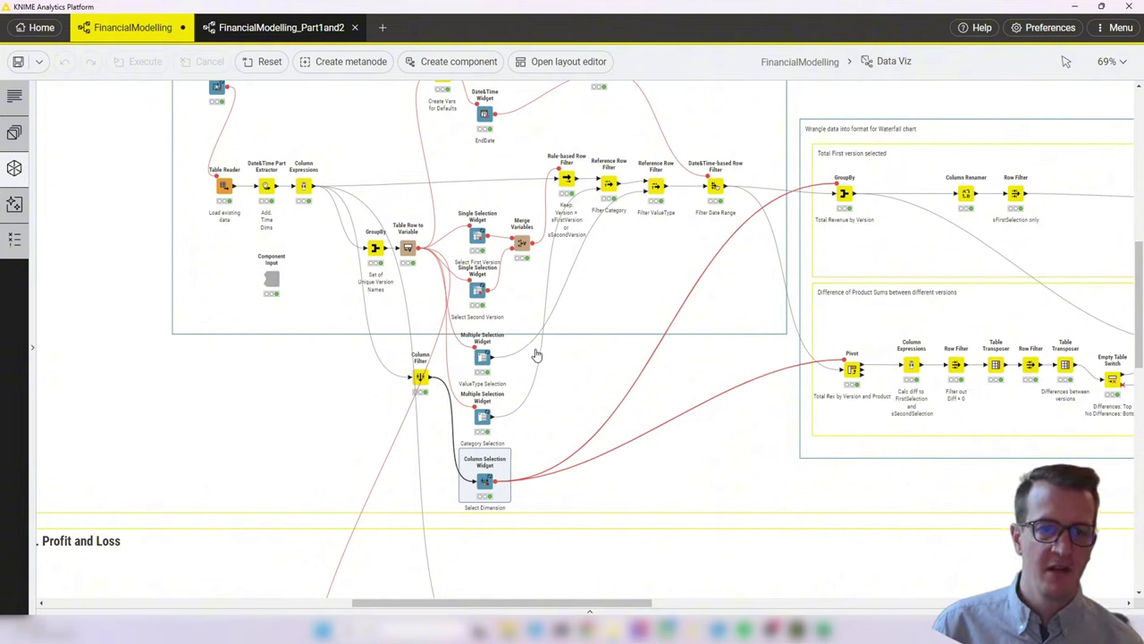
click(375, 247)
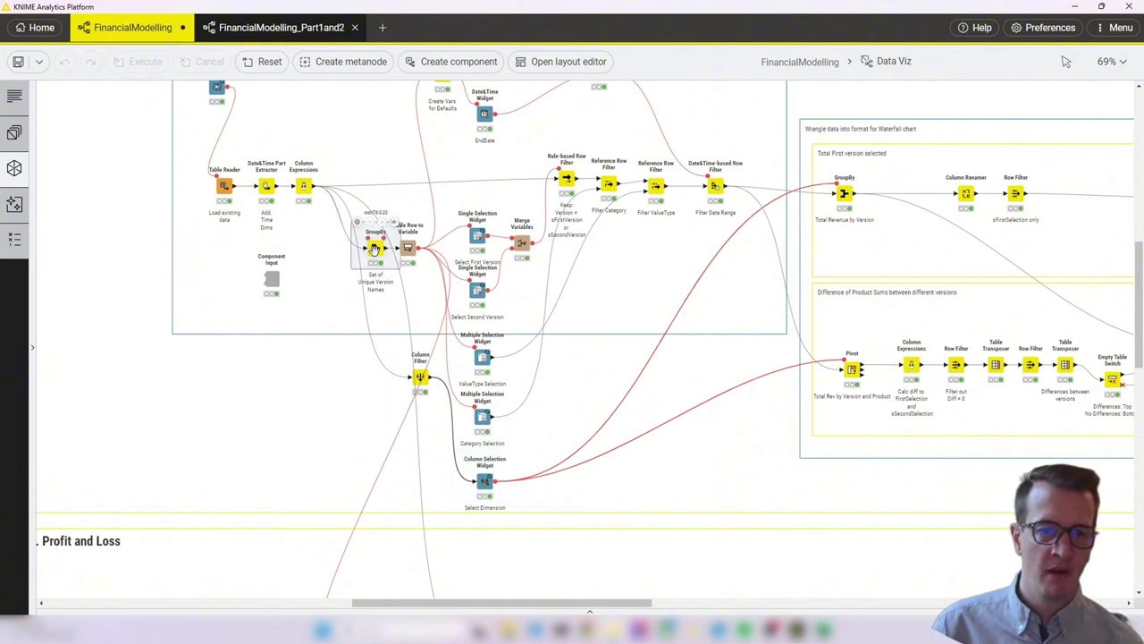
click(590, 612)
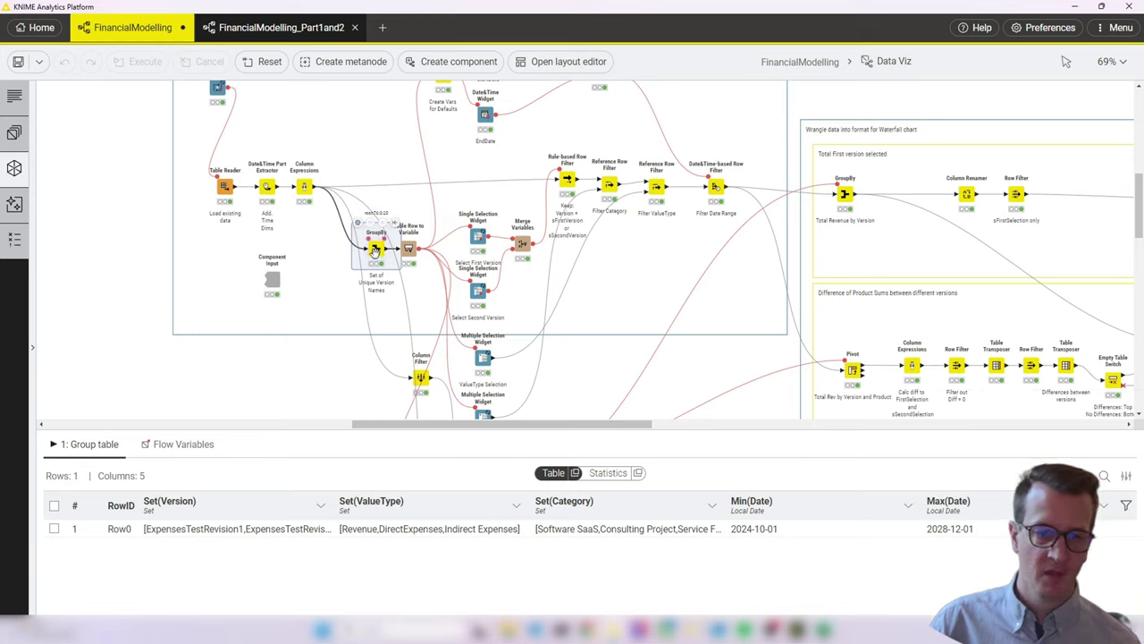
click(408, 248)
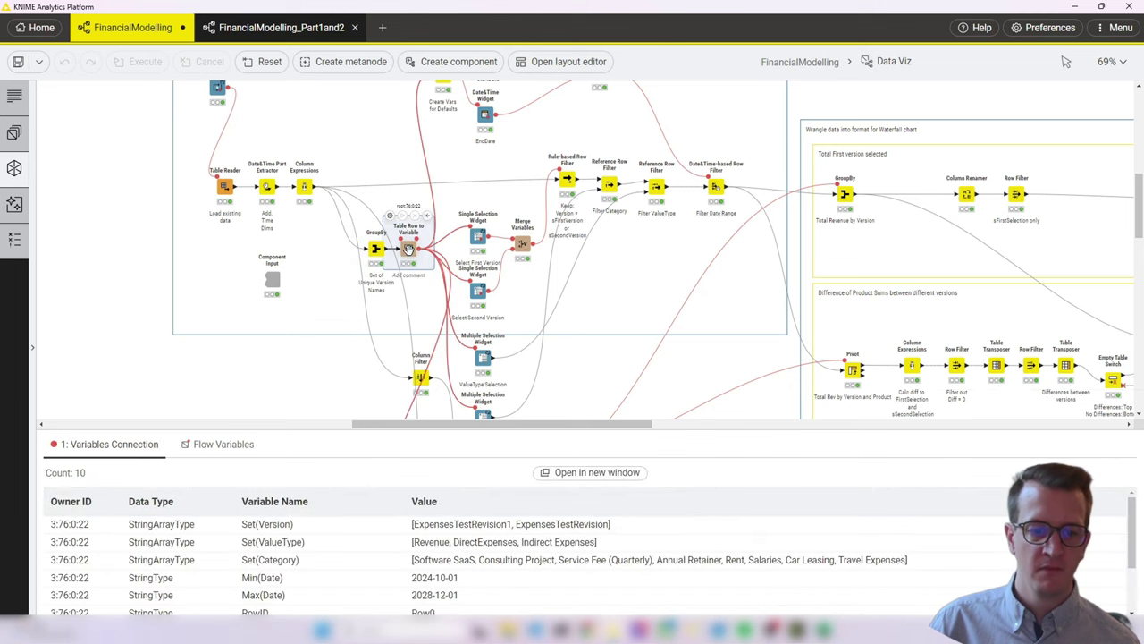
Step: Review the StartDate widget's flow variable assignments for its default, minimum and maximum dates, and close its configuration
scroll(645, 320, up, 1)
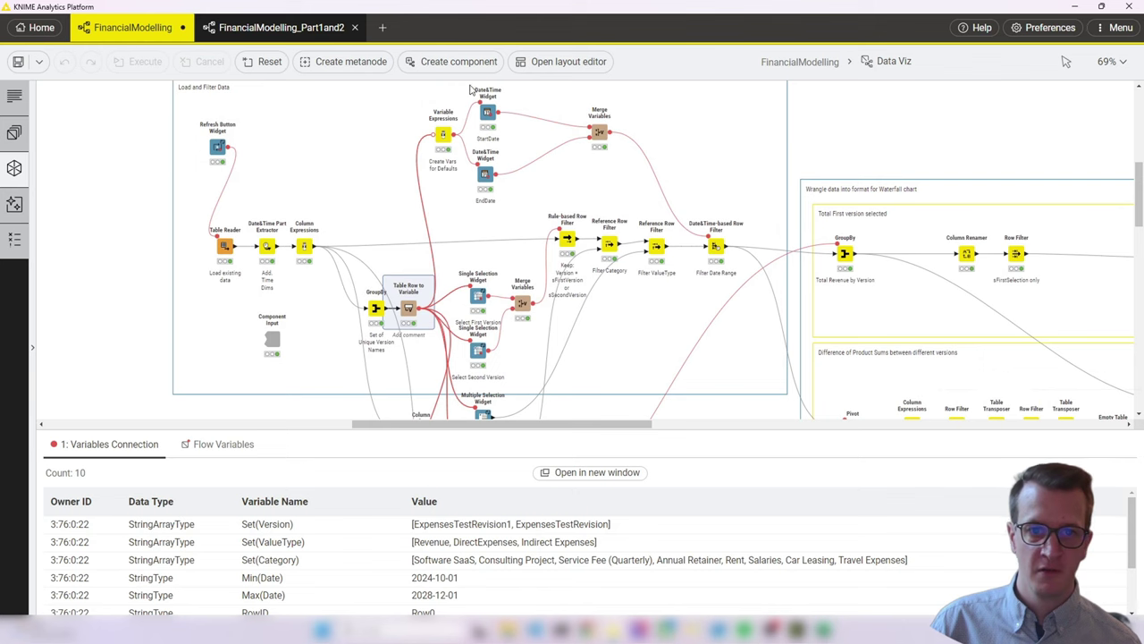
click(487, 112)
right_click(487, 112)
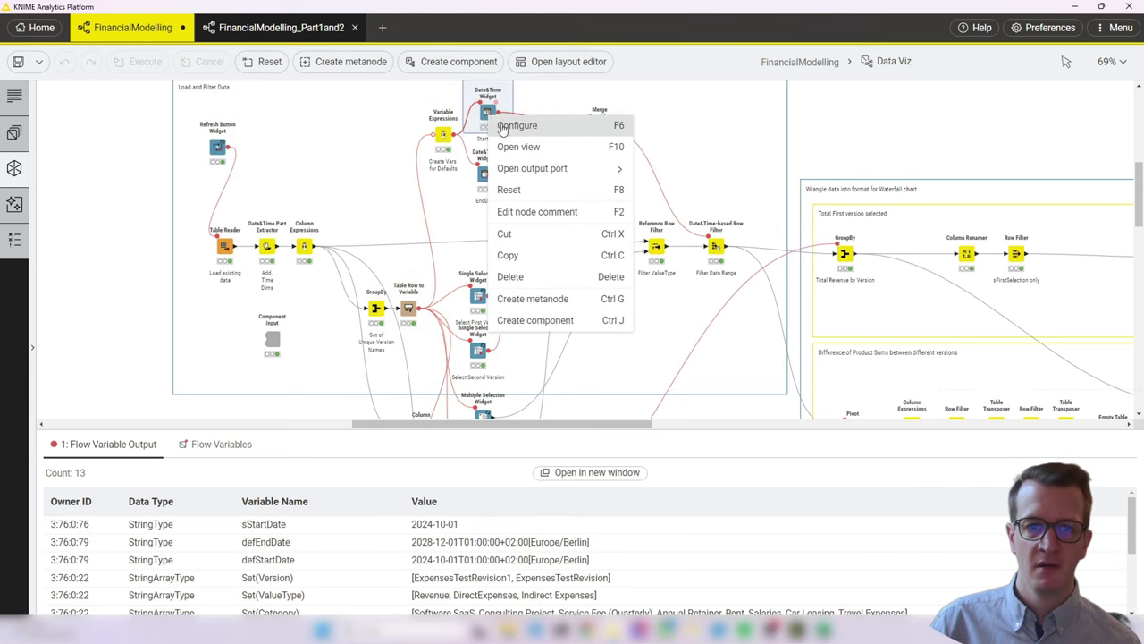
click(514, 122)
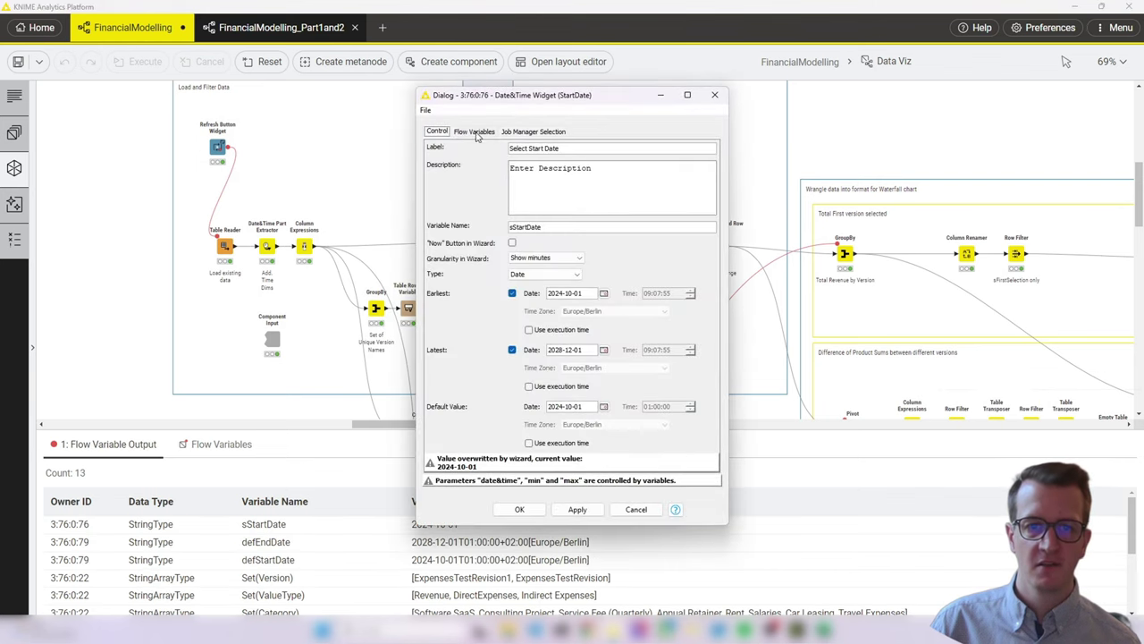
click(474, 132)
click(430, 150)
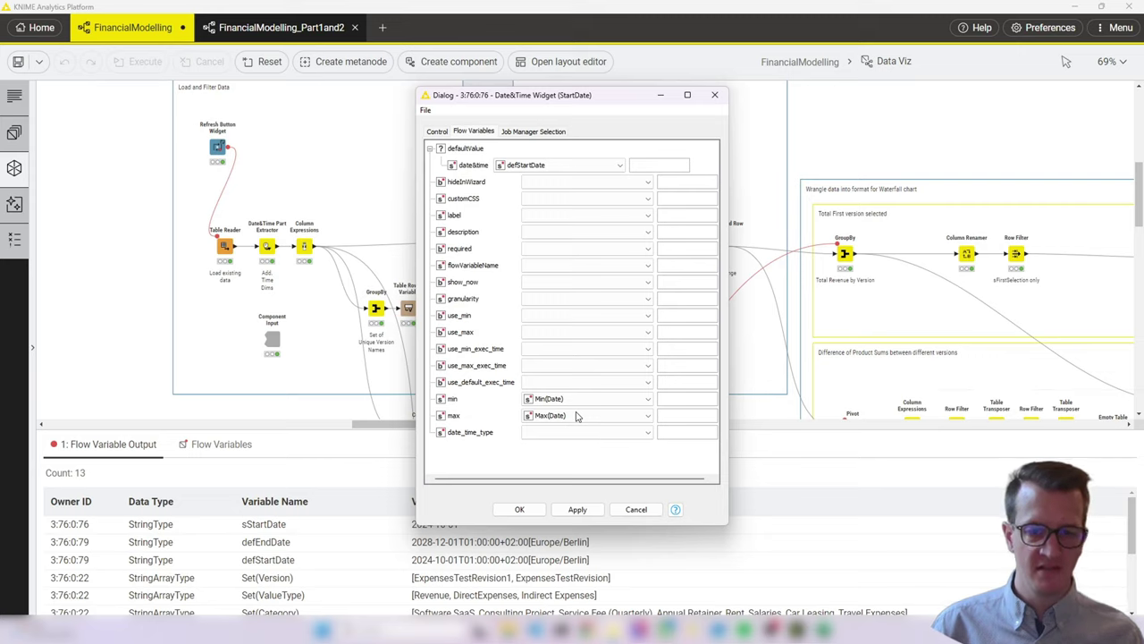
click(715, 94)
Step: Inspect the outputs of the Rule-based Row Filter and the ValueType Selection widget
scroll(481, 295, down, 3)
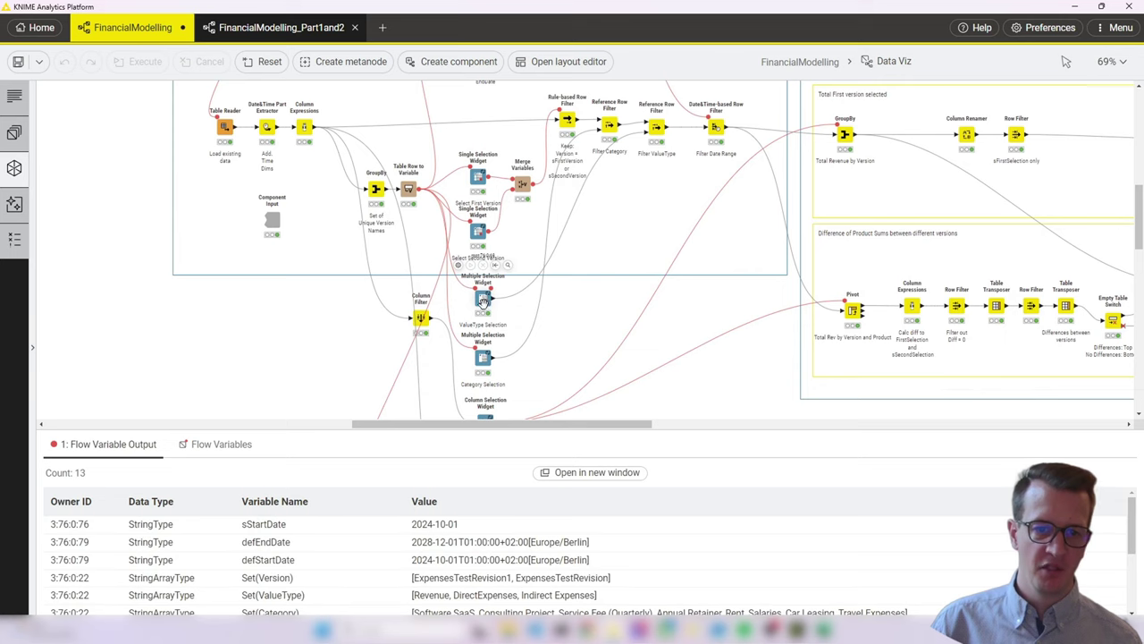
scroll(480, 300, up, 2)
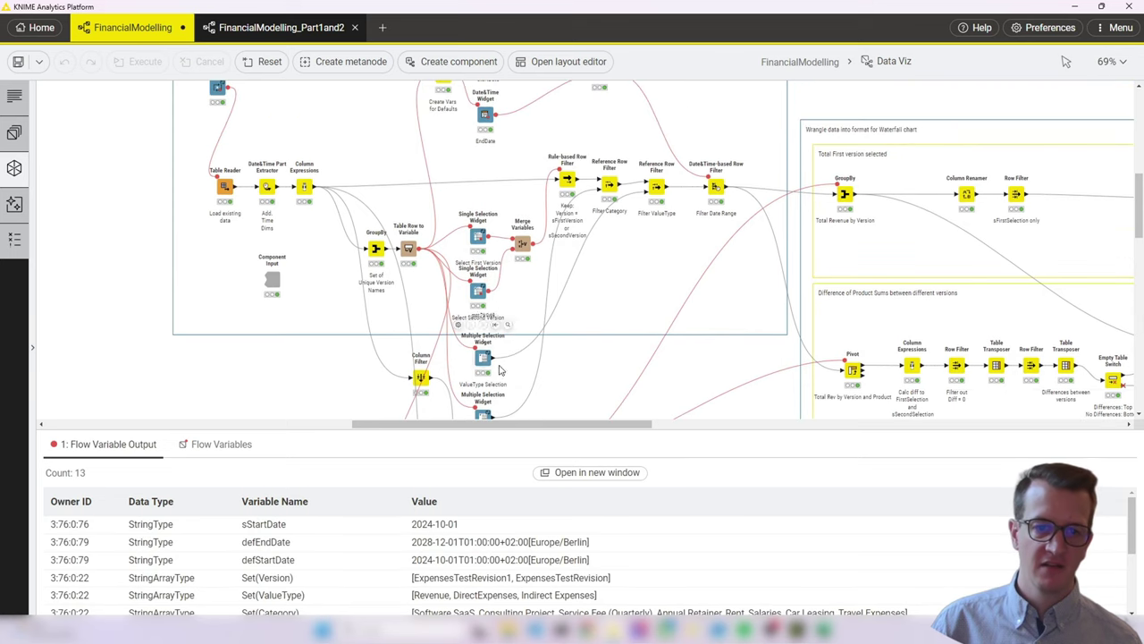
scroll(556, 343, up, 2)
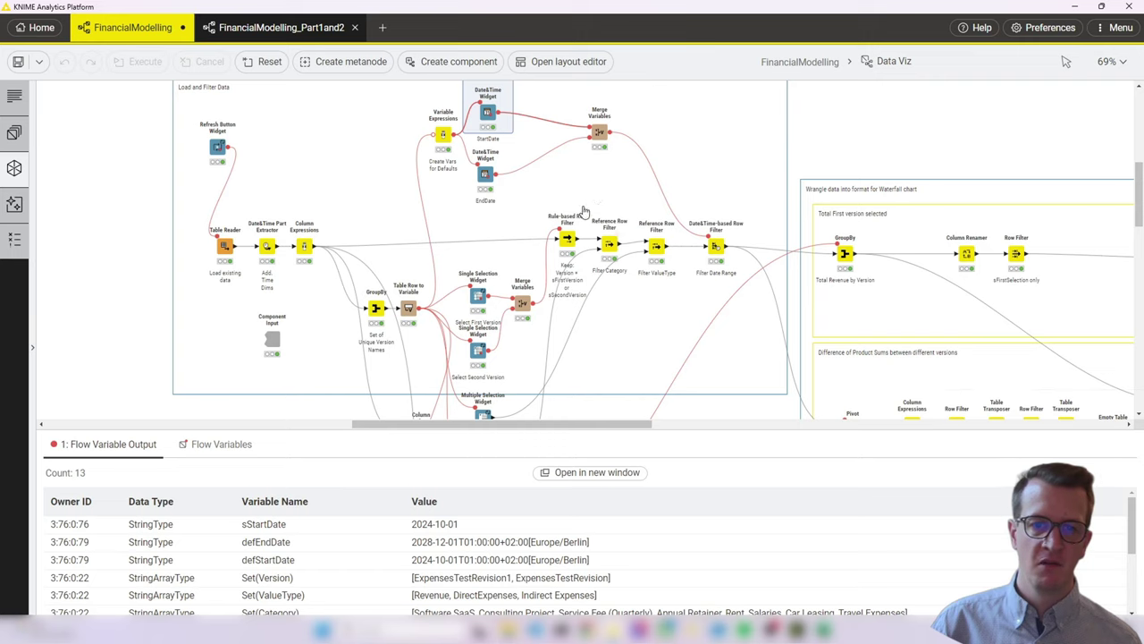
mouse_move(566, 238)
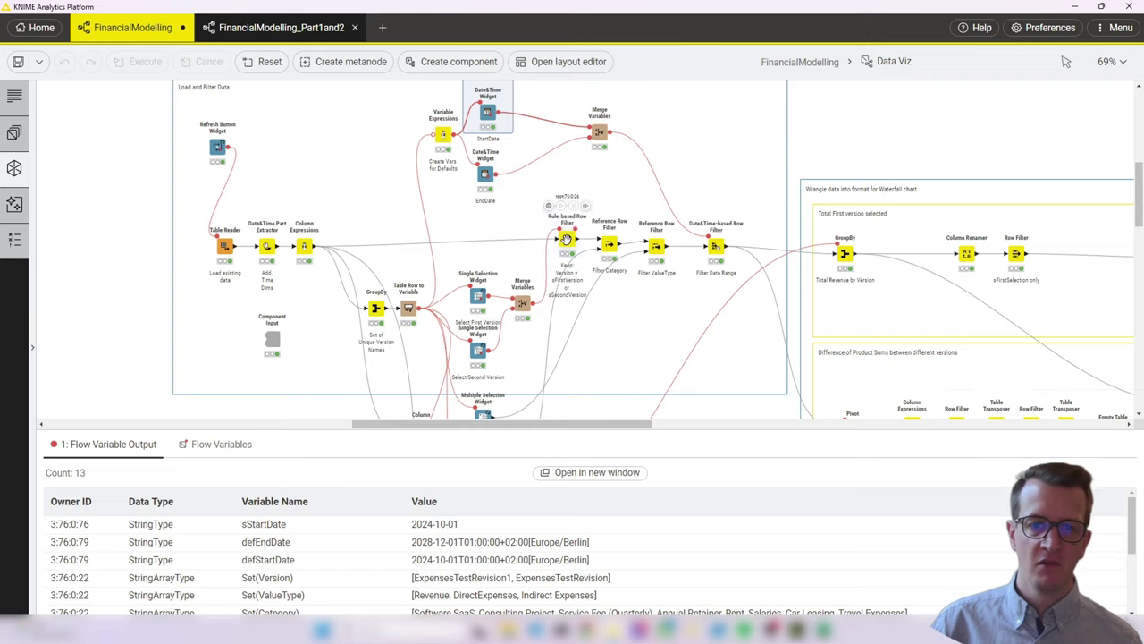
click(566, 238)
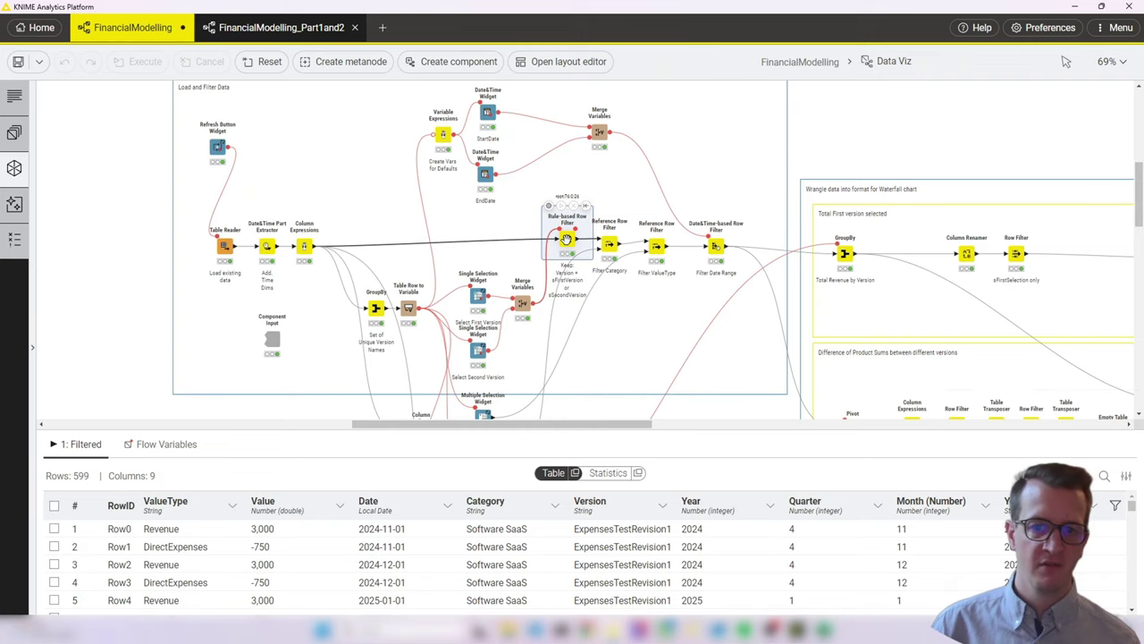
scroll(644, 312, down, 3)
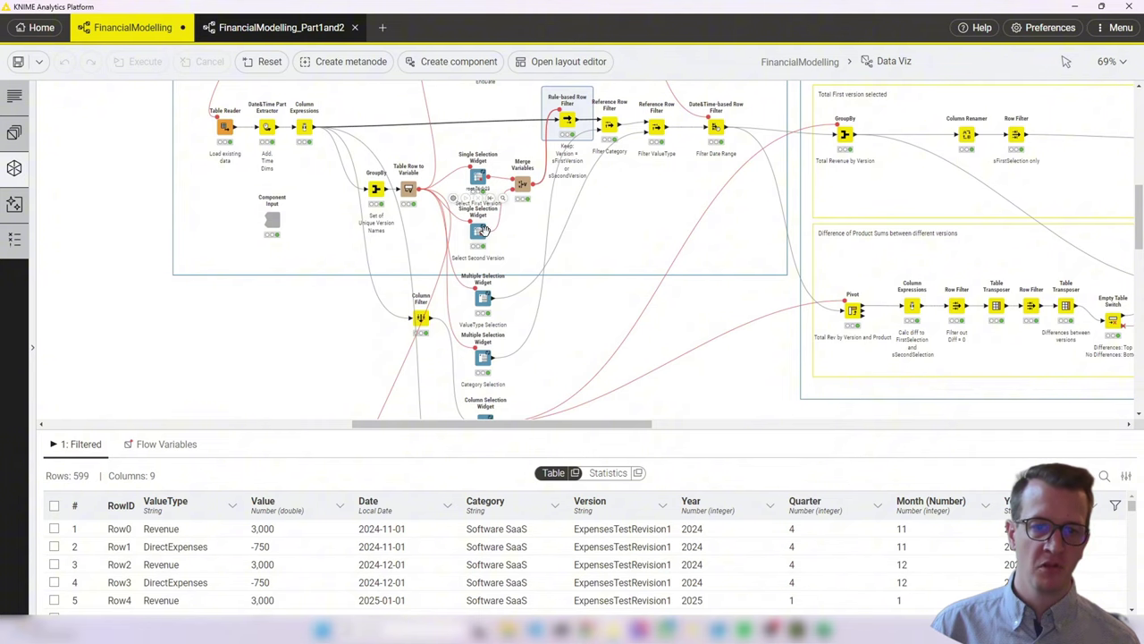
click(499, 302)
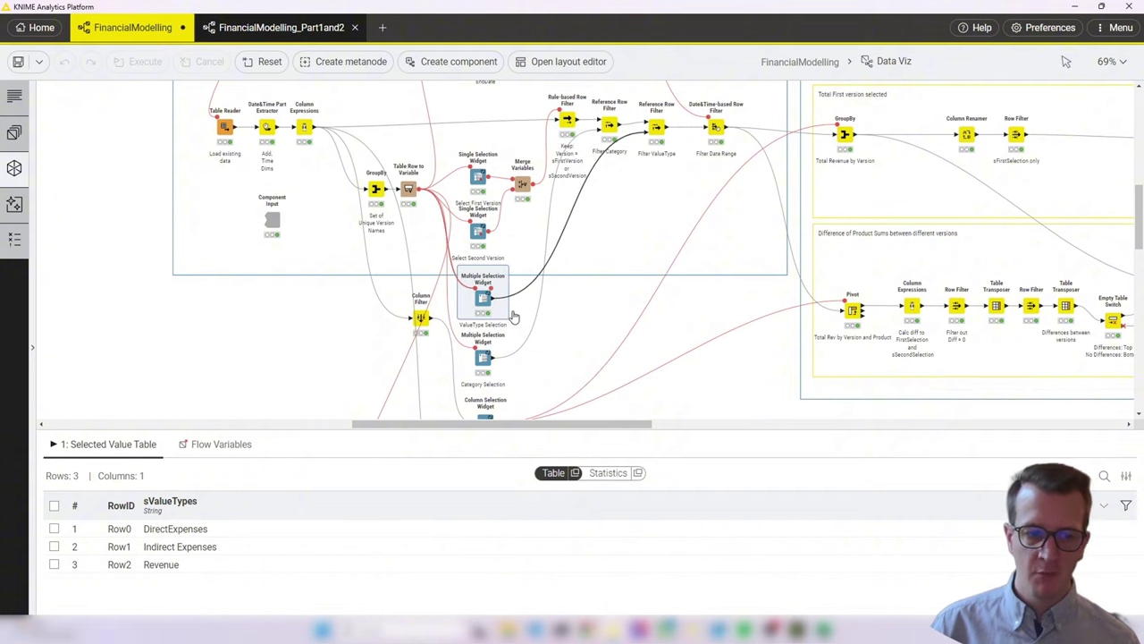
Step: Inspect the outputs of the Filter Category Reference Row Filter and the Category Selection widget
scroll(549, 307, up, 2)
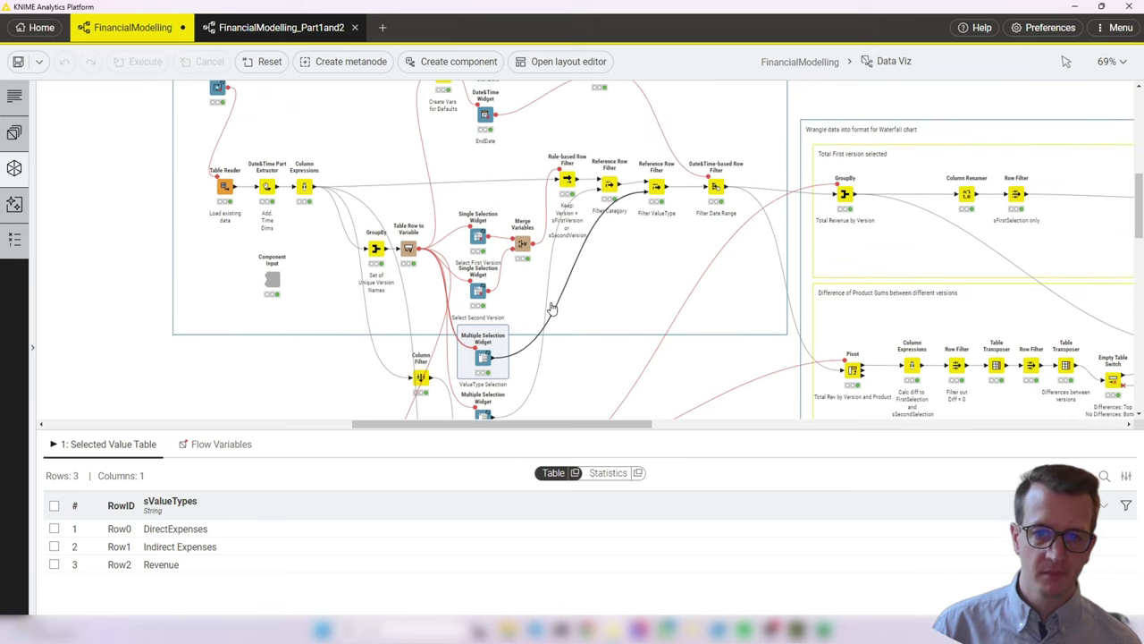
click(611, 185)
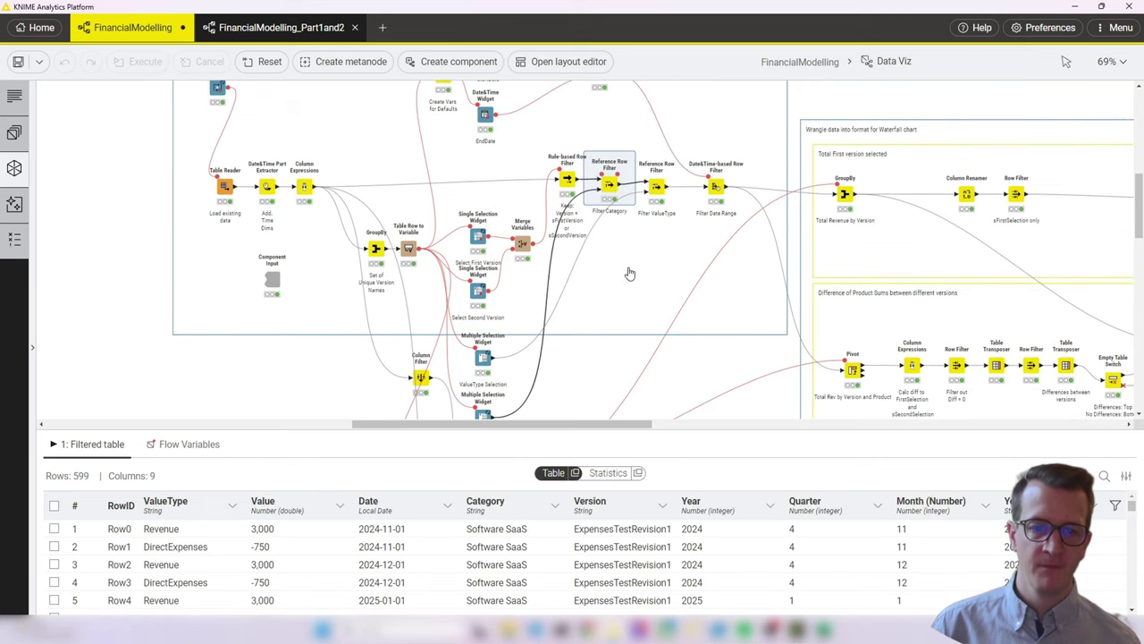
scroll(625, 274, down, 2)
click(482, 358)
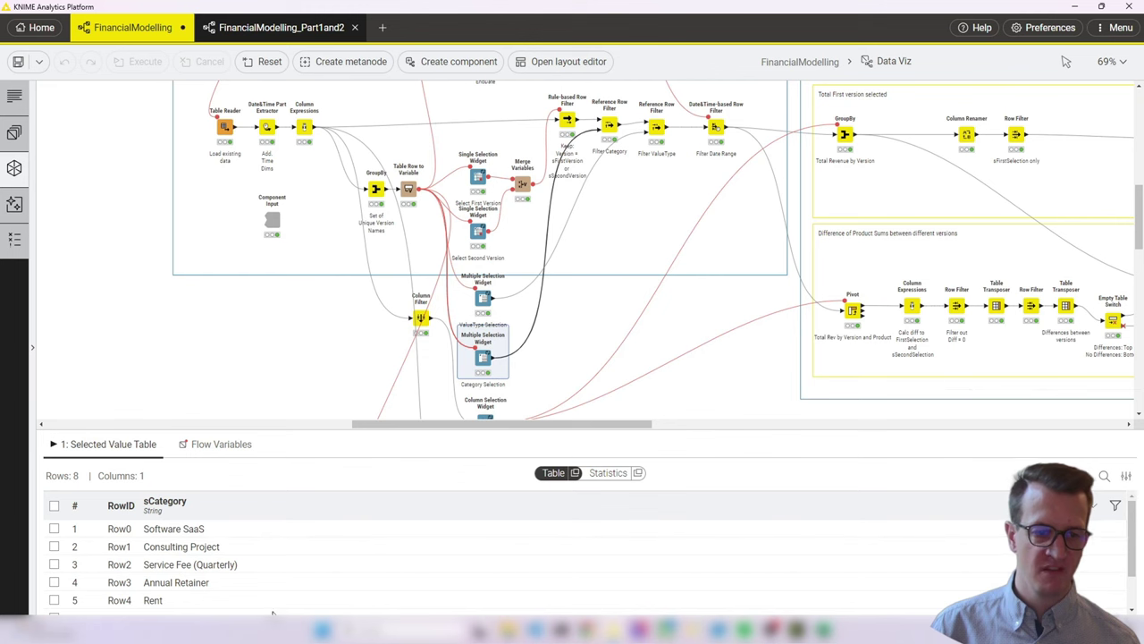
Step: Review the Filter Category node's data column, reference column and include settings, and accept the configuration
scroll(635, 271, up, 1)
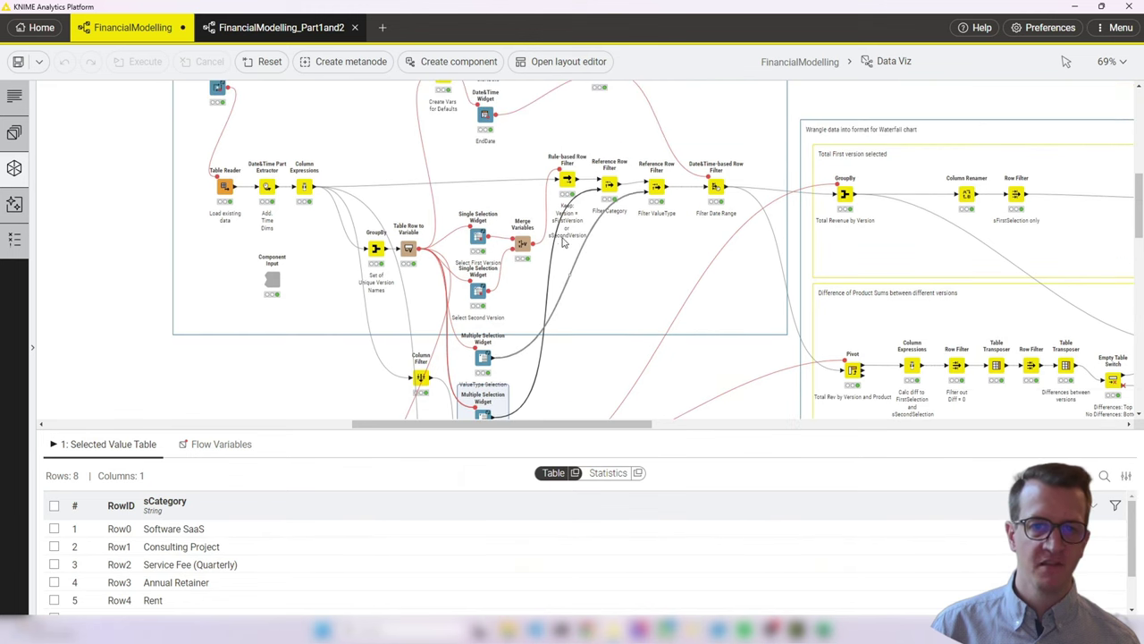
click(609, 185)
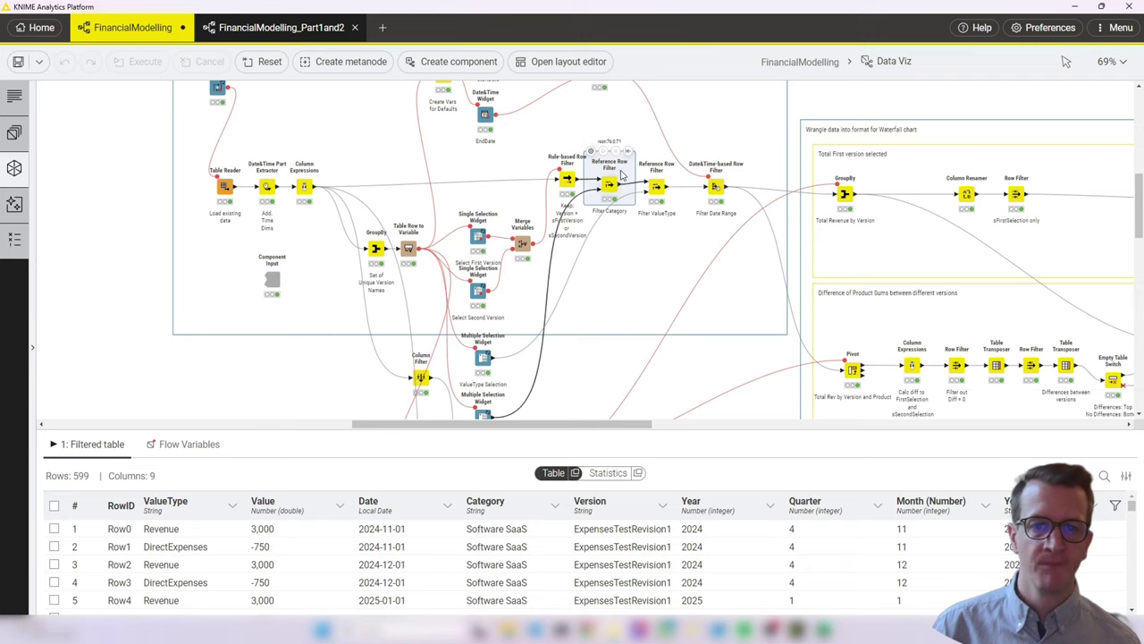
click(591, 150)
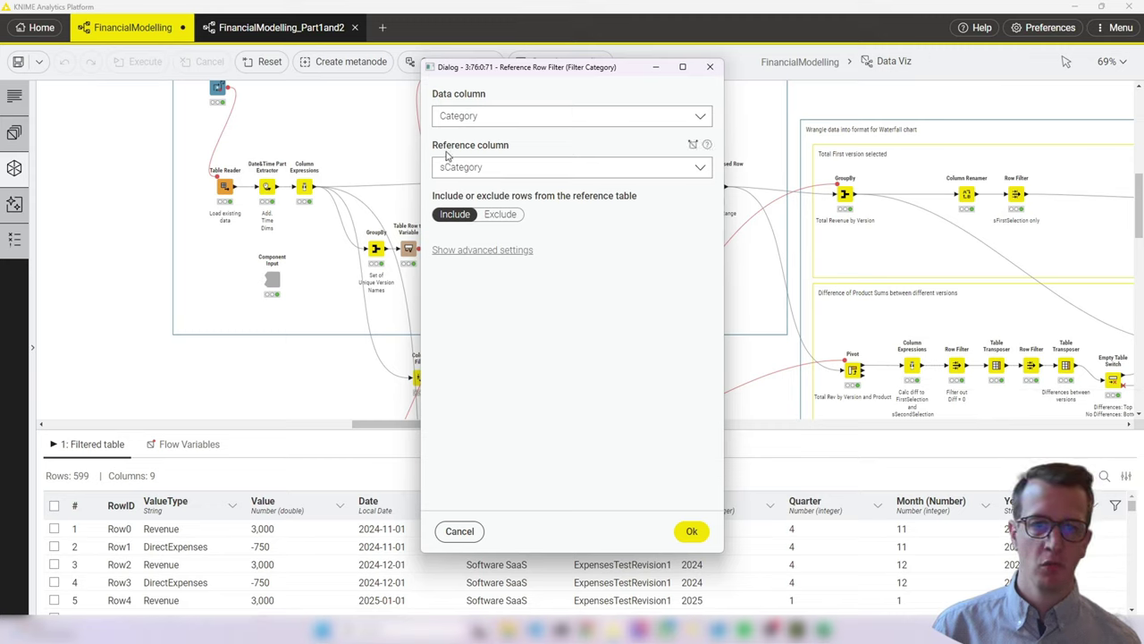
click(688, 530)
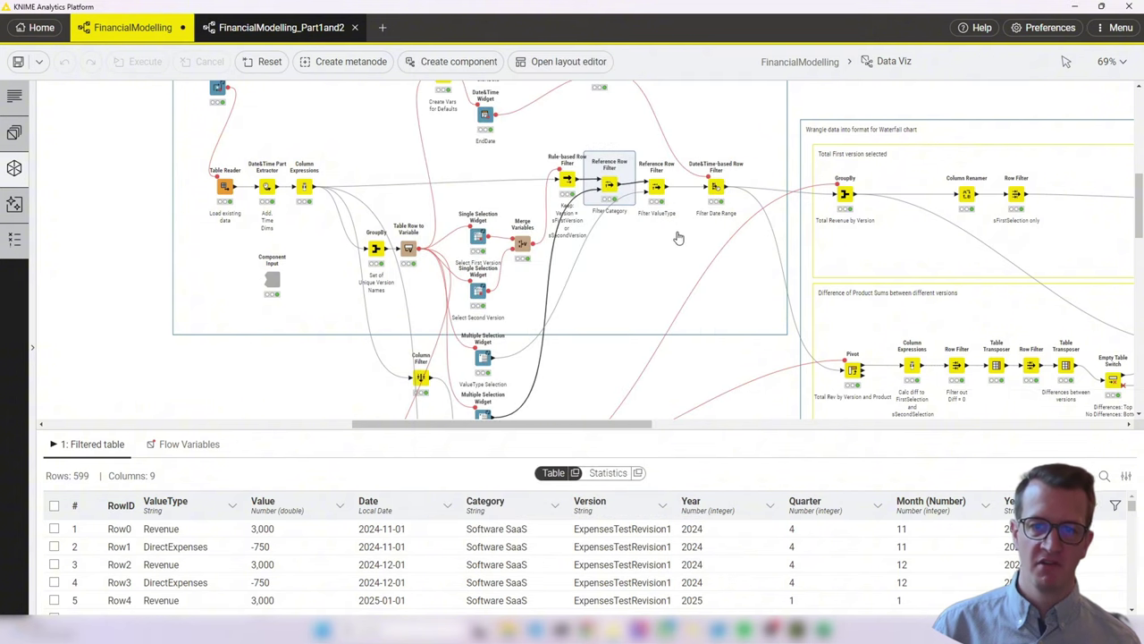
Step: Inspect the outputs of the Filter ValueType and Filter Date Range nodes, and hide the output preview
click(657, 187)
click(716, 186)
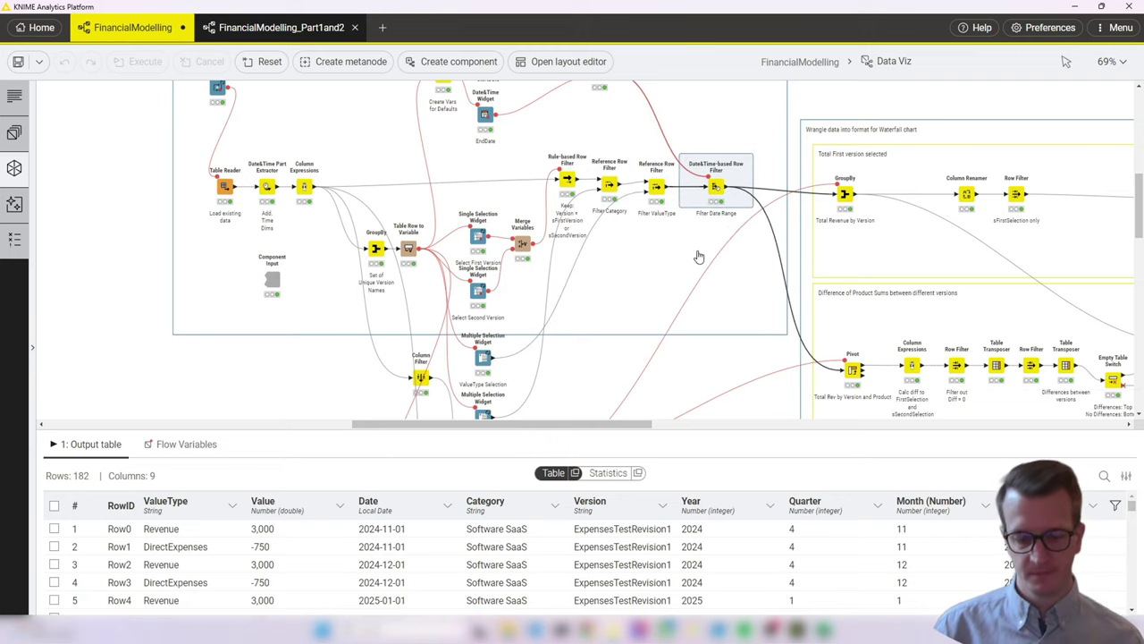
key(ctrl+shift+b)
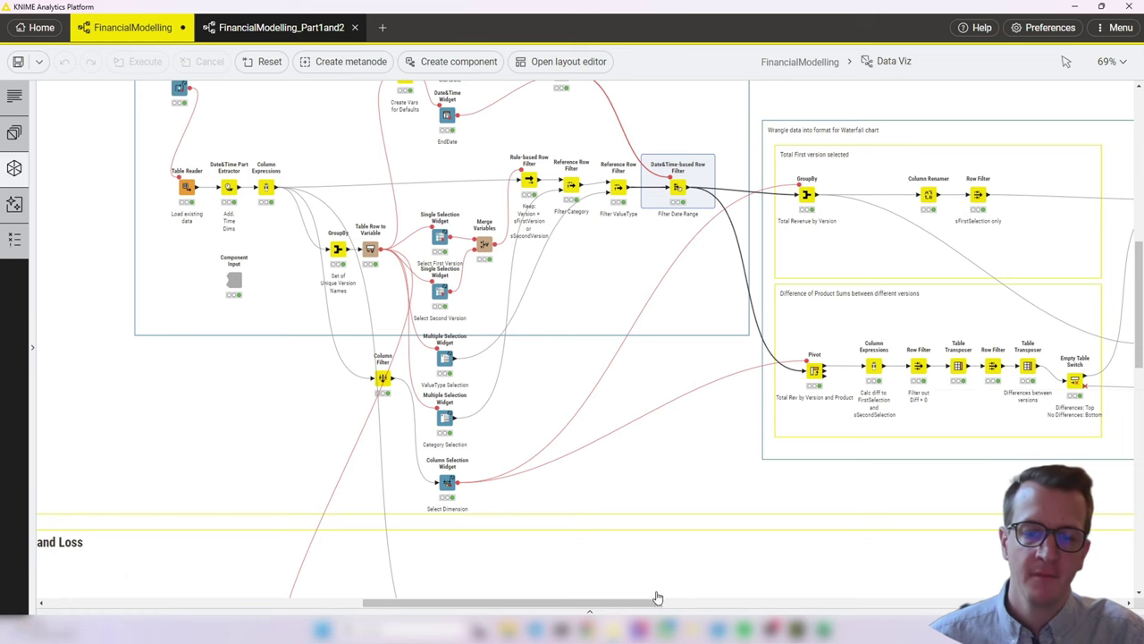
Step: Examine the Total First version selected branch and show the output of its sFirstSelection only Row Filter
drag(642, 604, 761, 590)
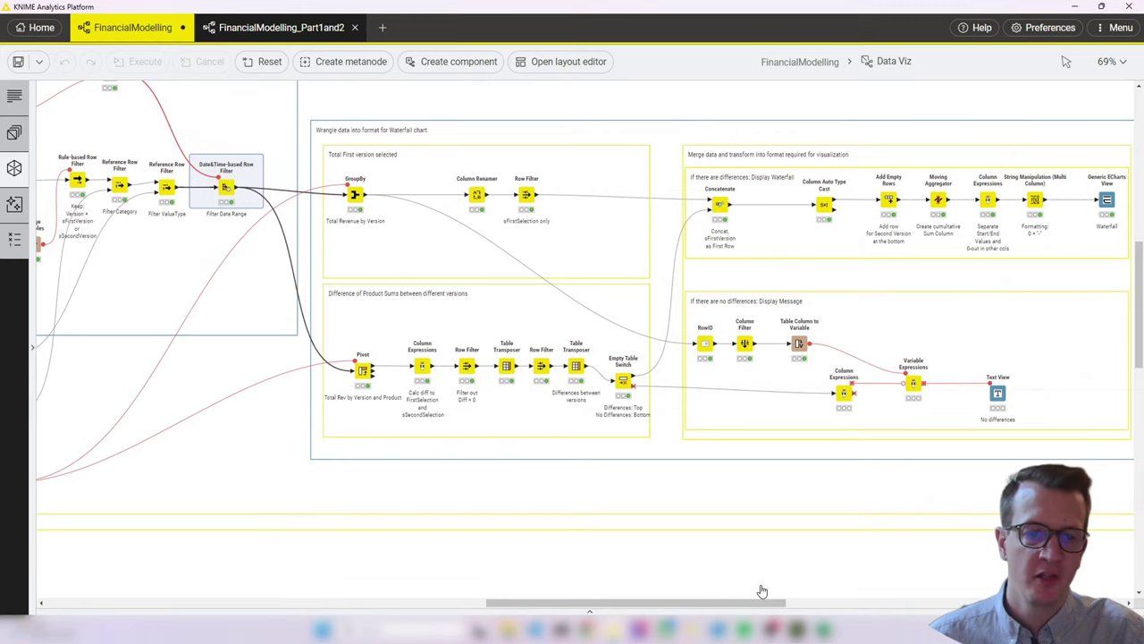
click(355, 194)
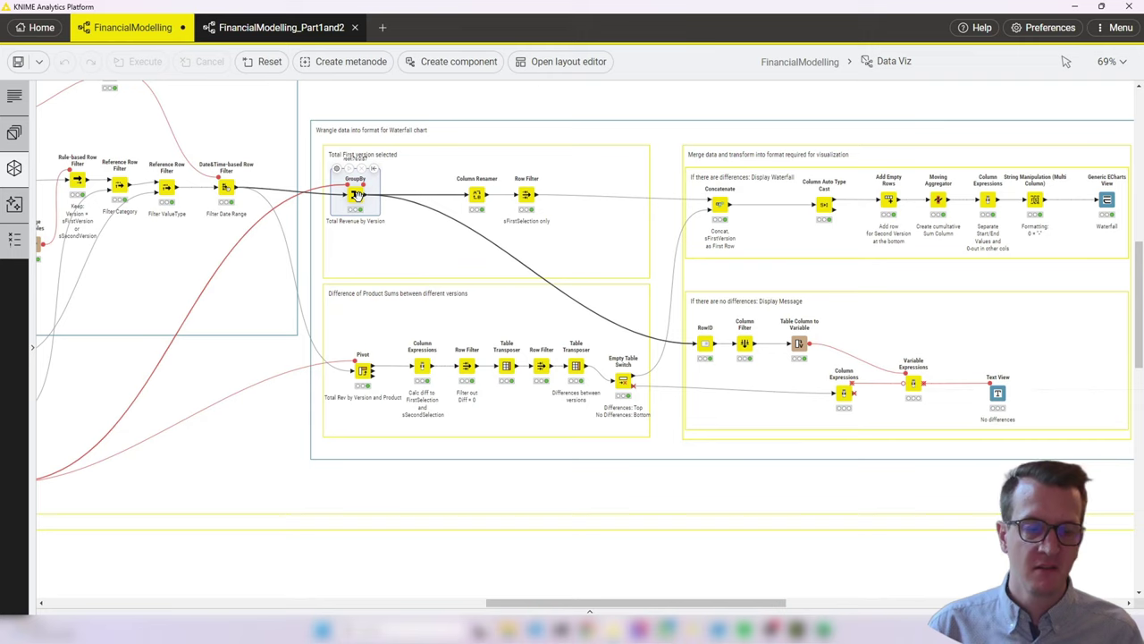
click(526, 195)
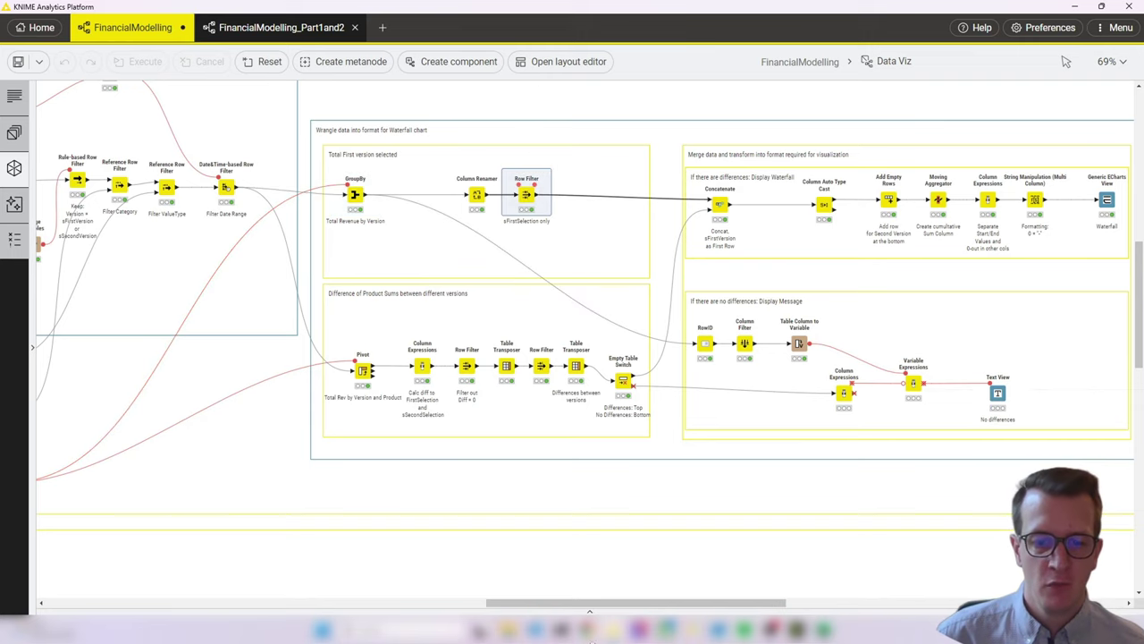
click(589, 612)
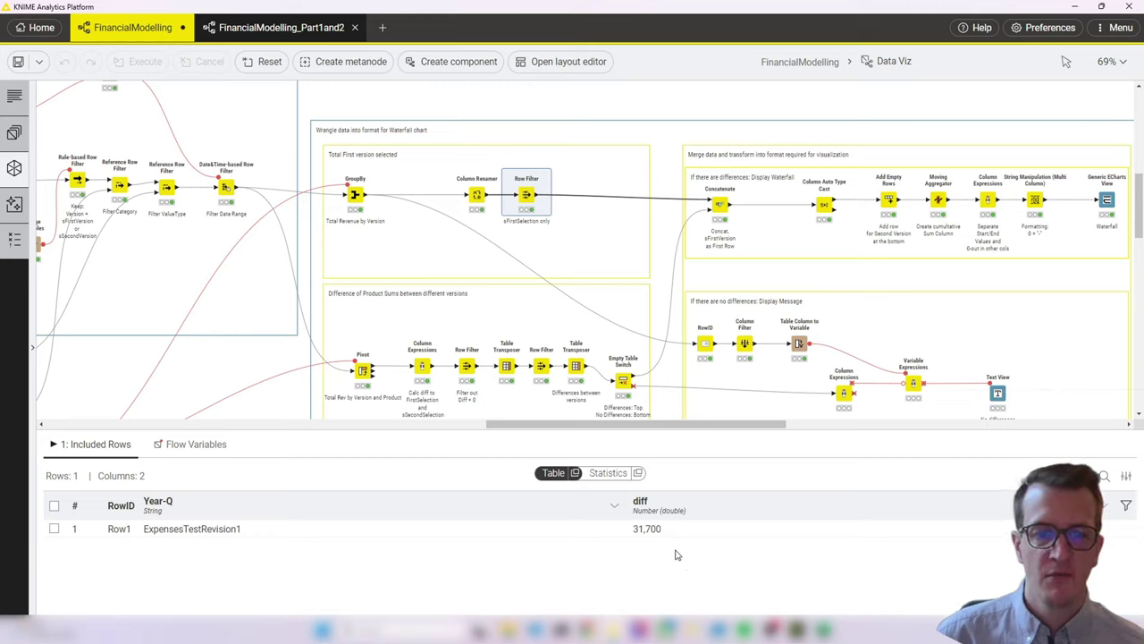
Step: Inspect the Pivot, Column Expressions, Row Filter and final Table Transposer outputs in the branch that calculates differences between versions
click(362, 371)
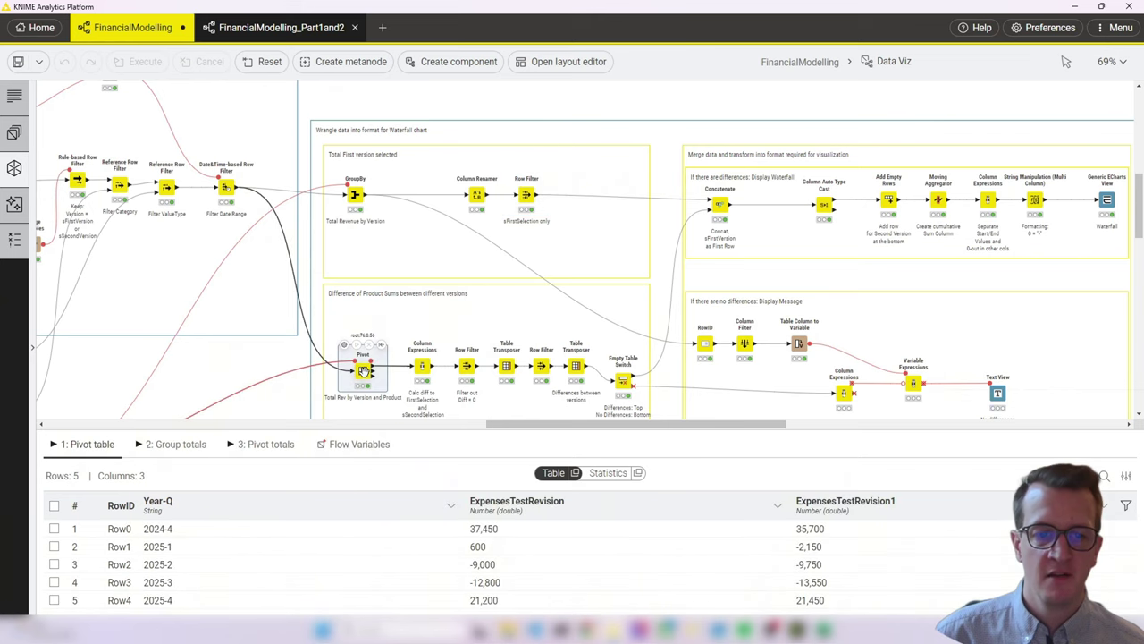
click(576, 367)
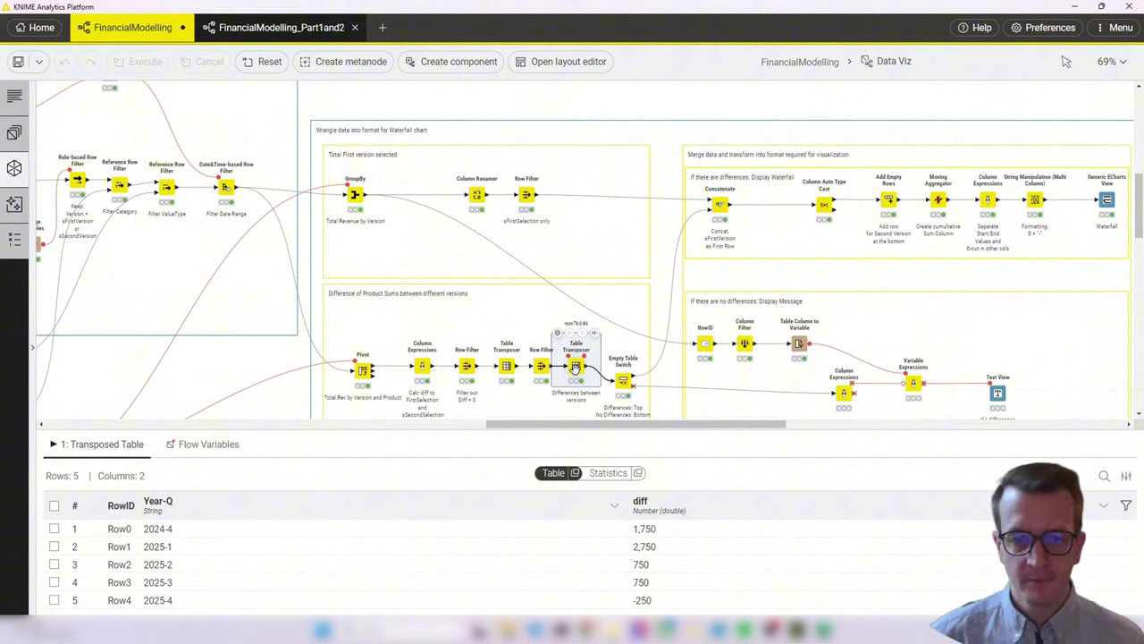
click(467, 367)
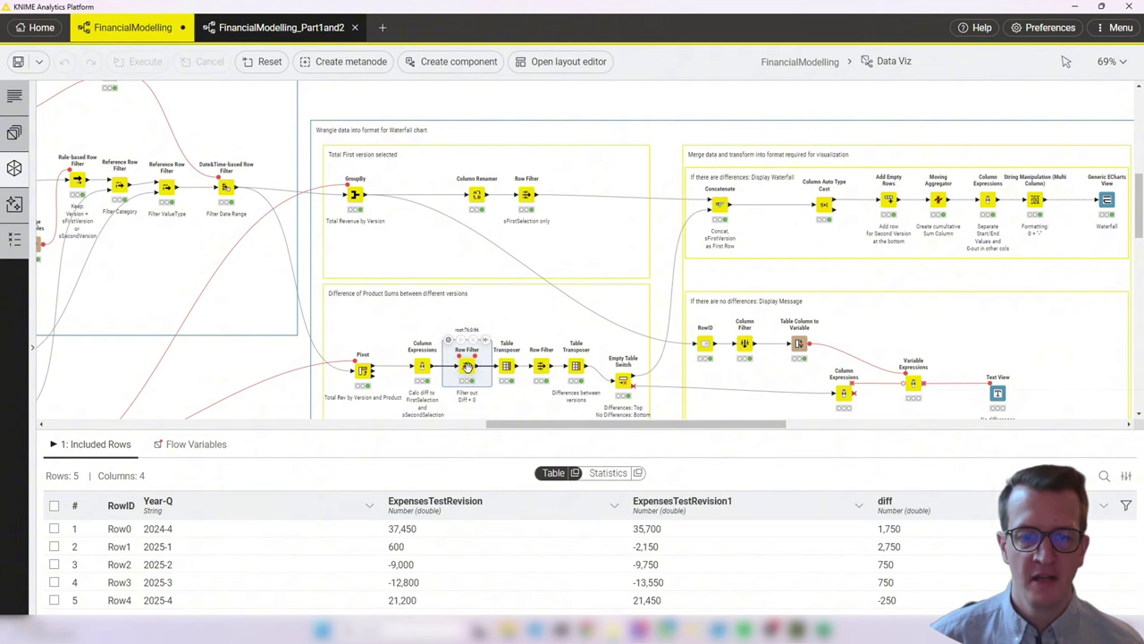
click(421, 366)
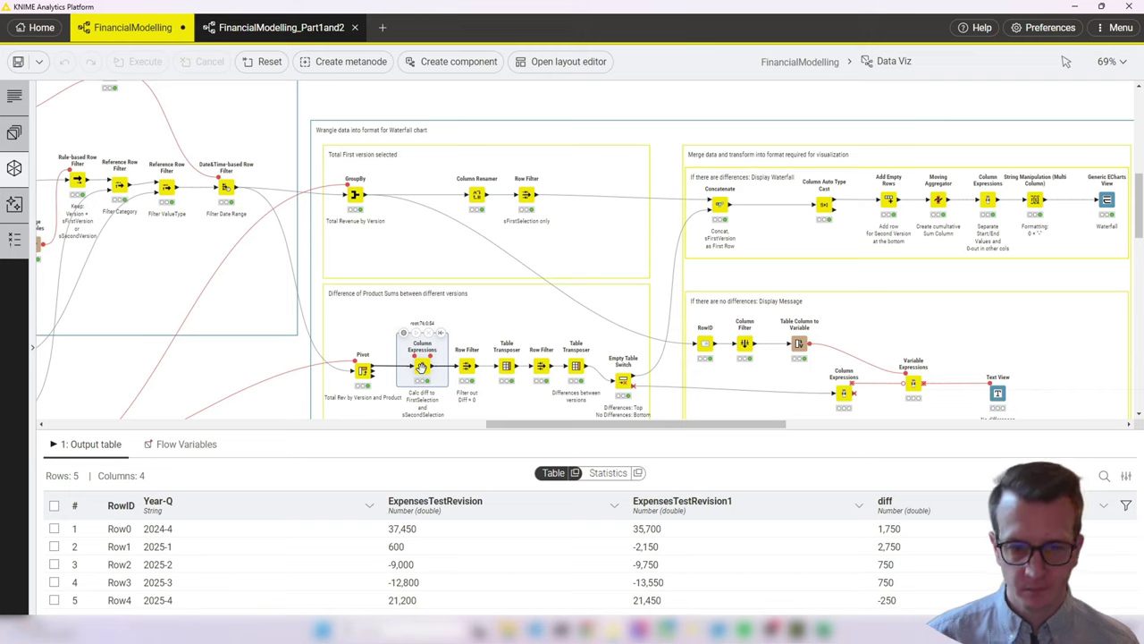
click(466, 367)
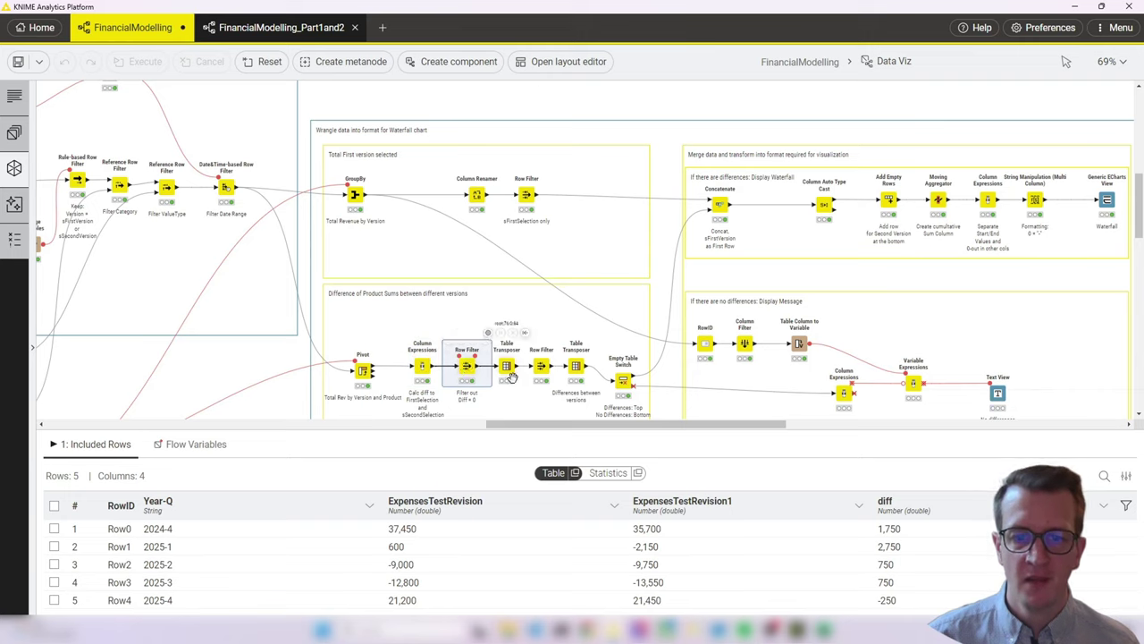
scroll(601, 339, down, 2)
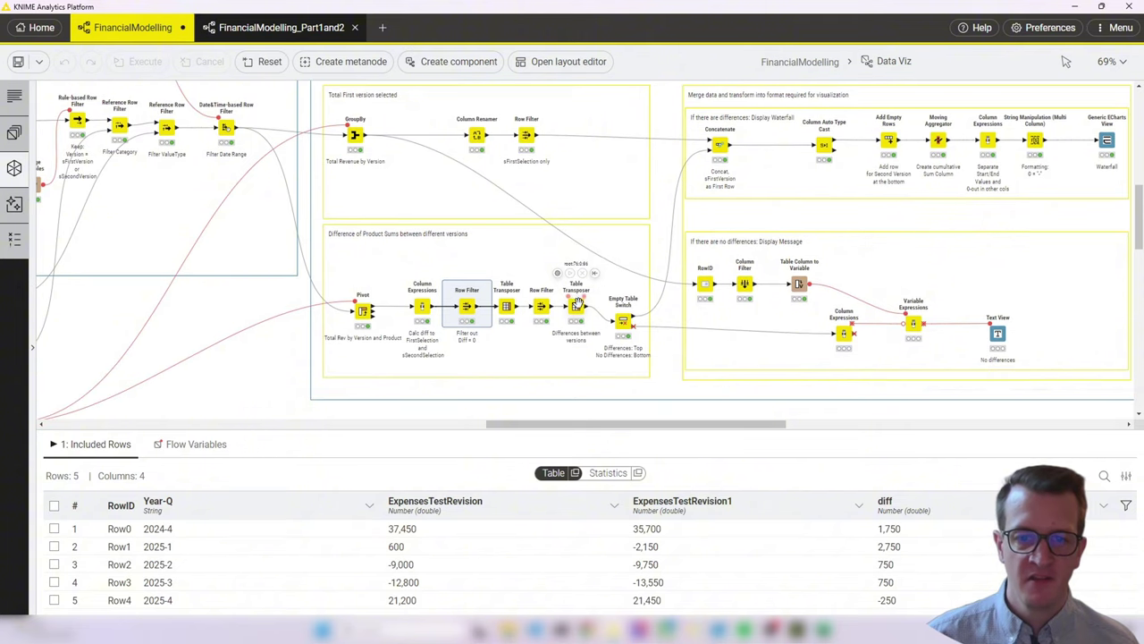
click(577, 307)
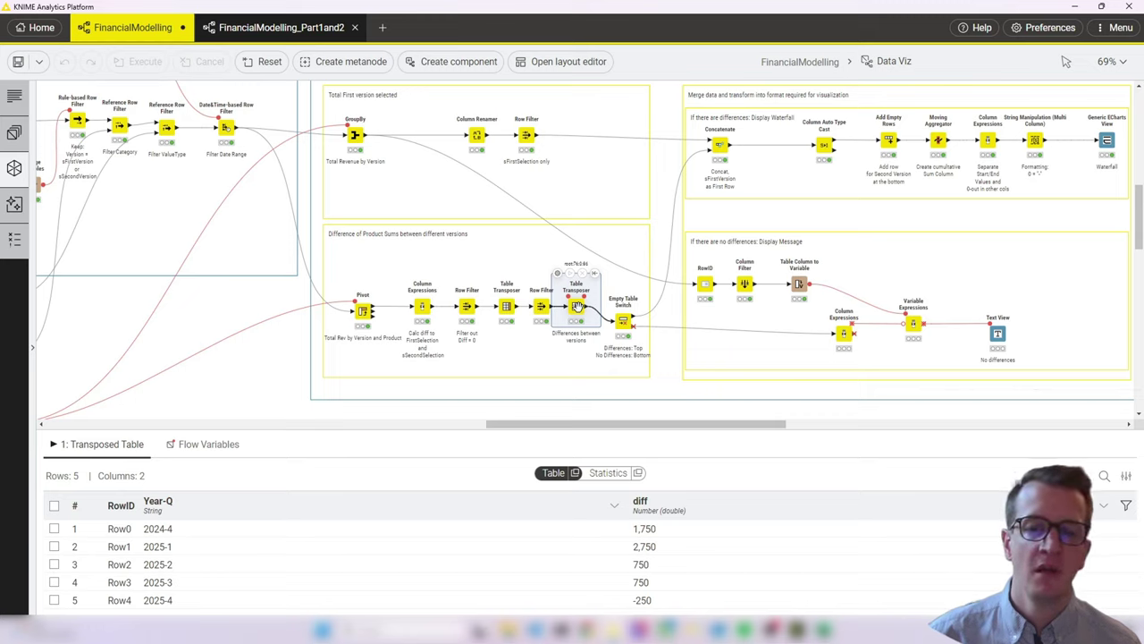
Step: Inspect the Empty Table Switch output and the Text View of the no-differences message branch
click(624, 326)
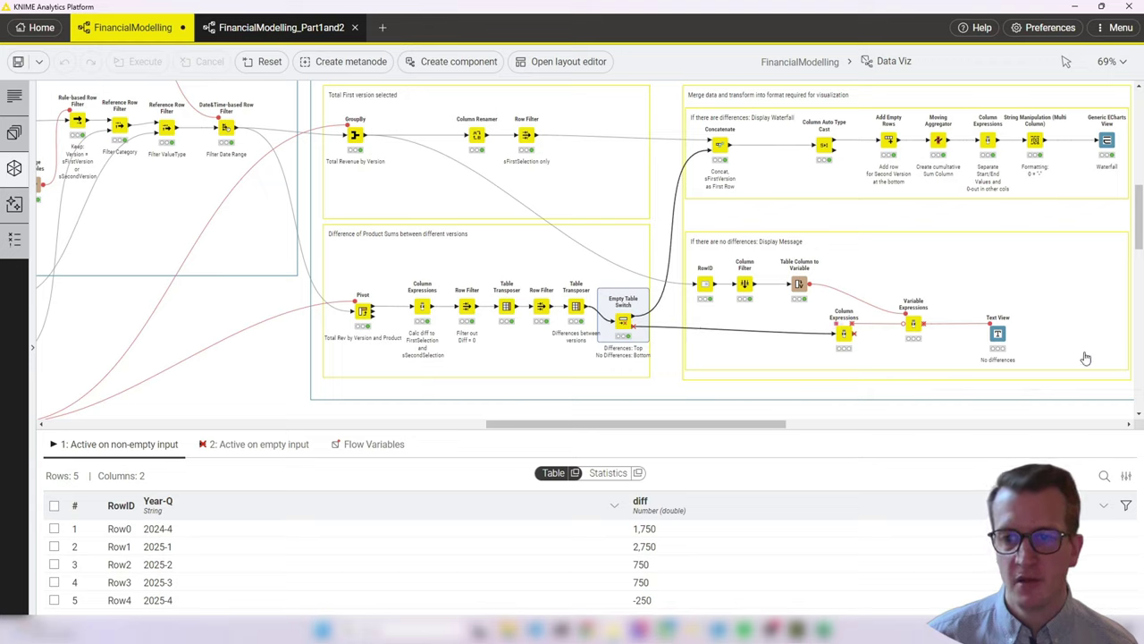
mouse_move(1005, 337)
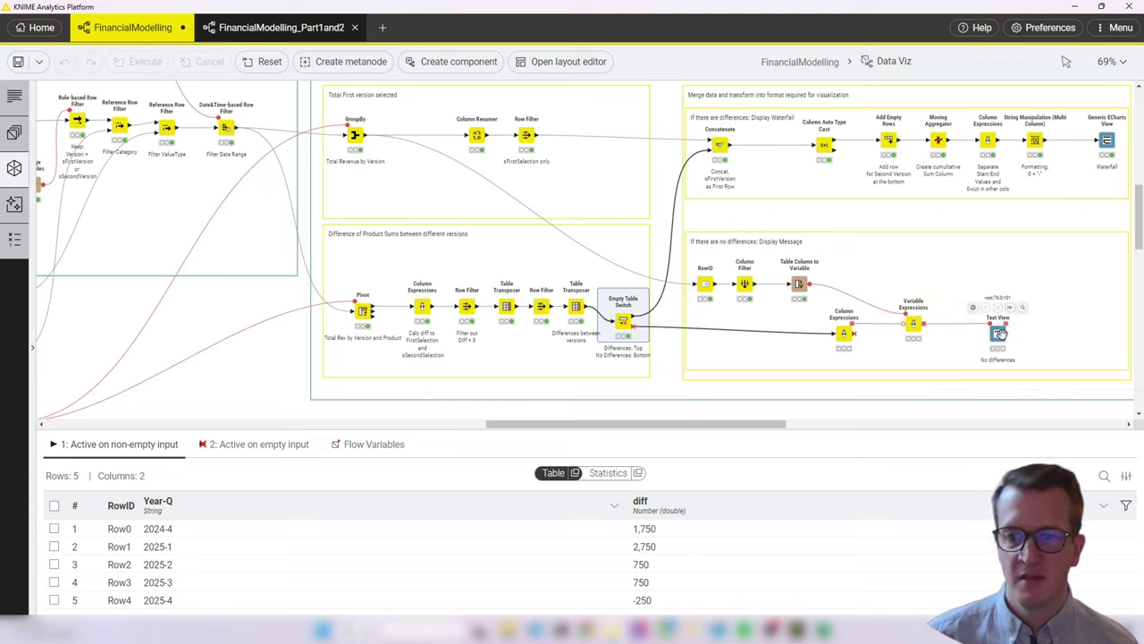
click(998, 333)
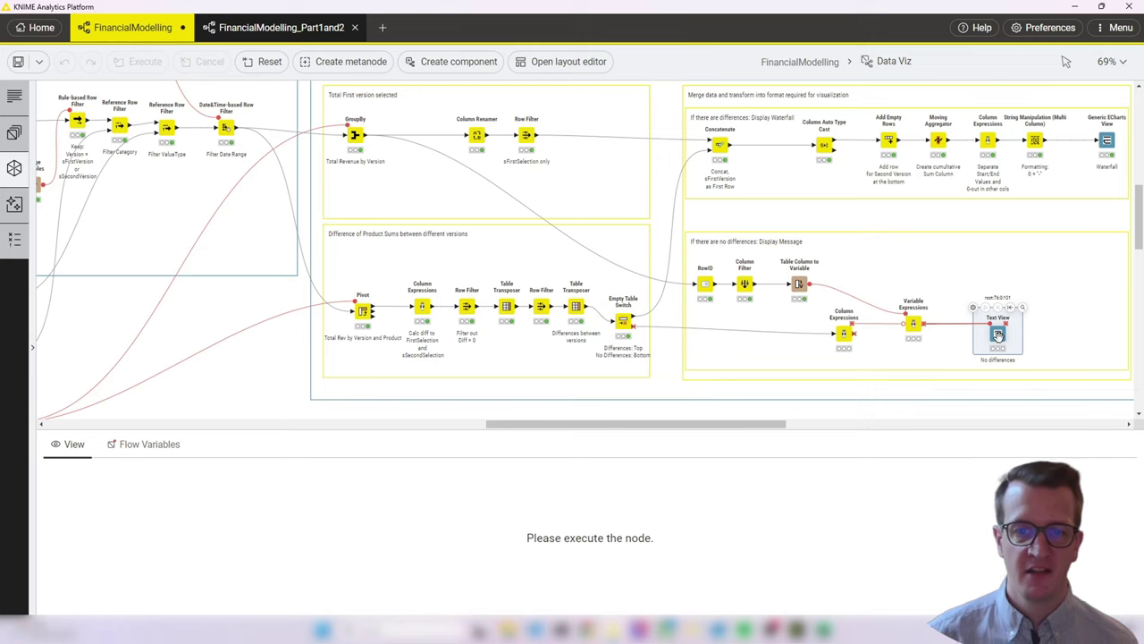
click(623, 320)
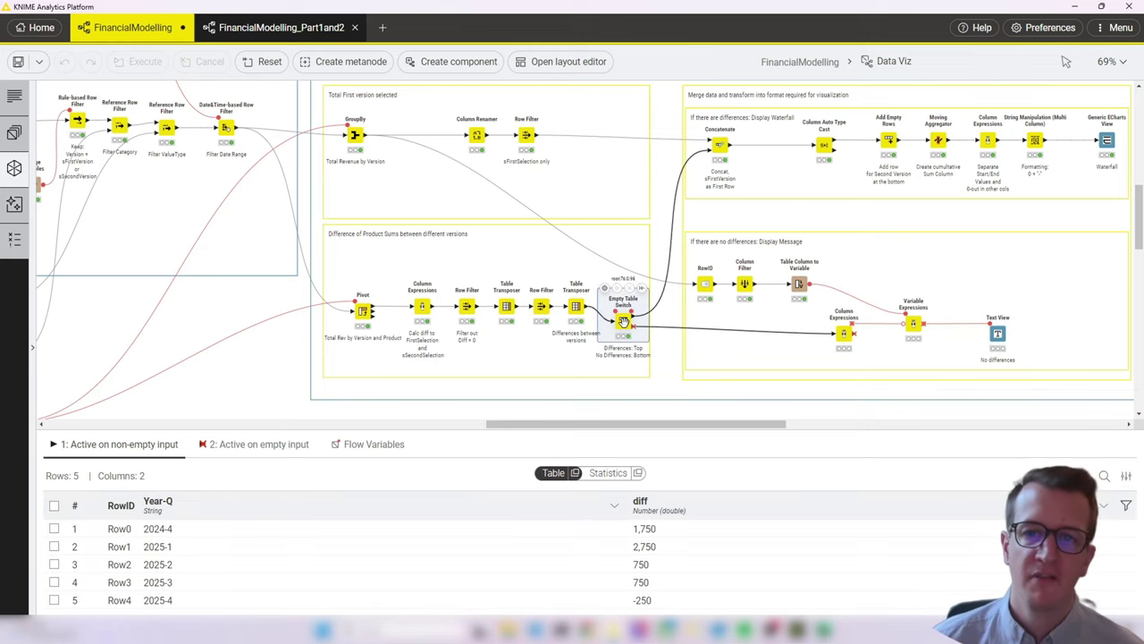
Step: Review all rows of the Concatenate node's output, which combines the first version total with the differences
scroll(743, 274, up, 1)
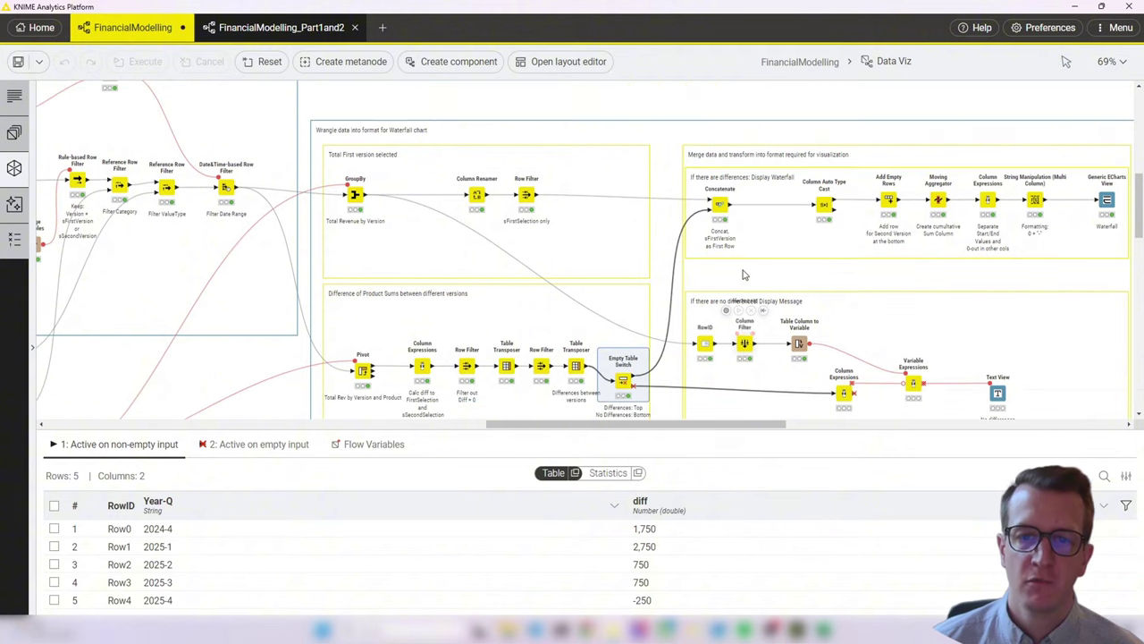
click(720, 198)
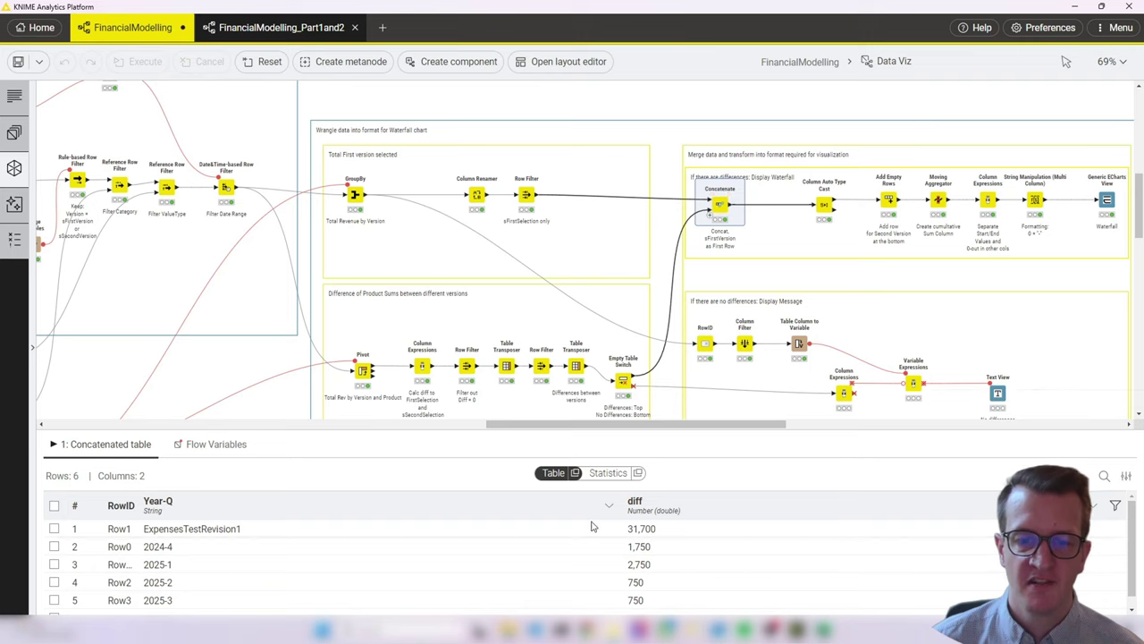
scroll(662, 545, down, 1)
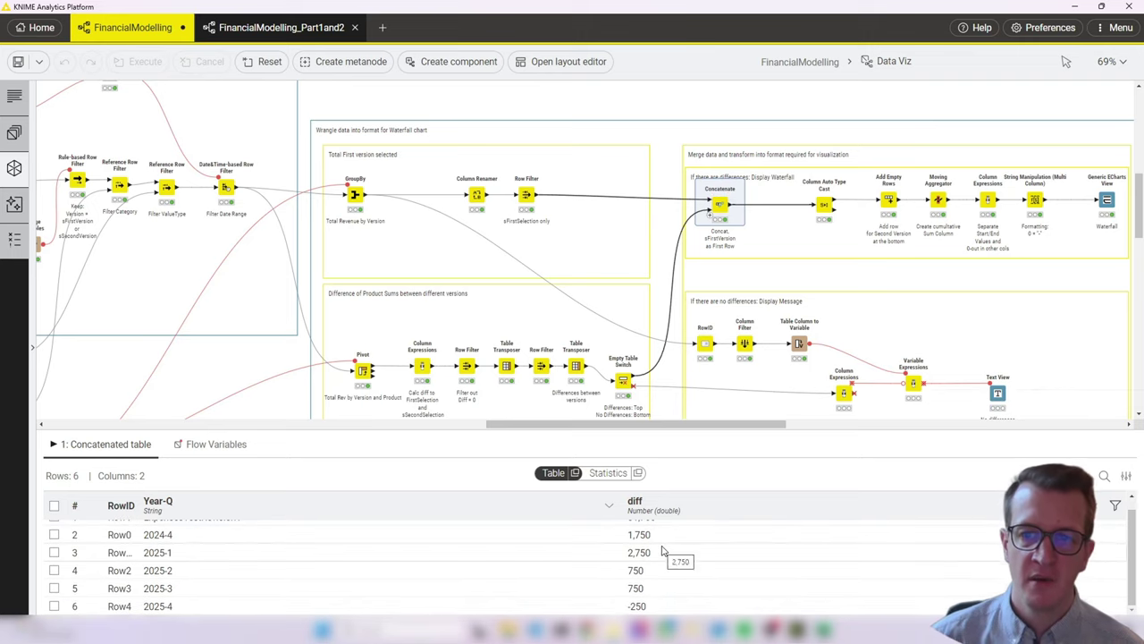
scroll(662, 550, up, 1)
Step: Inspect the Add Empty Rows output down to the row added for the second version
drag(760, 425, 813, 426)
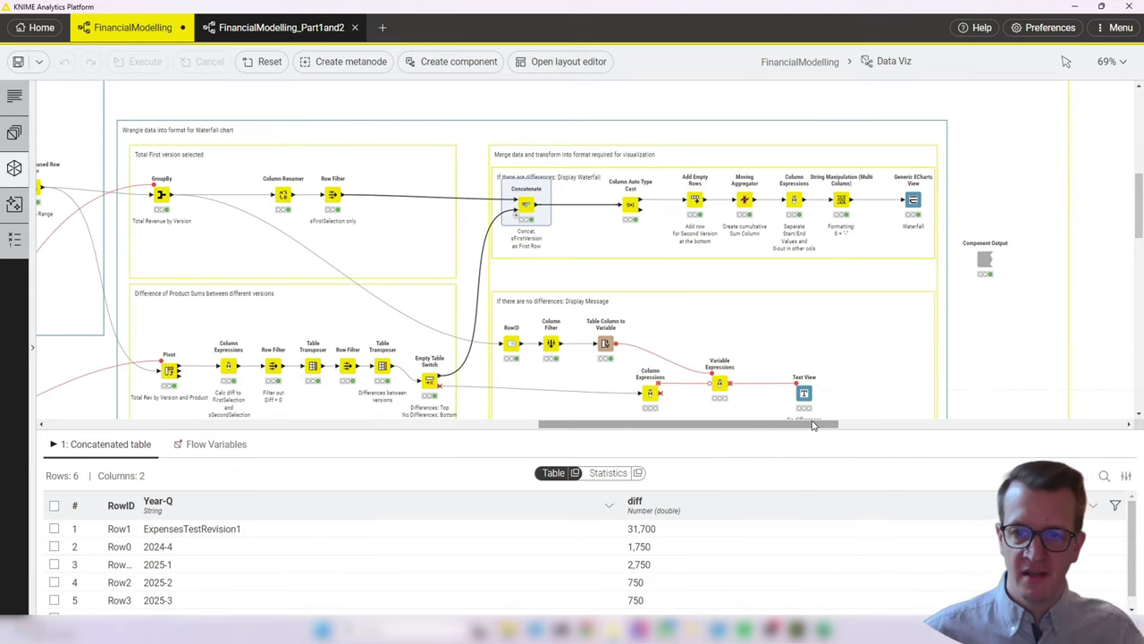
mouse_move(798, 394)
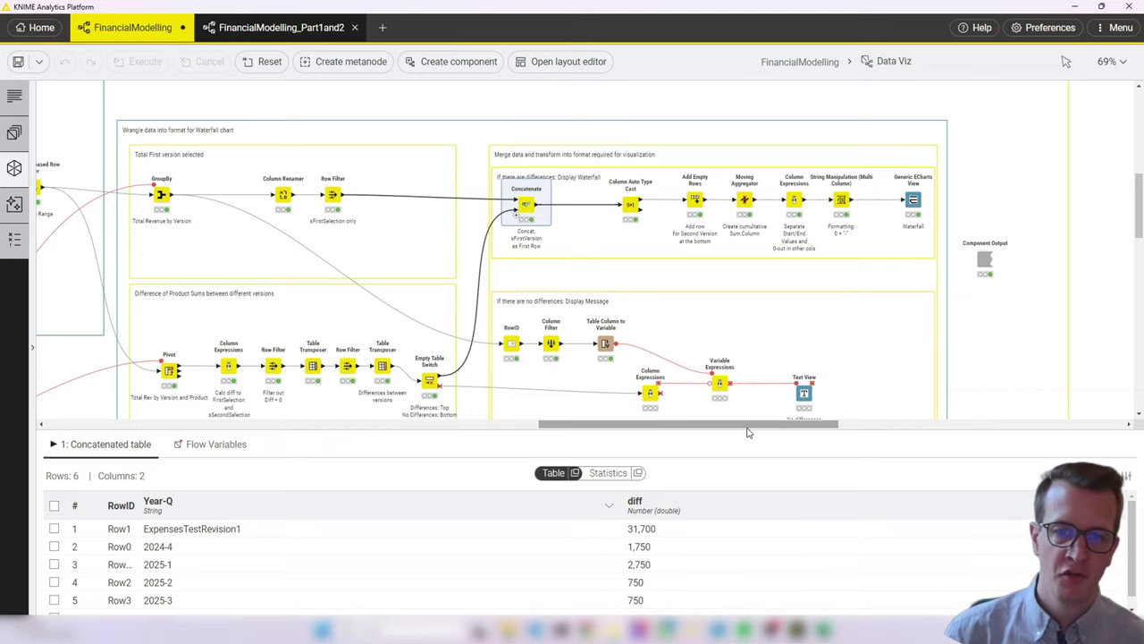
click(696, 200)
scroll(677, 551, down, 2)
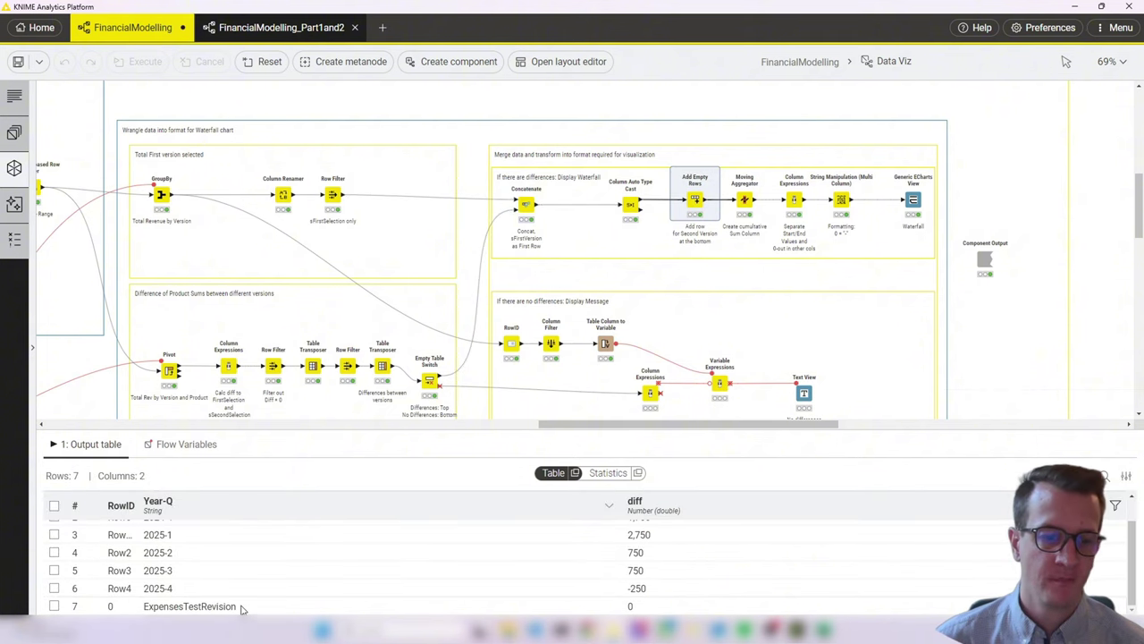
Step: Examine the cumulative Sum(diff) column in the Moving Aggregator's output from the first row to the last
click(747, 200)
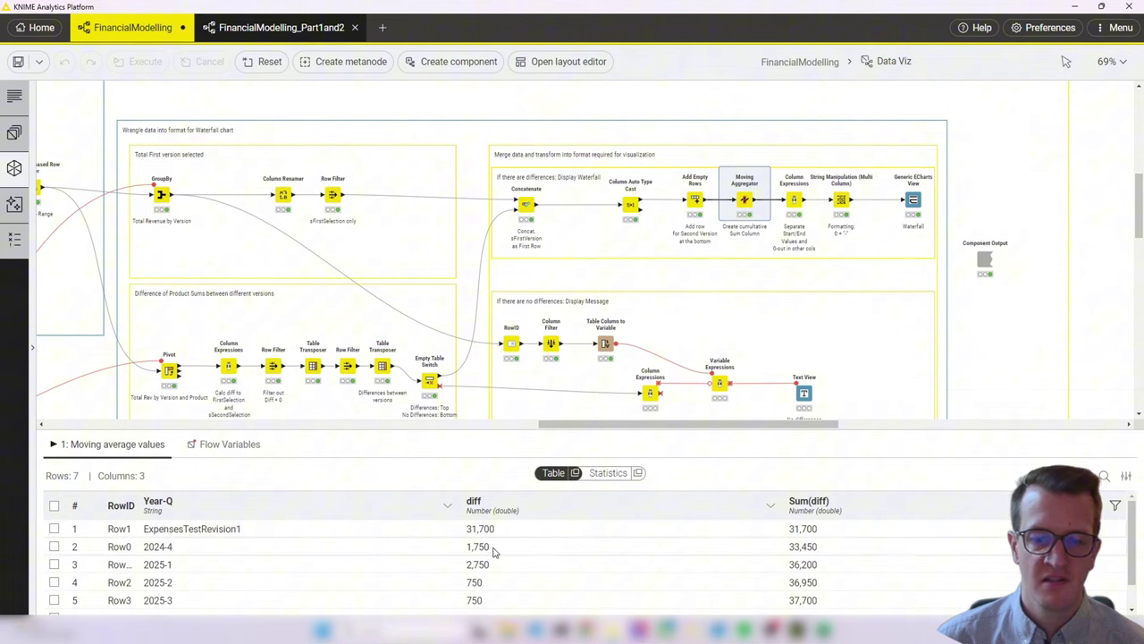
scroll(852, 553, down, 2)
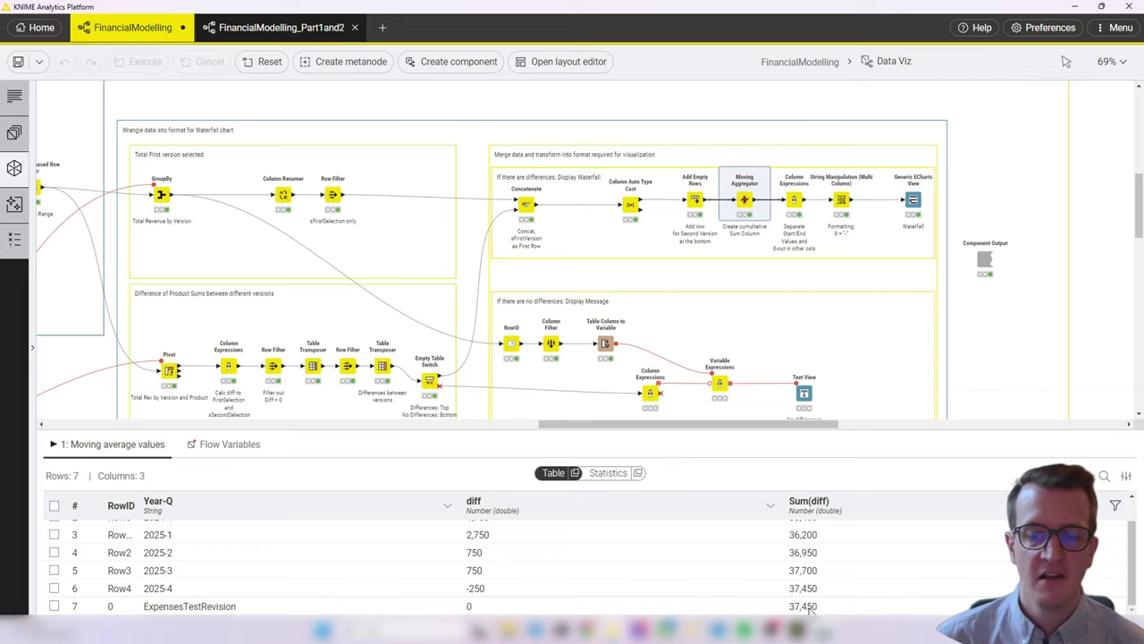
scroll(809, 608, up, 2)
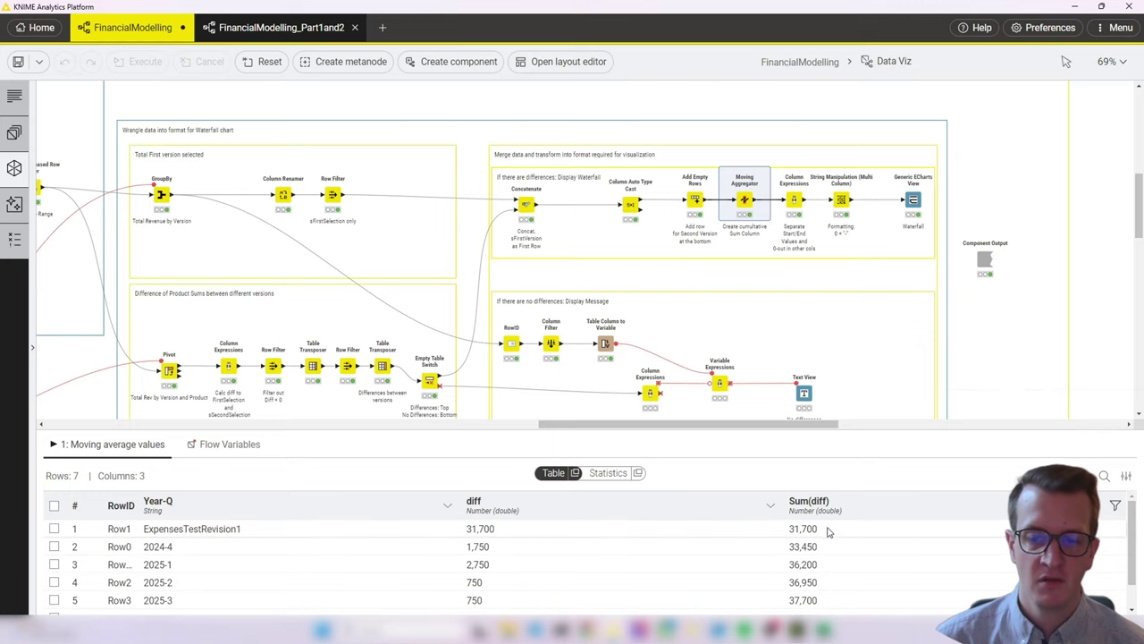
scroll(828, 536, down, 2)
Step: Inspect the startEndVals column in the output of the Column Expressions node following the Moving Aggregator
click(794, 200)
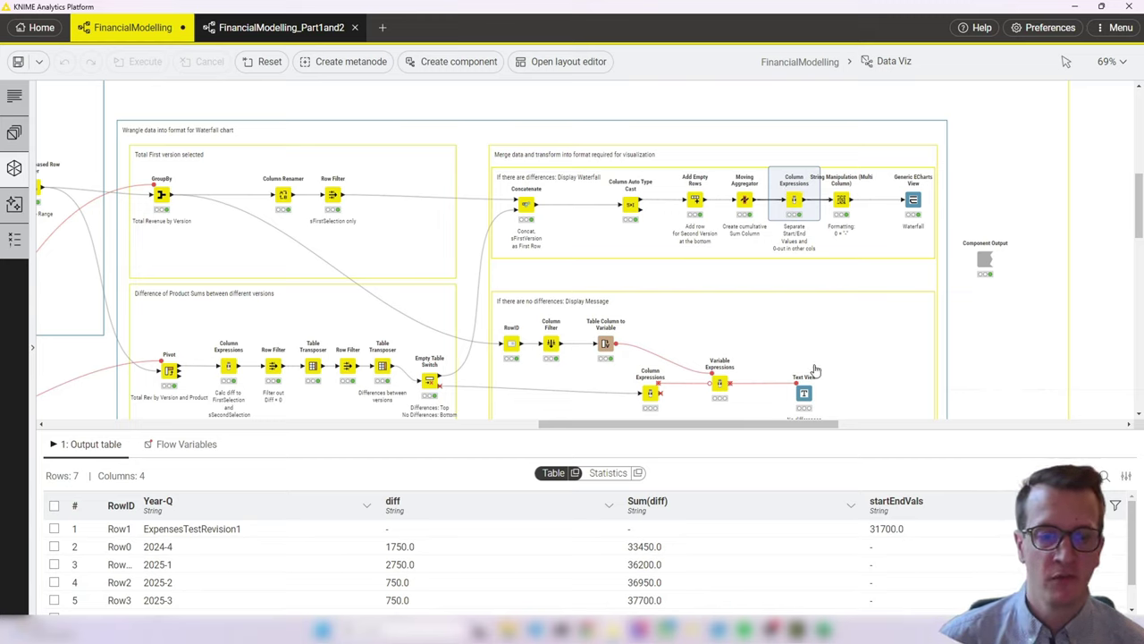
click(901, 509)
click(901, 509)
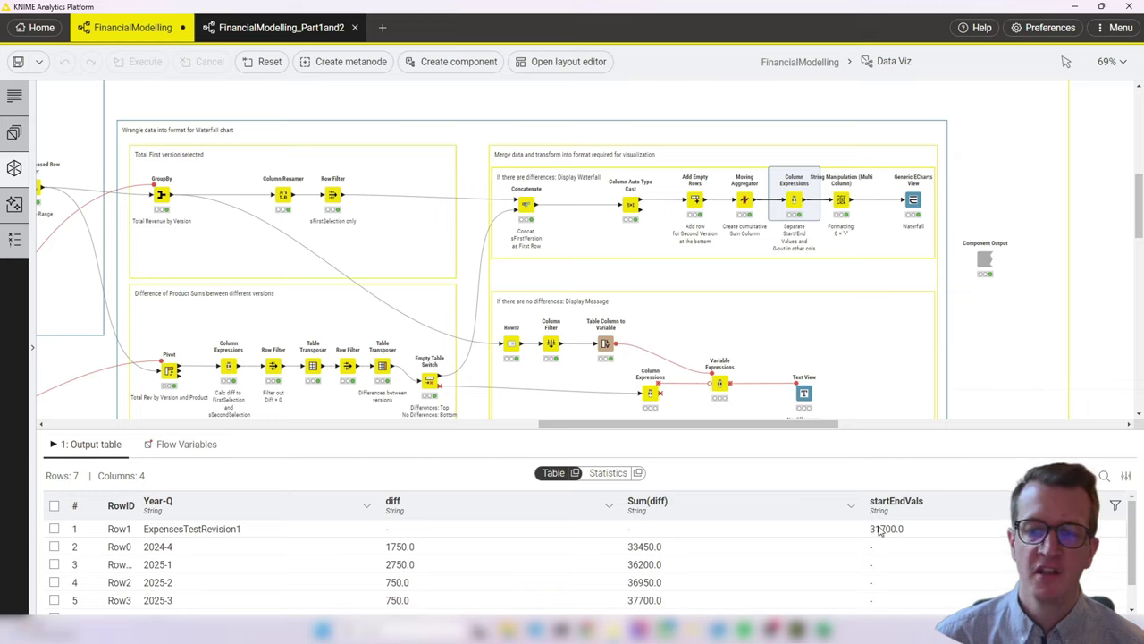
scroll(881, 531, down, 3)
click(903, 573)
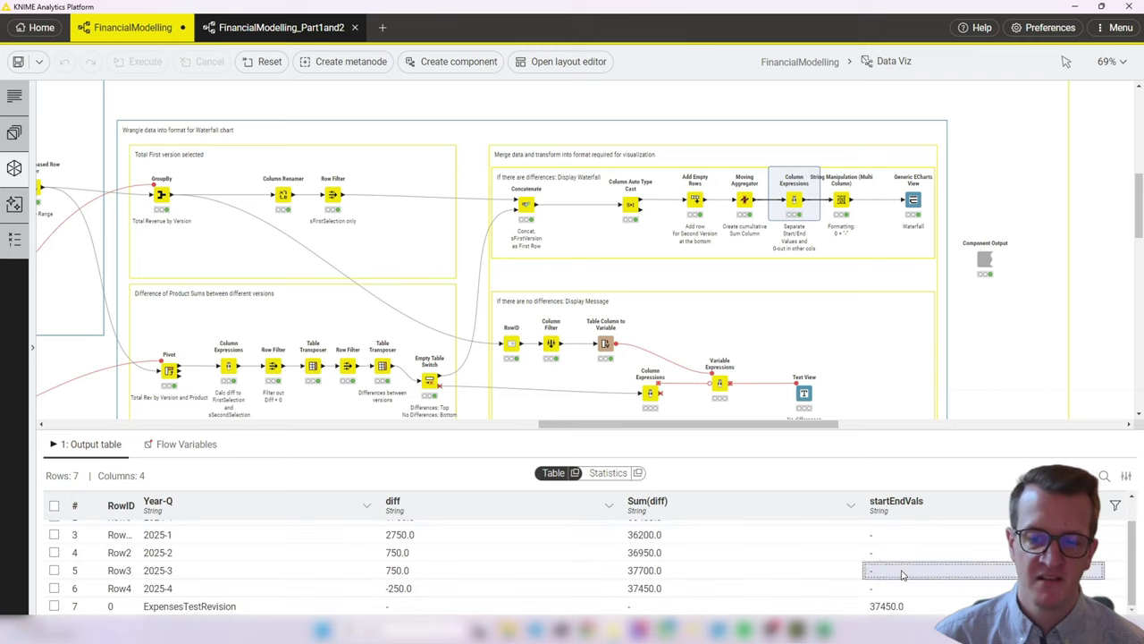
scroll(907, 570, up, 3)
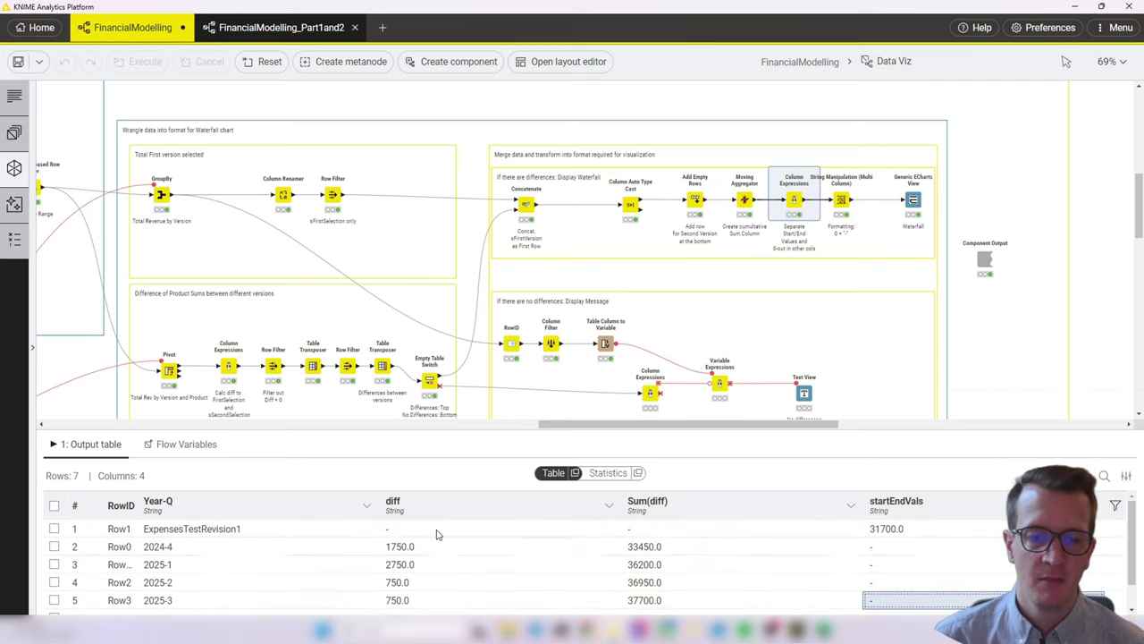
Step: Compare the diff and Sum(diff) values in the Column Expressions output for the version rows and the quarterly rows
click(436, 534)
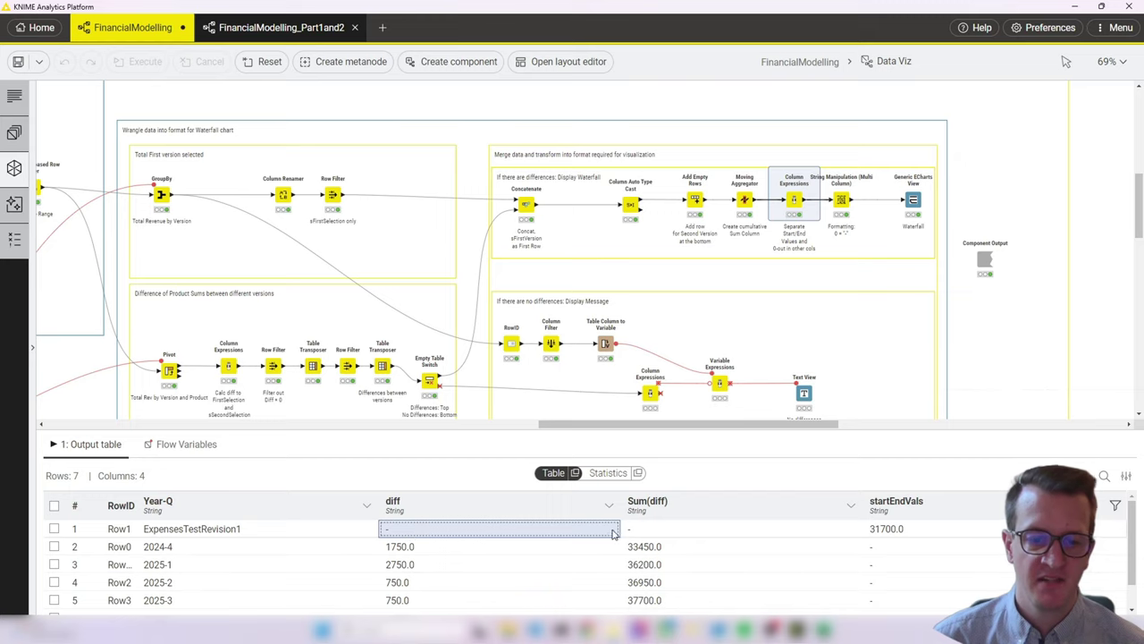
click(652, 531)
scroll(498, 534, down, 3)
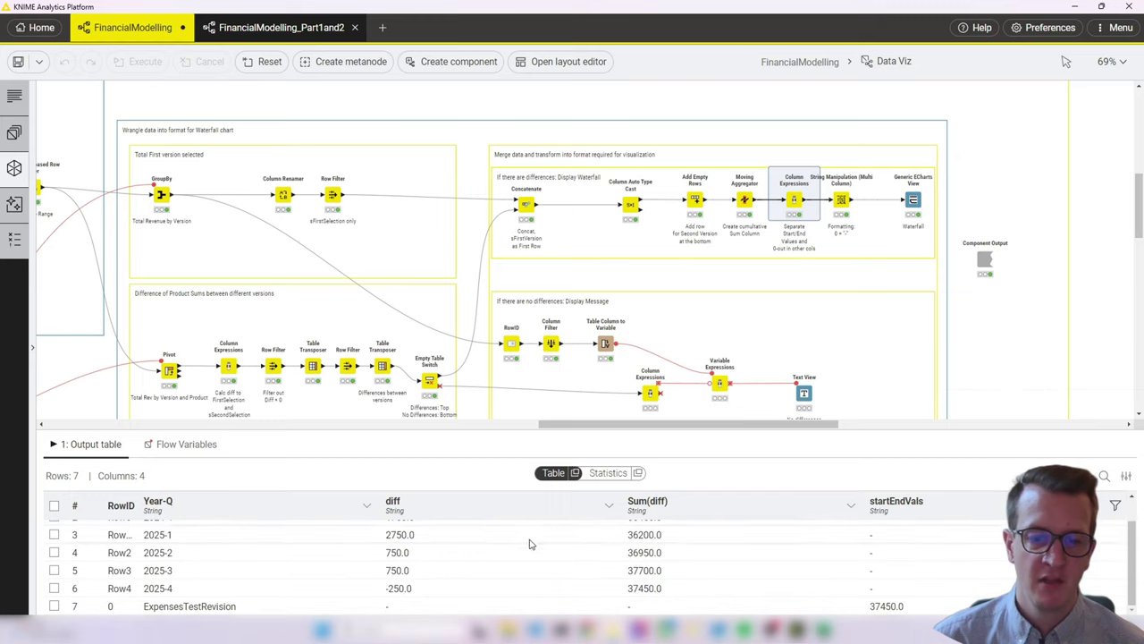
scroll(530, 543, up, 2)
click(666, 549)
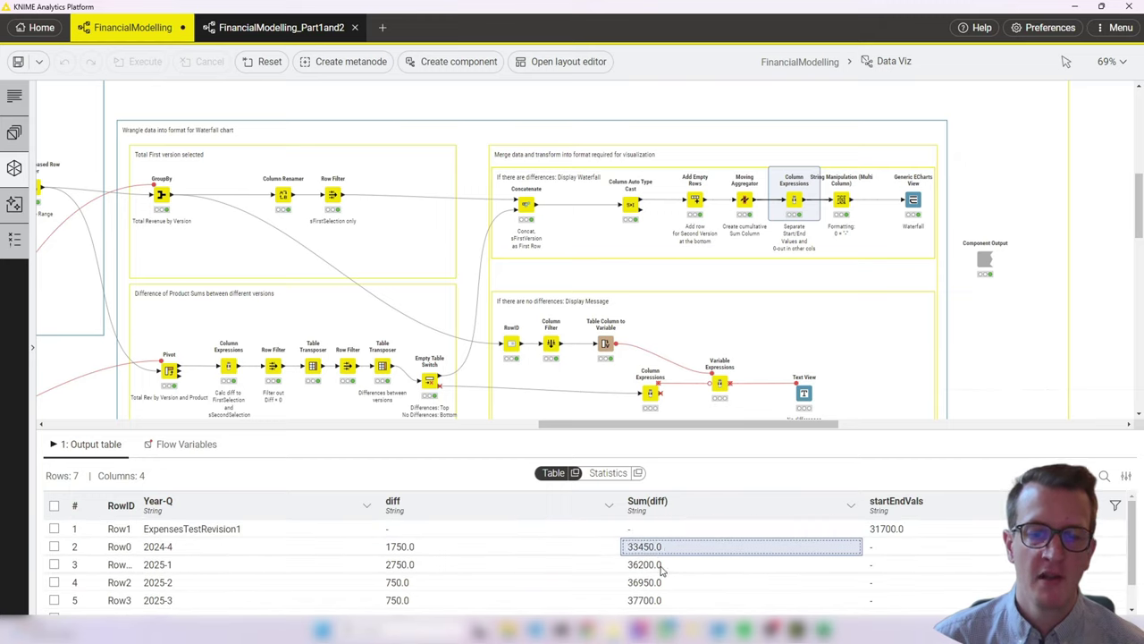
scroll(457, 557, down, 2)
scroll(429, 554, up, 2)
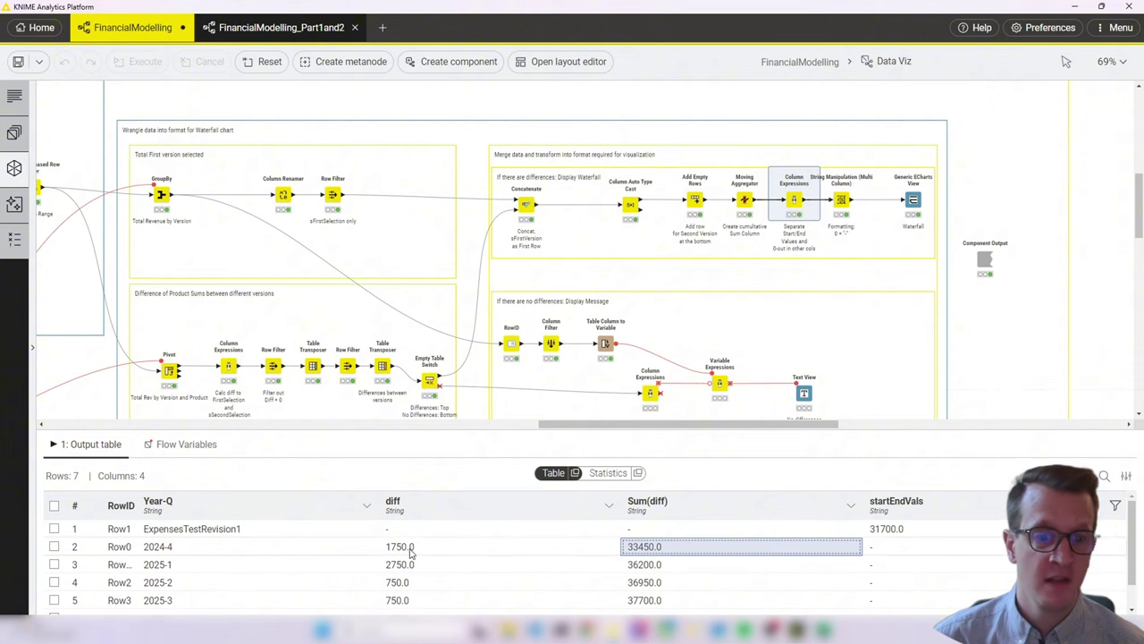
click(413, 548)
scroll(501, 564, down, 2)
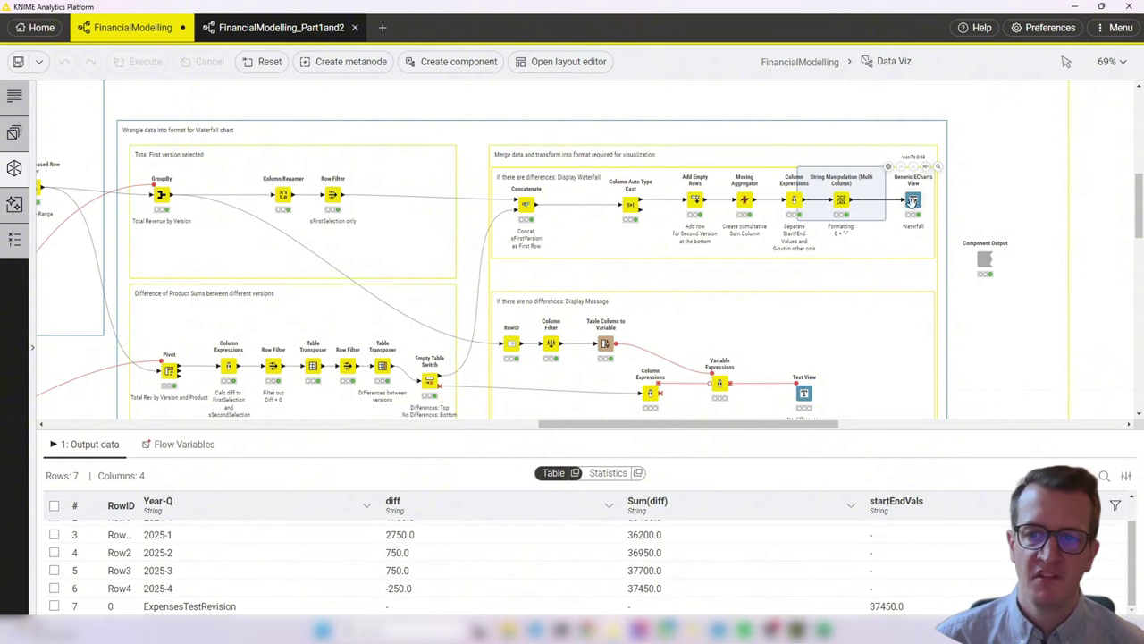
Step: Examine the waterfall script in the Generic ECharts View's configuration, from its input column variables to the placeholder and data series
click(912, 200)
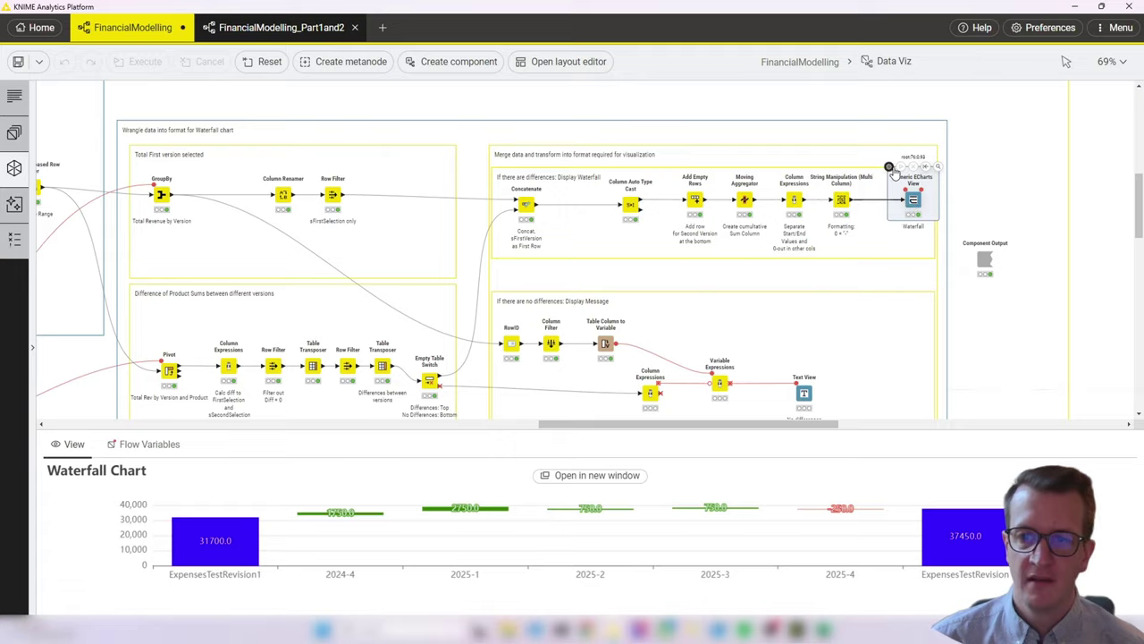
click(892, 166)
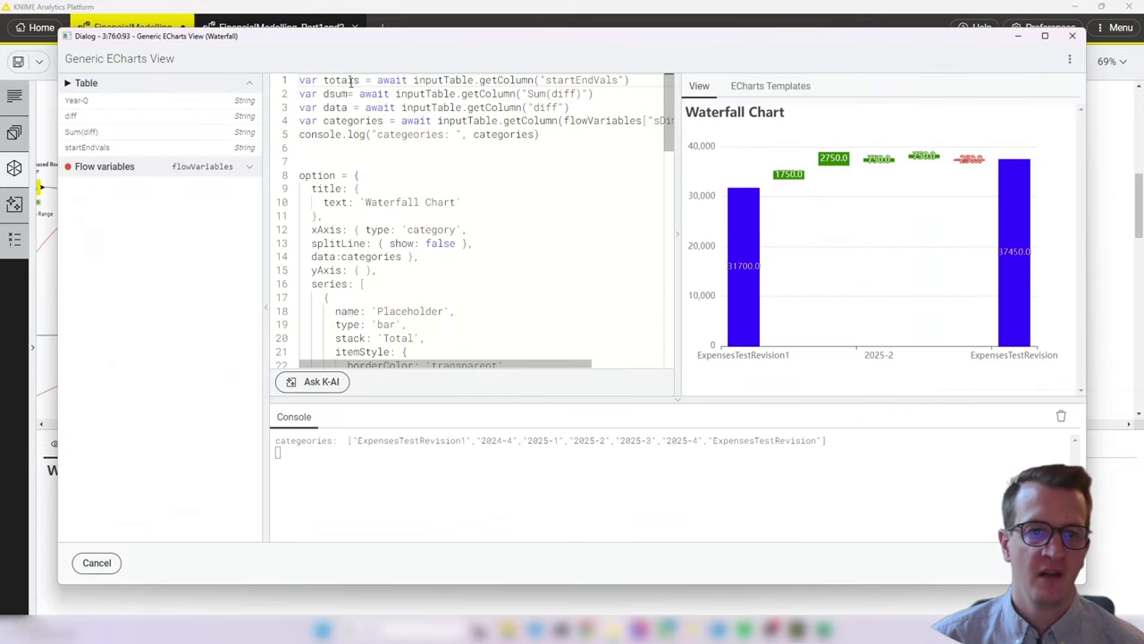
drag(301, 94, 456, 120)
click(391, 94)
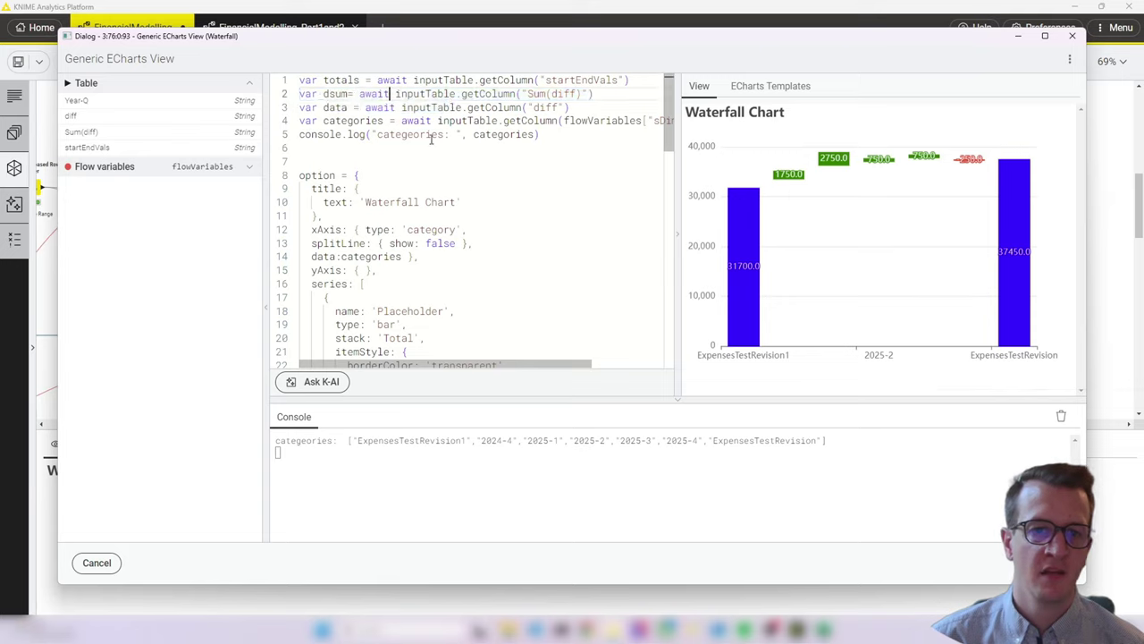
drag(665, 135, 664, 202)
drag(401, 253, 335, 253)
scroll(669, 214, down, 5)
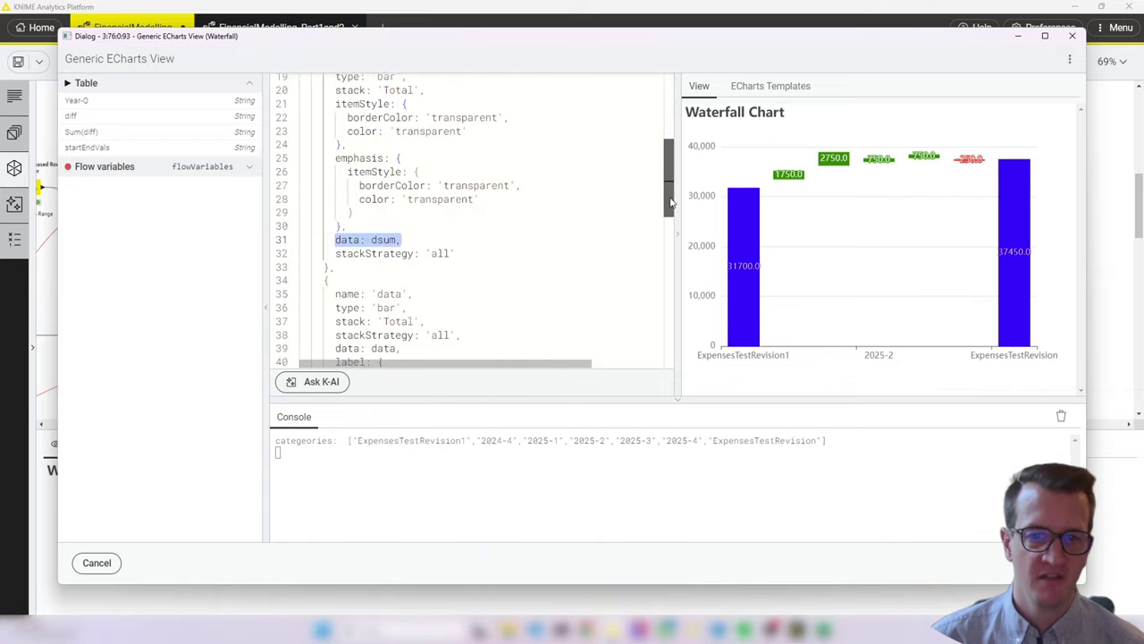
key(Escape)
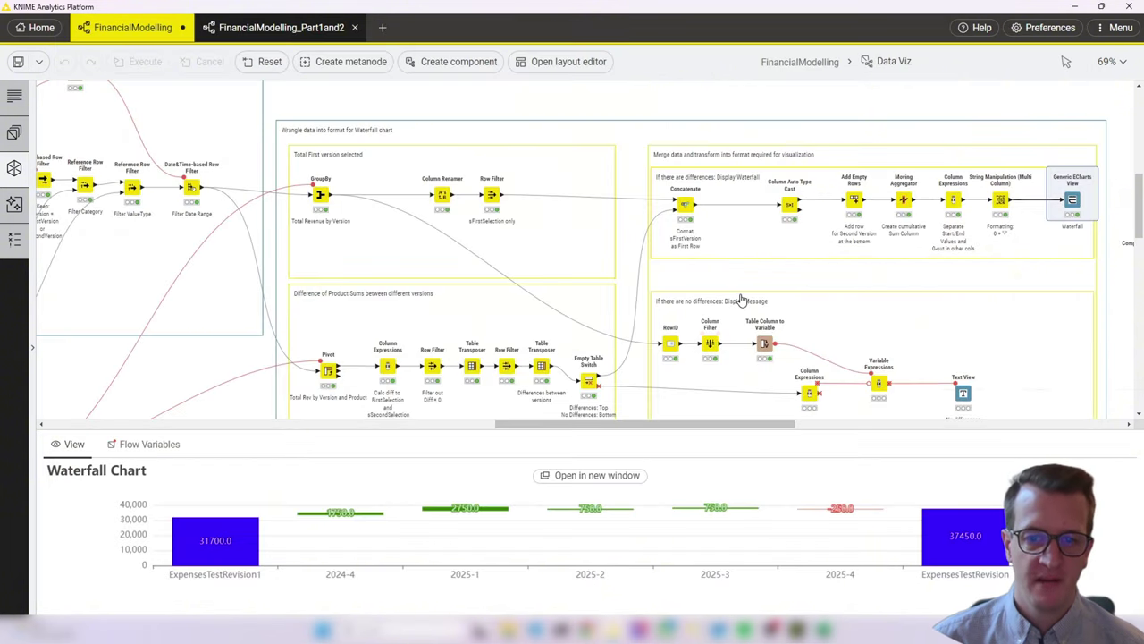
Step: Inspect the outputs of the Row Filter and the Single Selection Widget for the P+L version in the lower workflow section
scroll(741, 302, down, 3)
scroll(741, 301, down, 2)
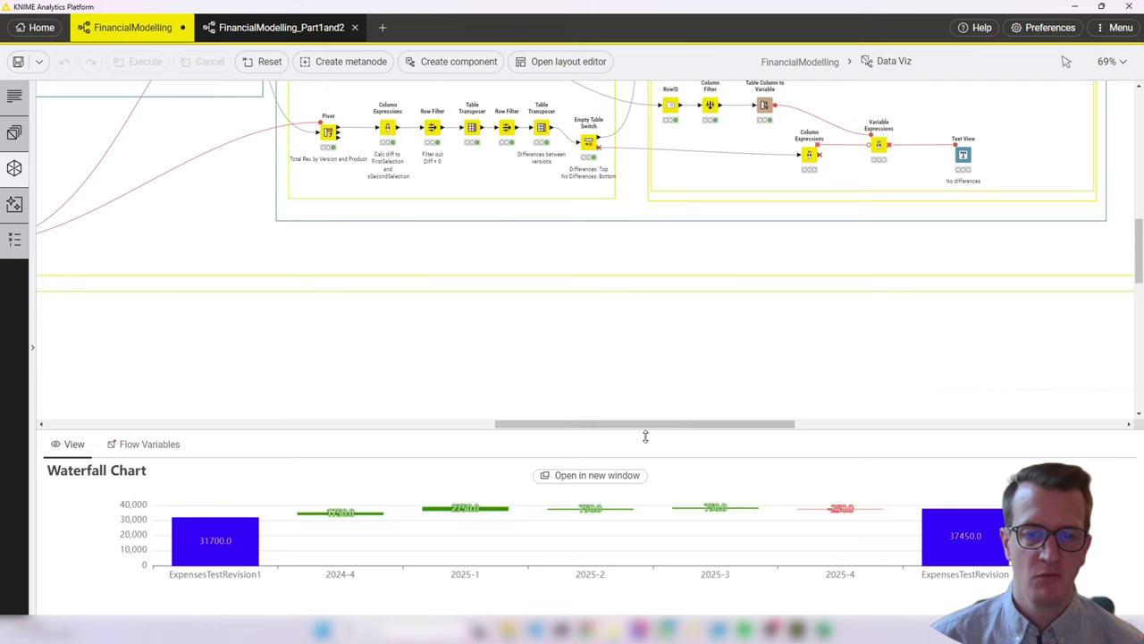
drag(645, 434, 718, 611)
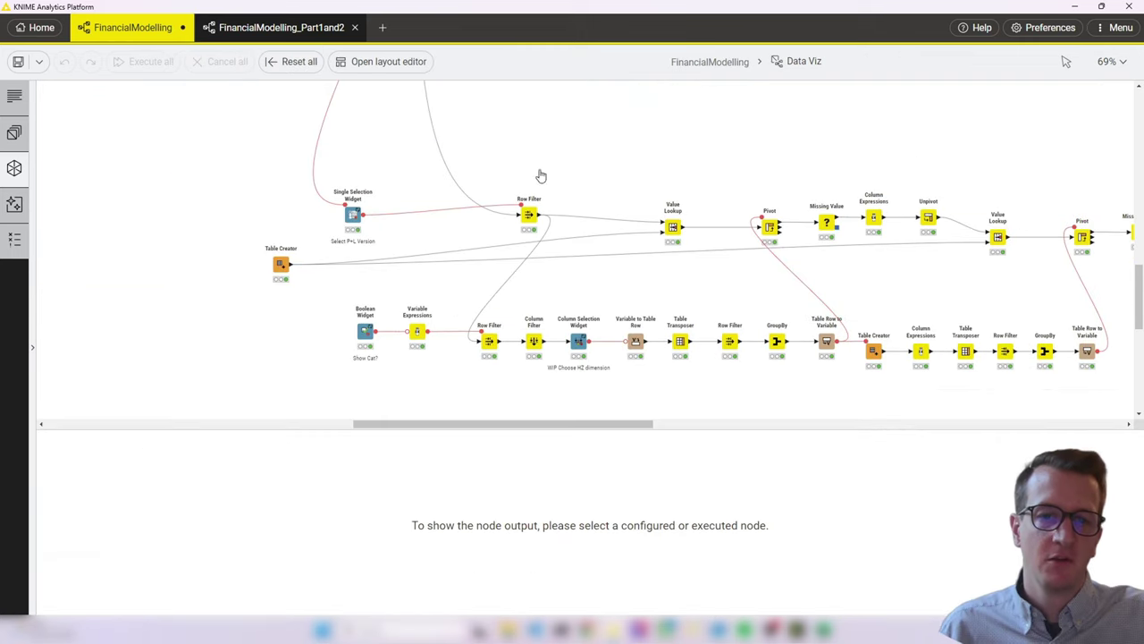
click(529, 216)
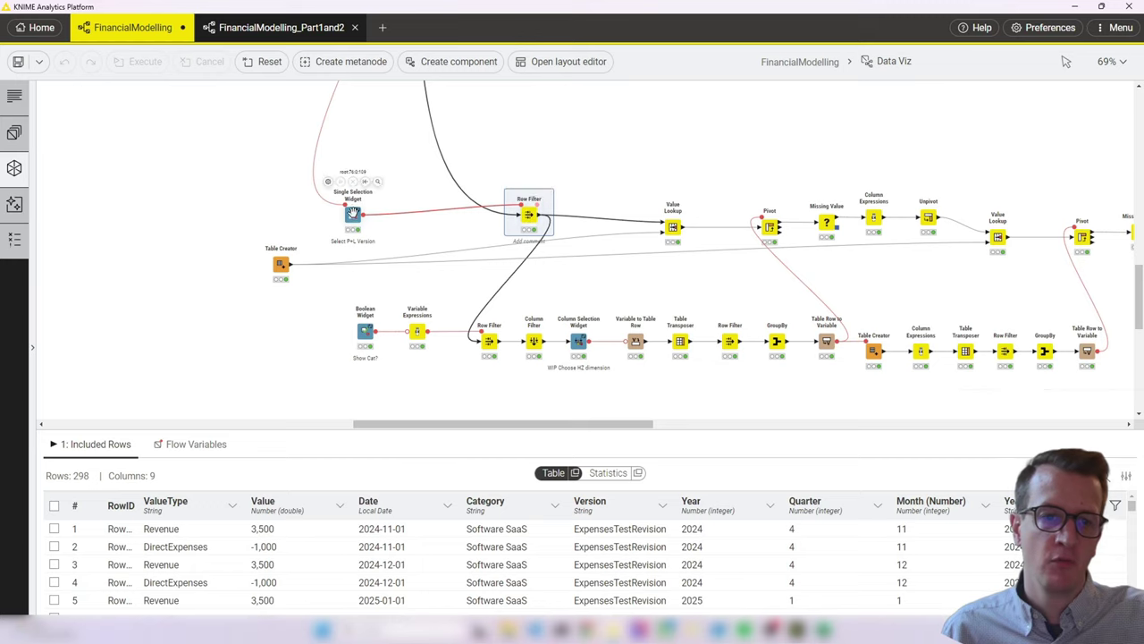
click(353, 213)
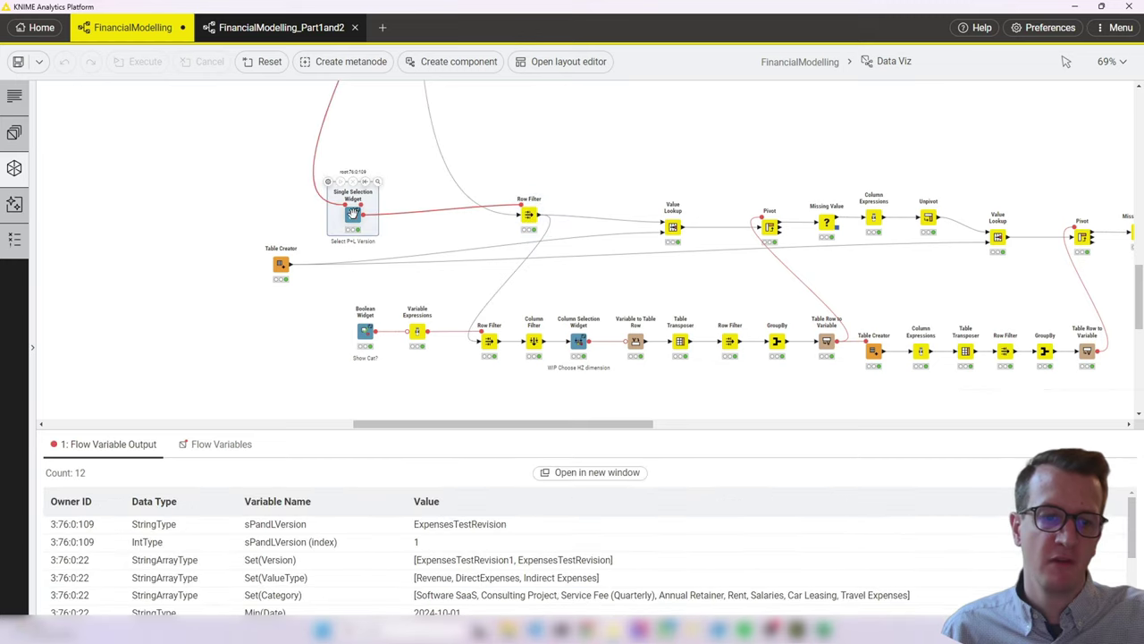
click(529, 216)
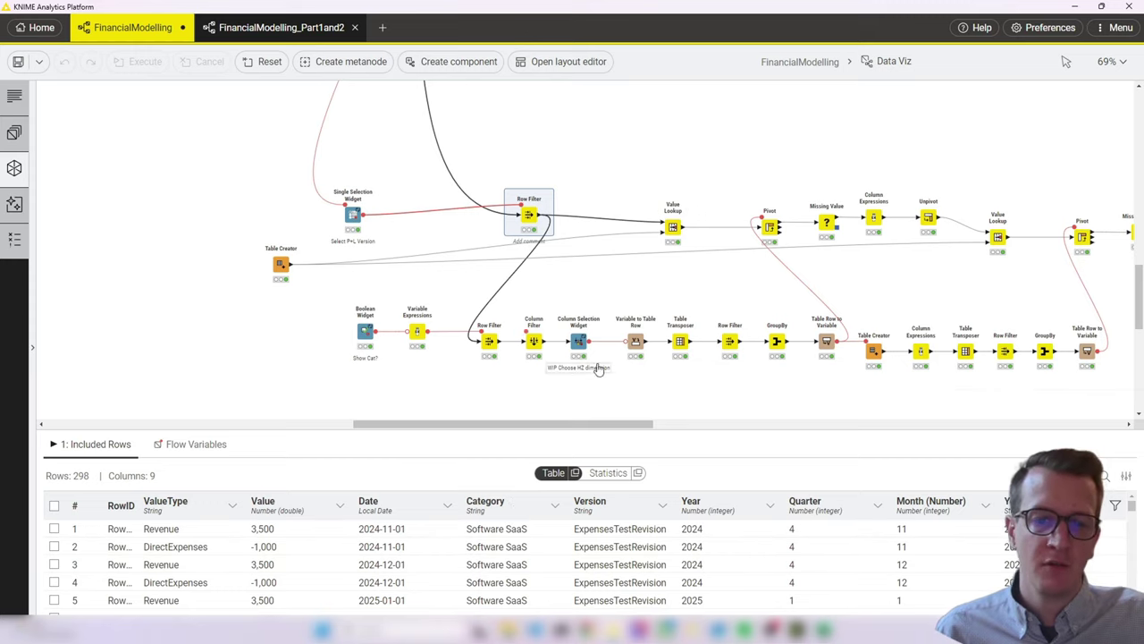
Step: Compare the Column Selection Widget's flow variables for the horizontal dimension with the columns in the version Row Filter's output
click(579, 342)
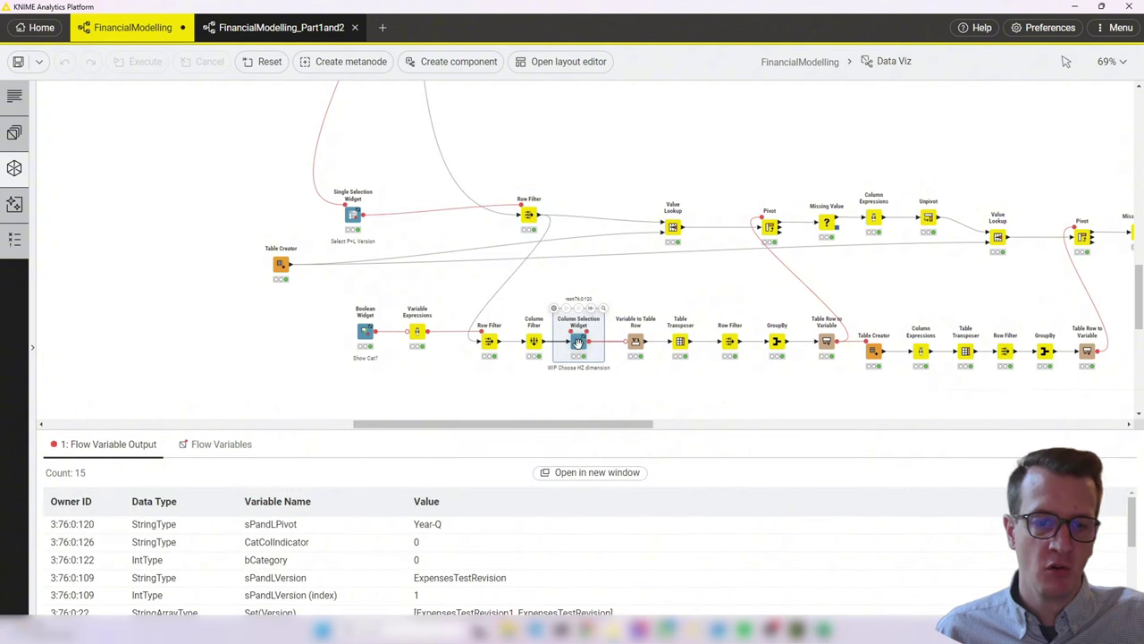
click(529, 215)
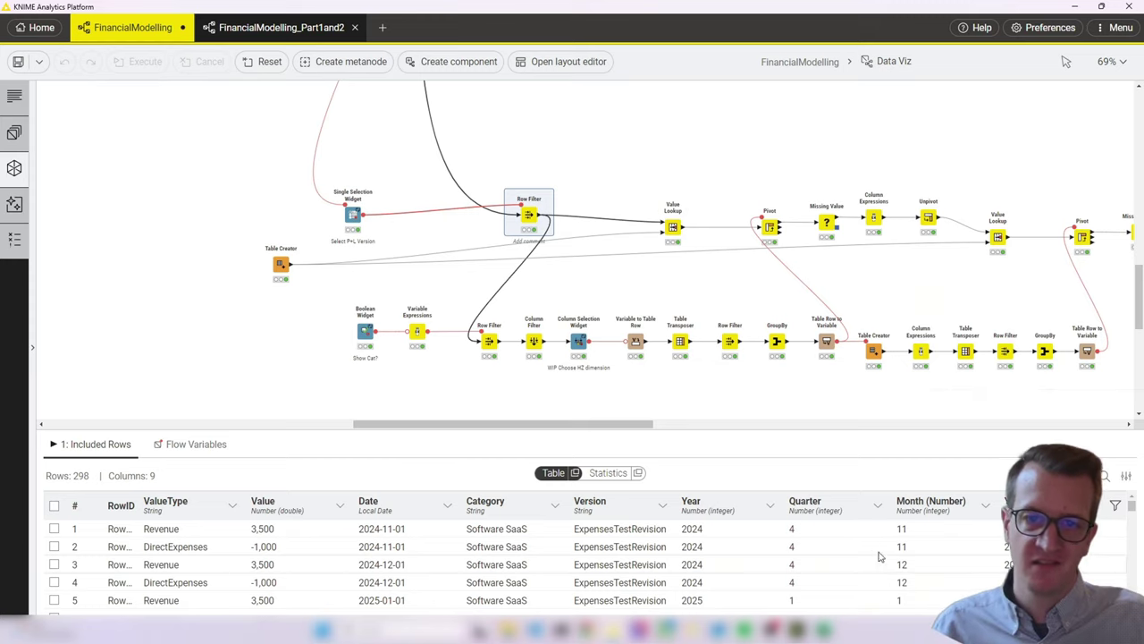
Step: Inspect the Table Creator's order and PandLMapping table feeding the Value Lookup, including the Gross Profit and Profit rows
mouse_move(674, 229)
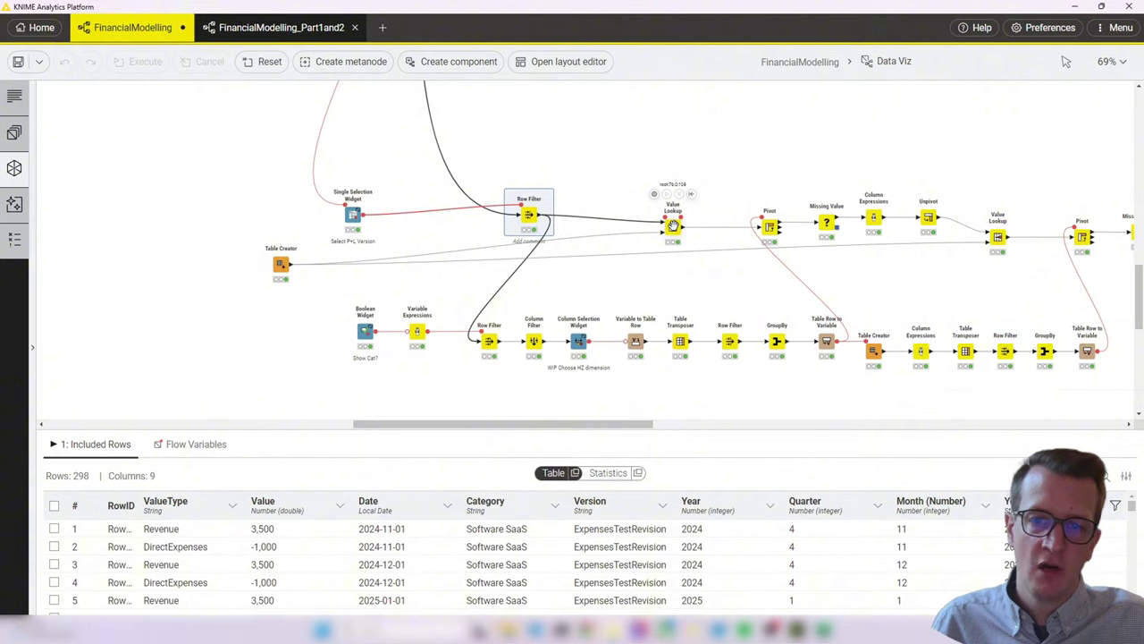
click(280, 264)
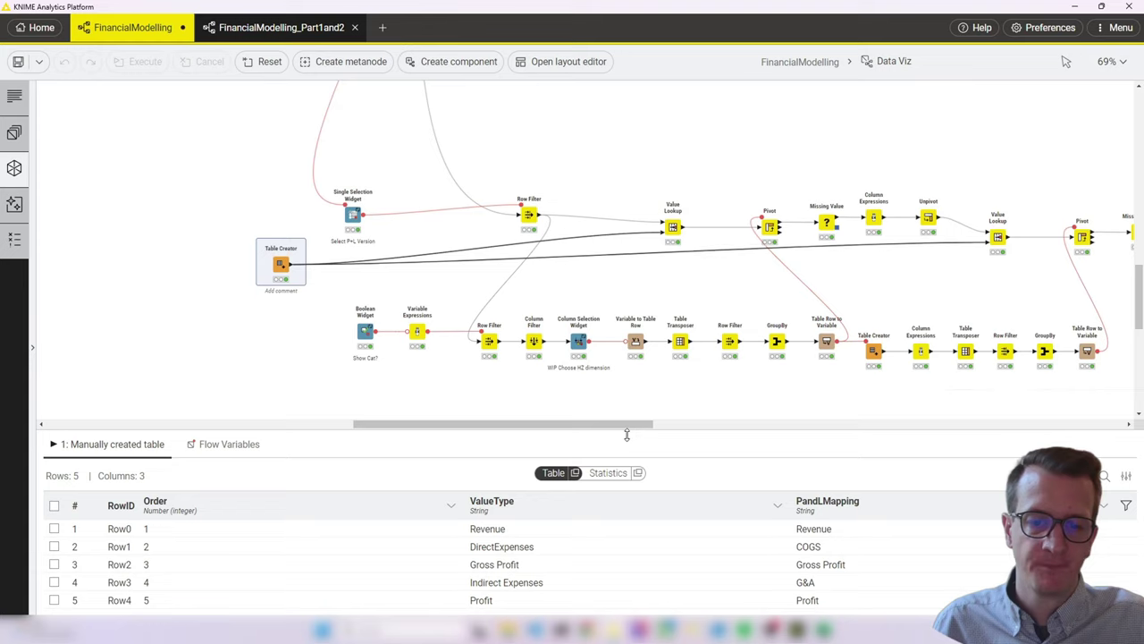
drag(626, 434, 617, 360)
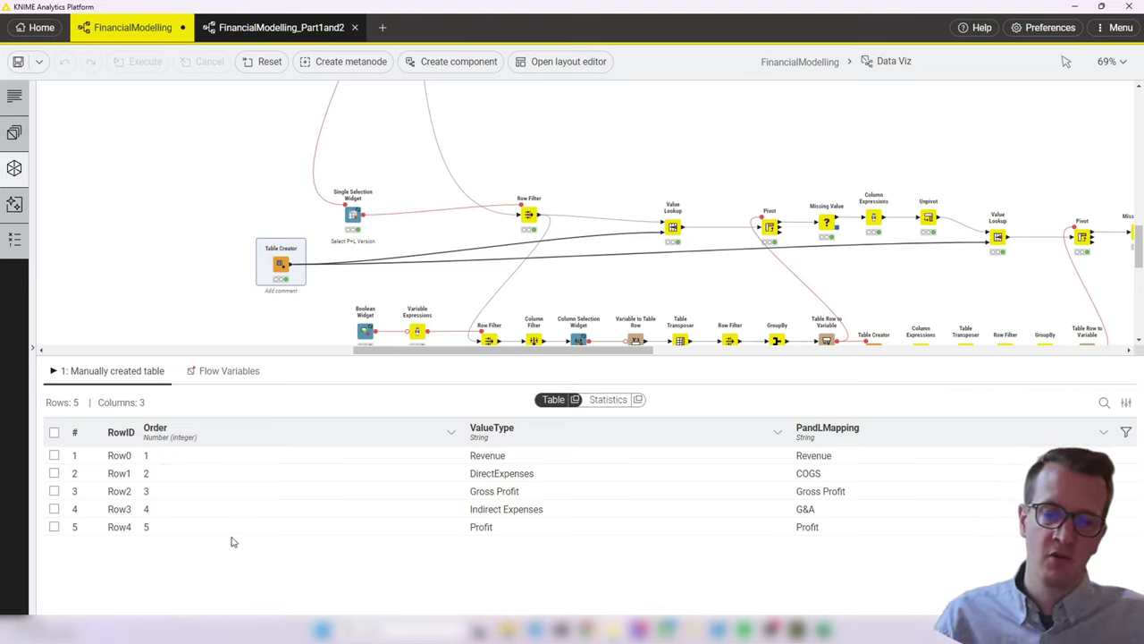
click(514, 494)
click(500, 529)
click(511, 497)
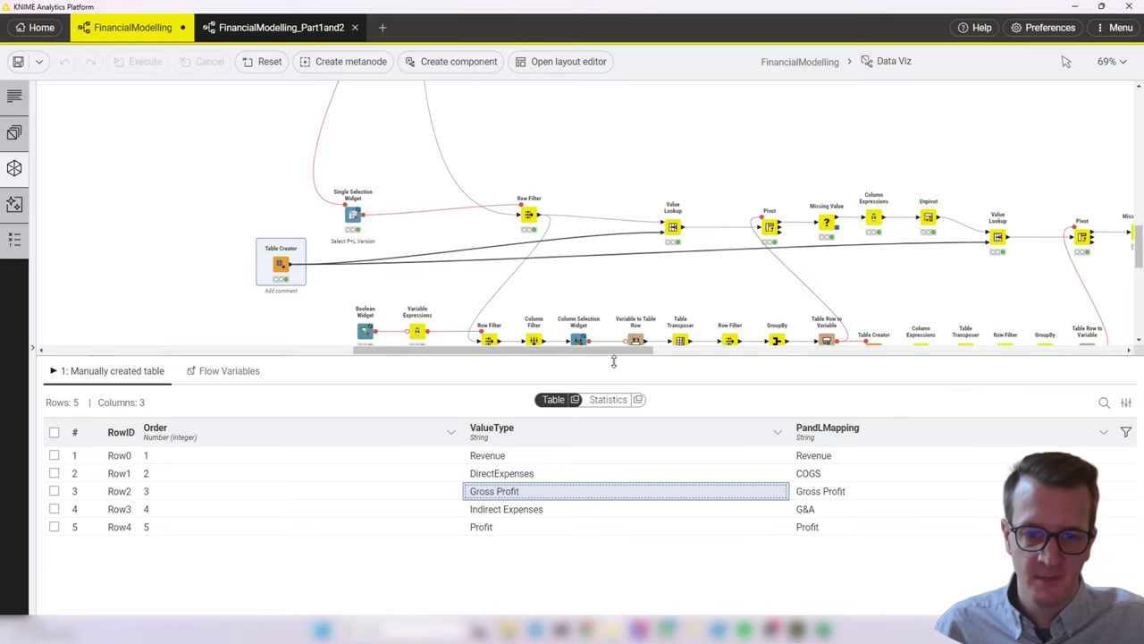
drag(614, 361, 620, 414)
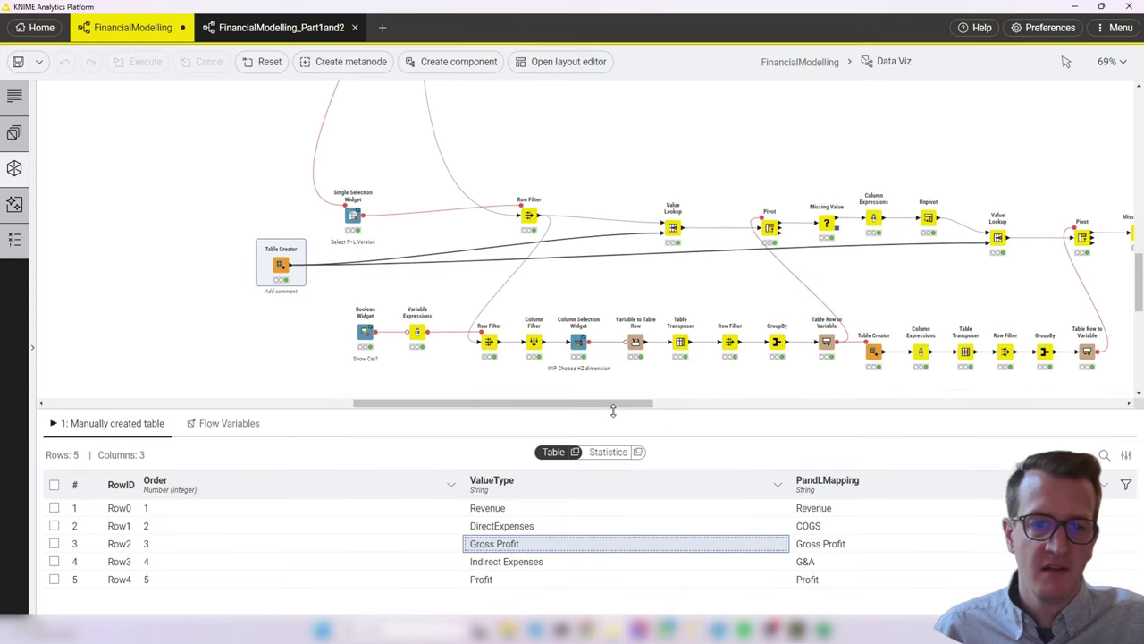
Step: Inspect the columns added by the first Value Lookup and the pivot table output of the Pivot node following it
click(673, 228)
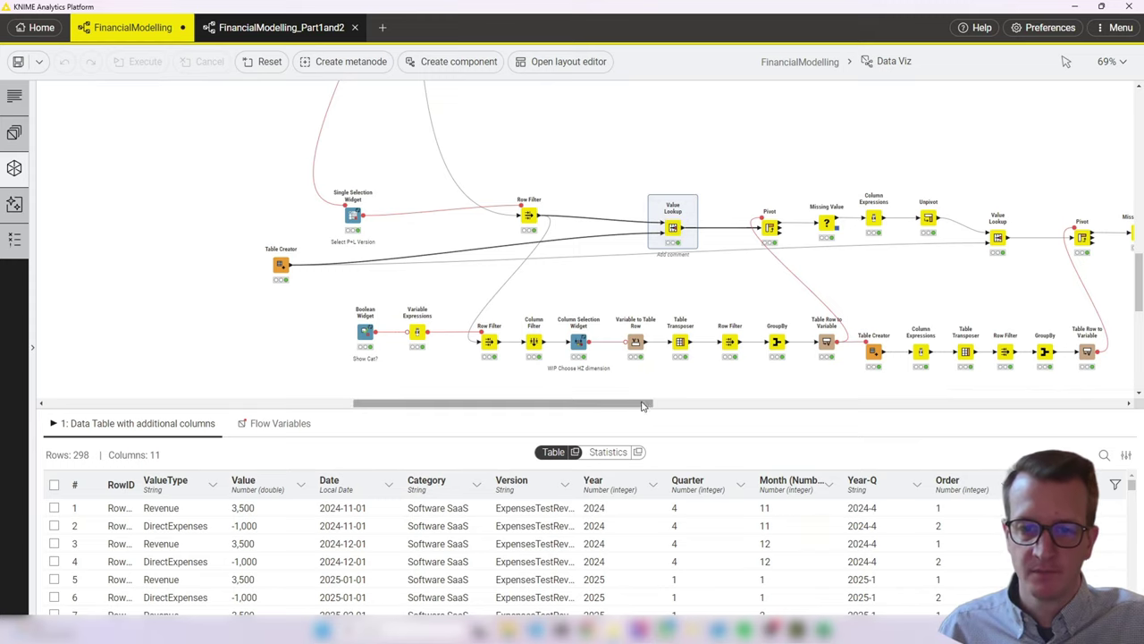
drag(637, 403, 675, 404)
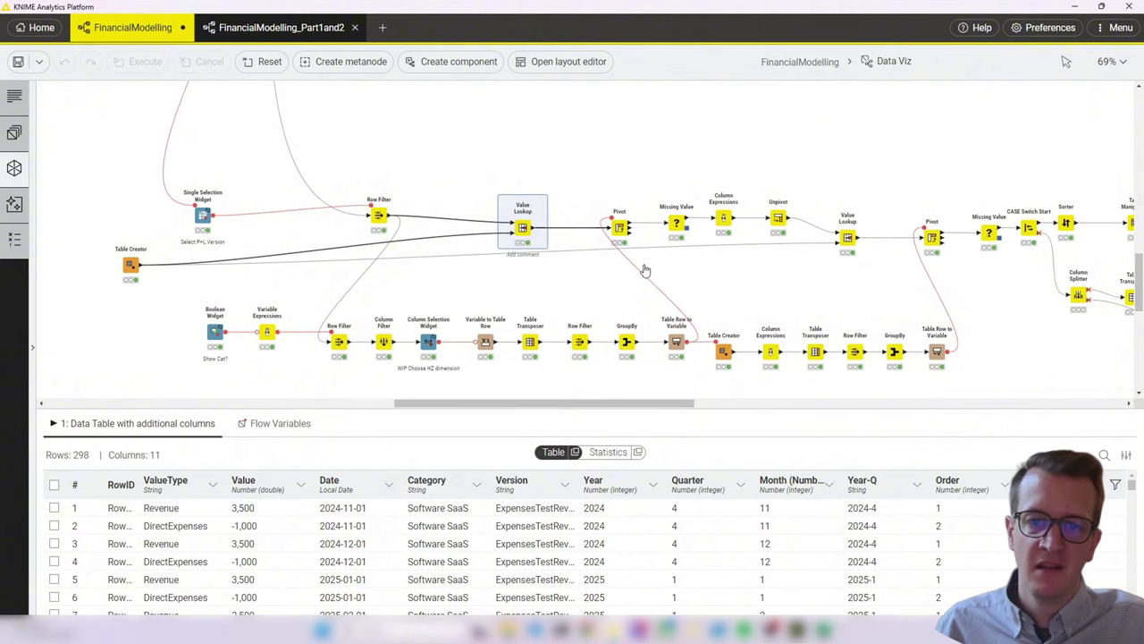
click(618, 228)
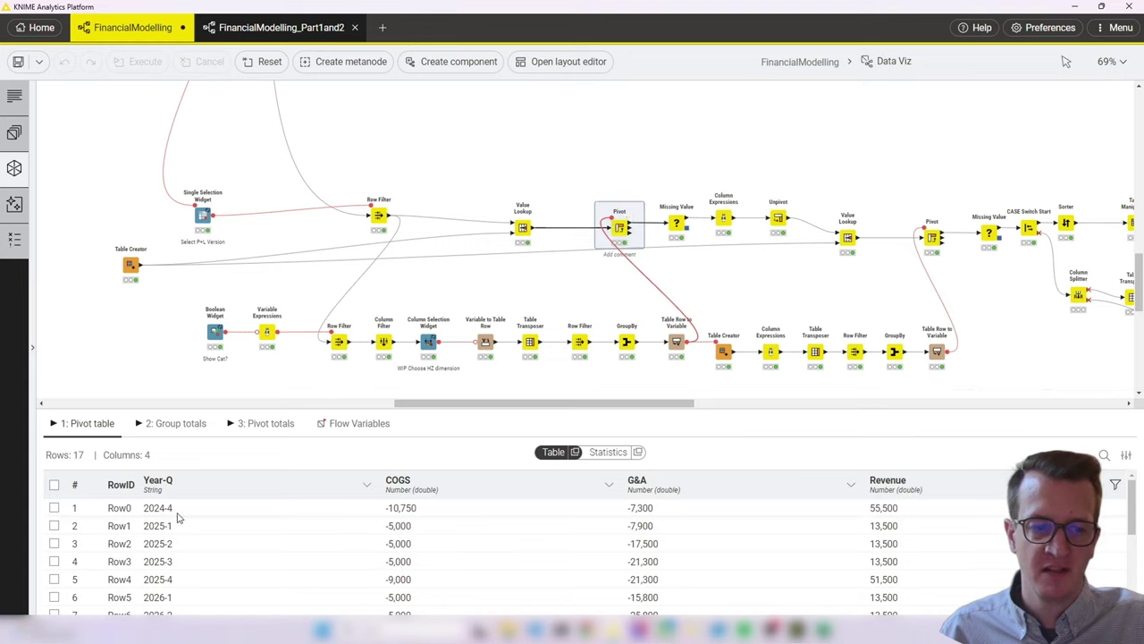
Step: Check which flow variable controls the included group columns in the first Pivot node's configuration, leaving its settings unmodified
double_click(618, 226)
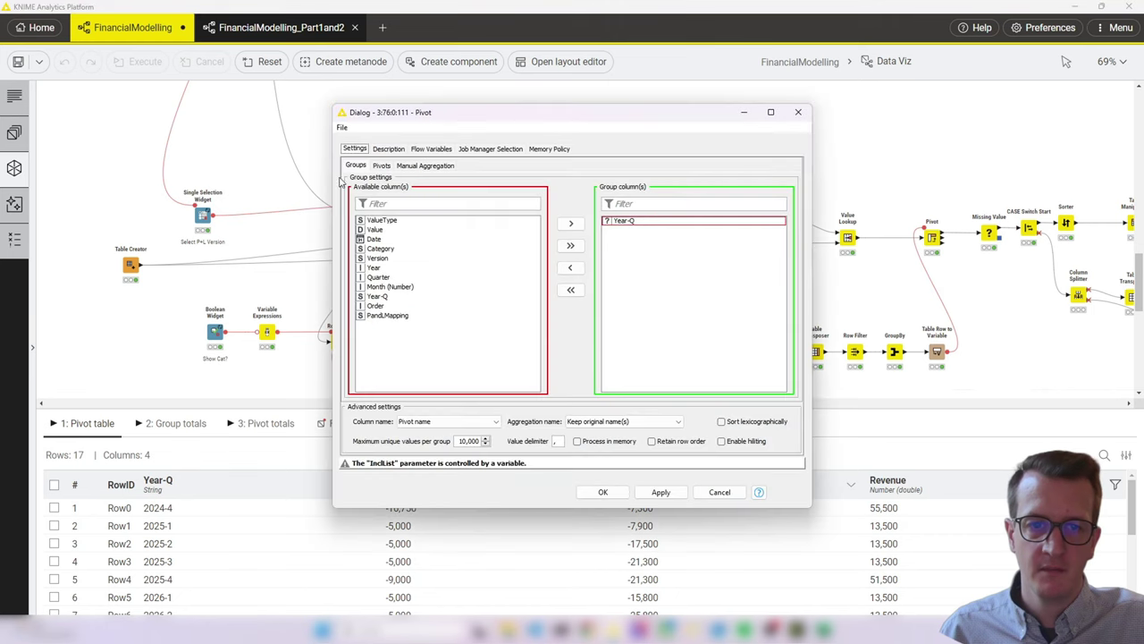
click(437, 150)
click(347, 182)
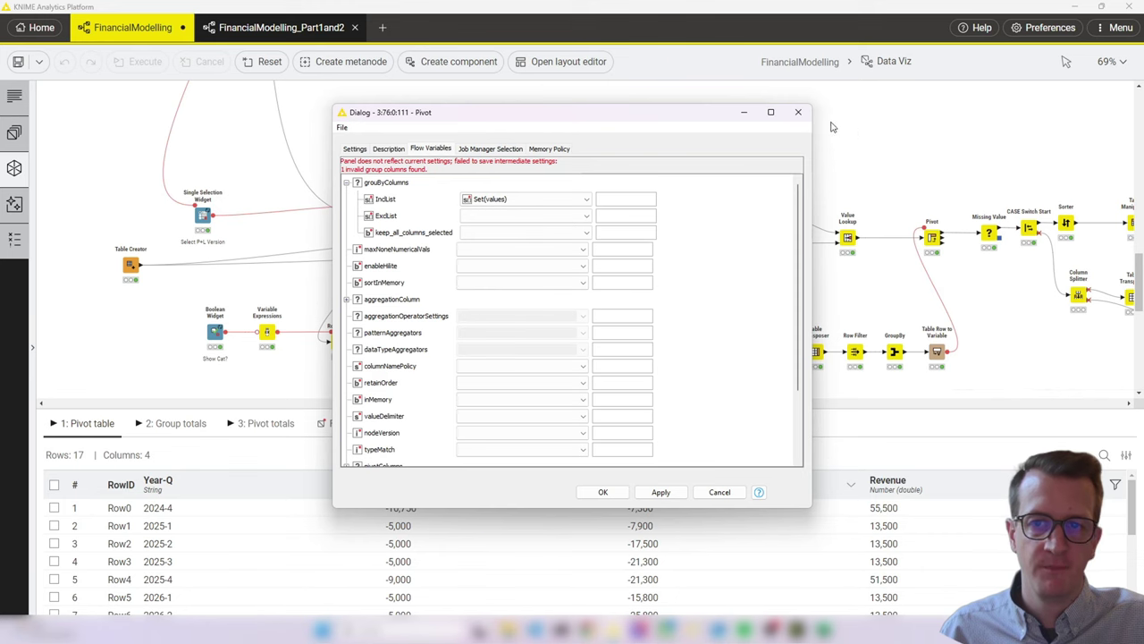
click(797, 113)
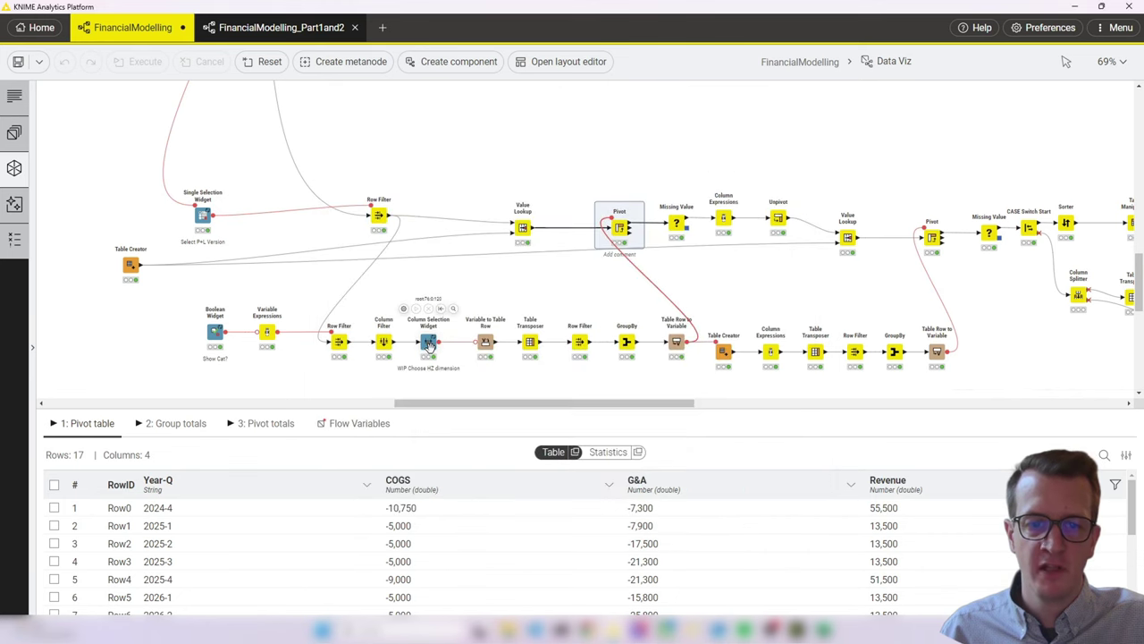
Step: Trace the selected horizontal dimension from the Column Selection Widget through the GroupBy set to the first Pivot's output
click(428, 341)
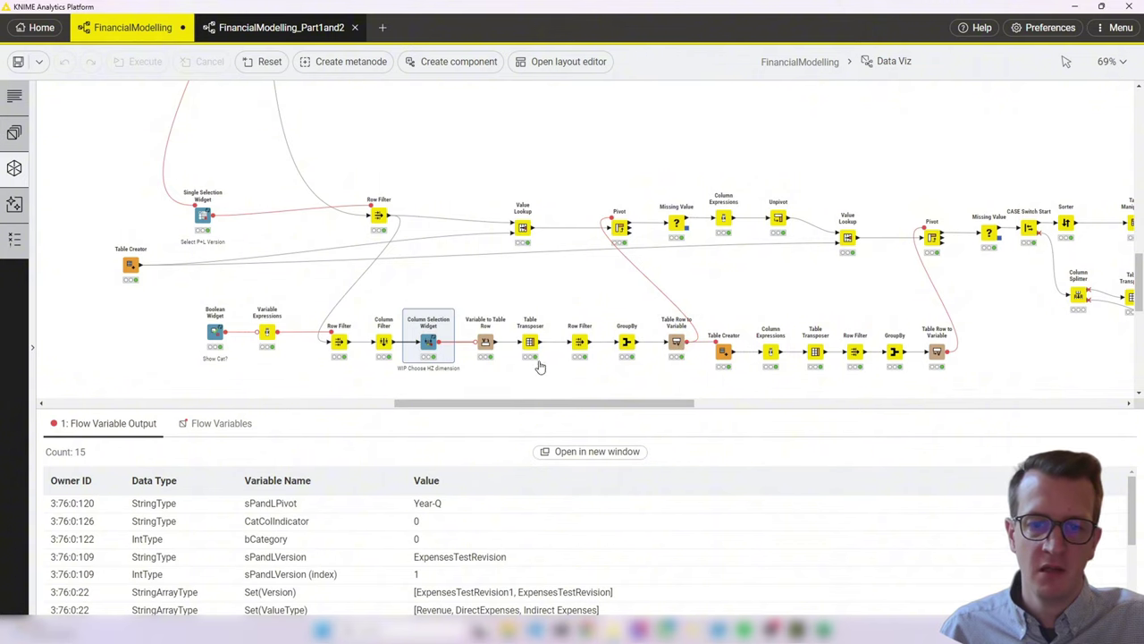
click(627, 342)
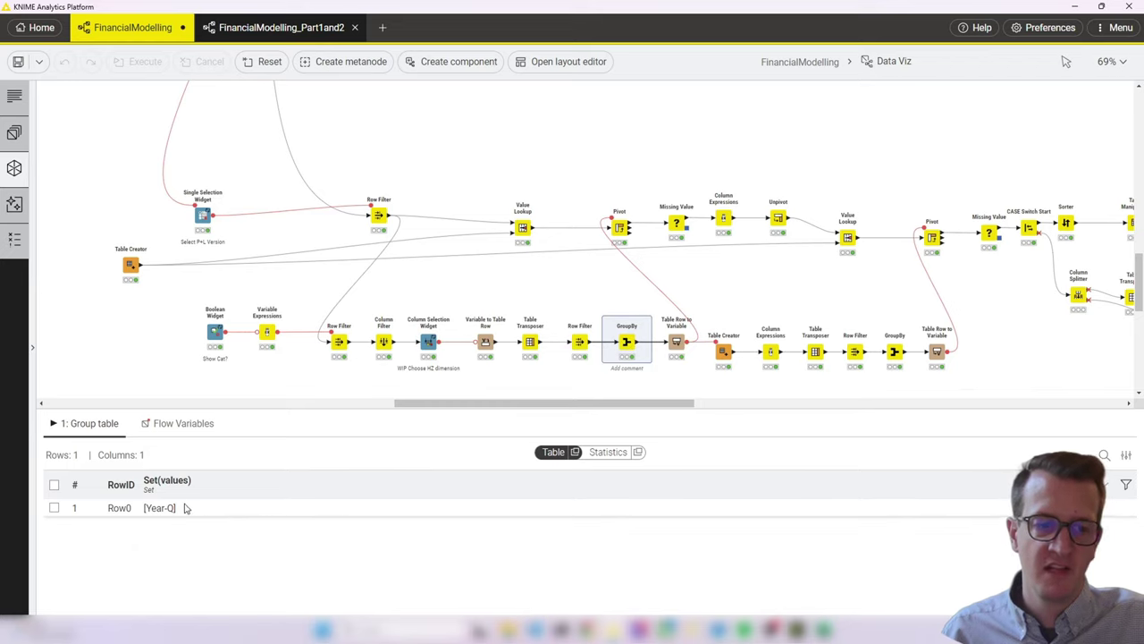
click(620, 227)
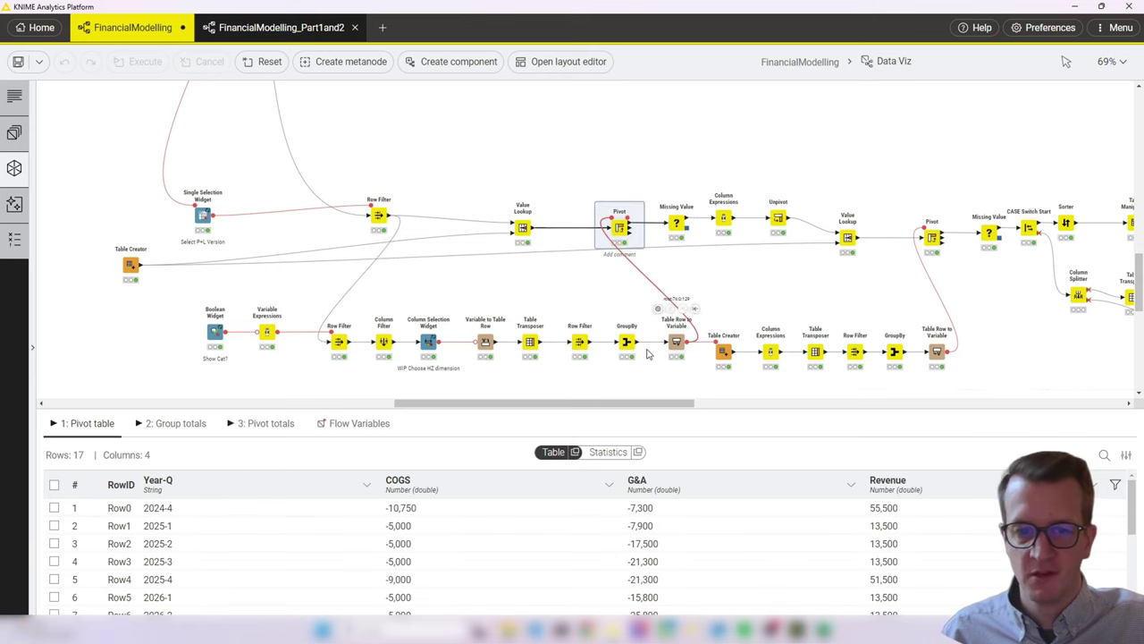
click(426, 344)
click(619, 227)
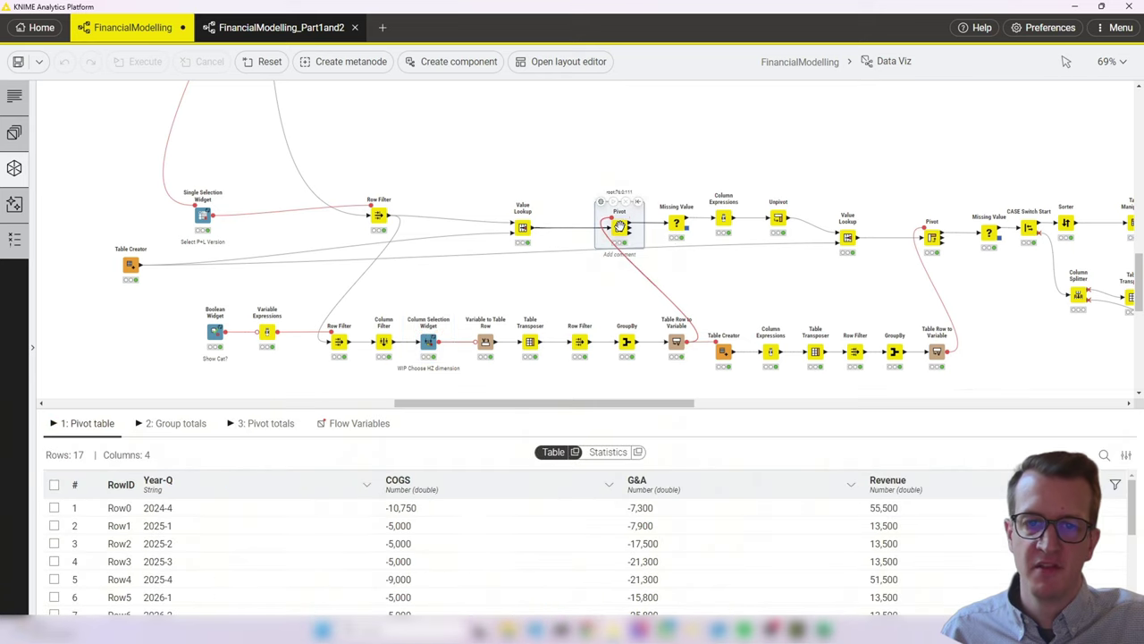
Step: Set the Column Selection Widget's horizontal dimension to Year, apply it, and show the first Pivot's output
click(452, 319)
click(453, 308)
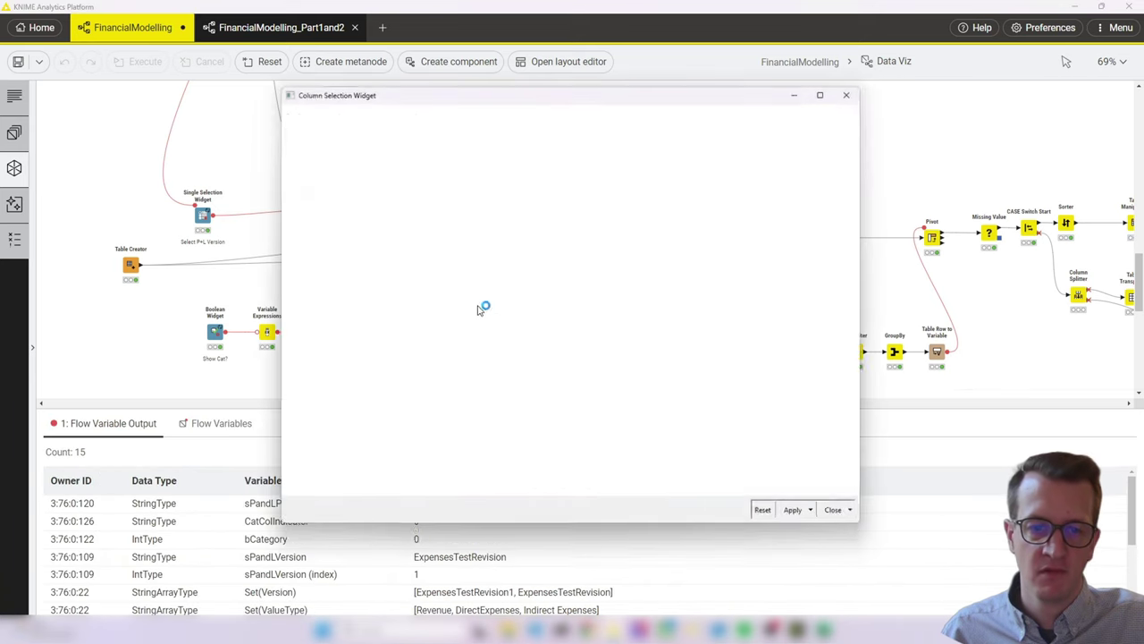
click(338, 140)
click(340, 176)
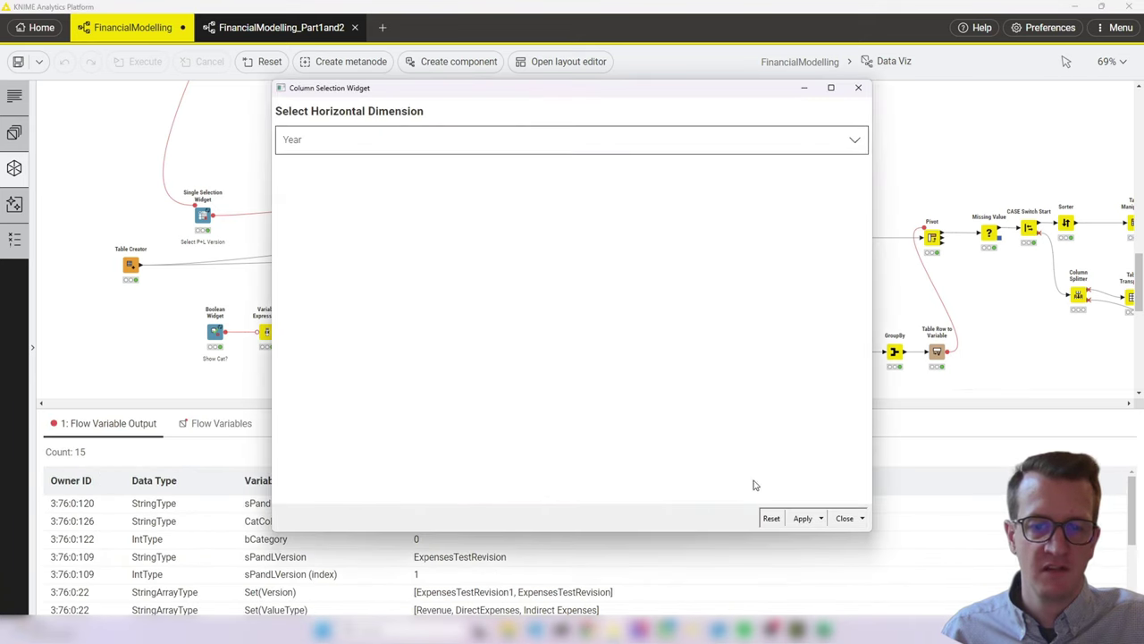
click(802, 517)
click(593, 348)
click(617, 223)
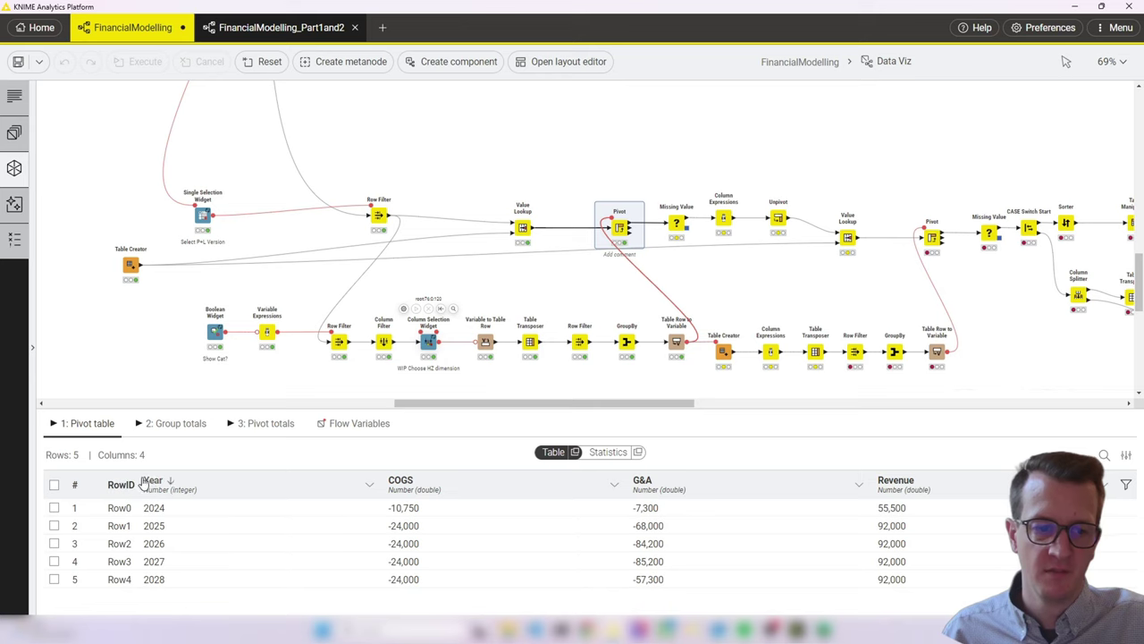
Step: Execute the Missing Value node that follows the first Pivot
scroll(554, 268, right, 3)
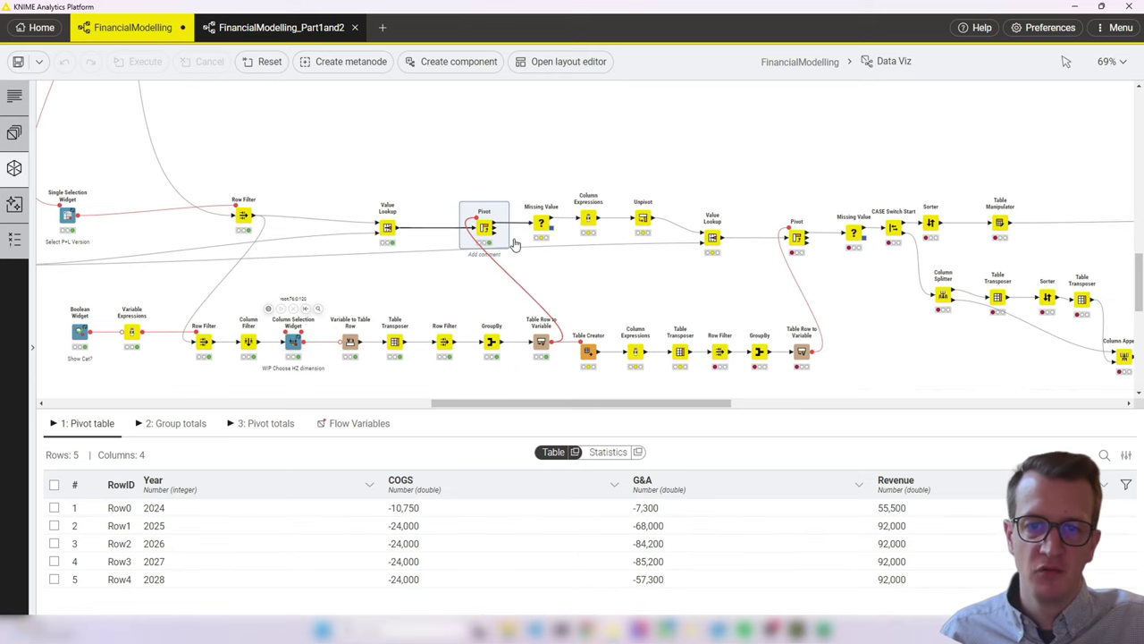
click(540, 221)
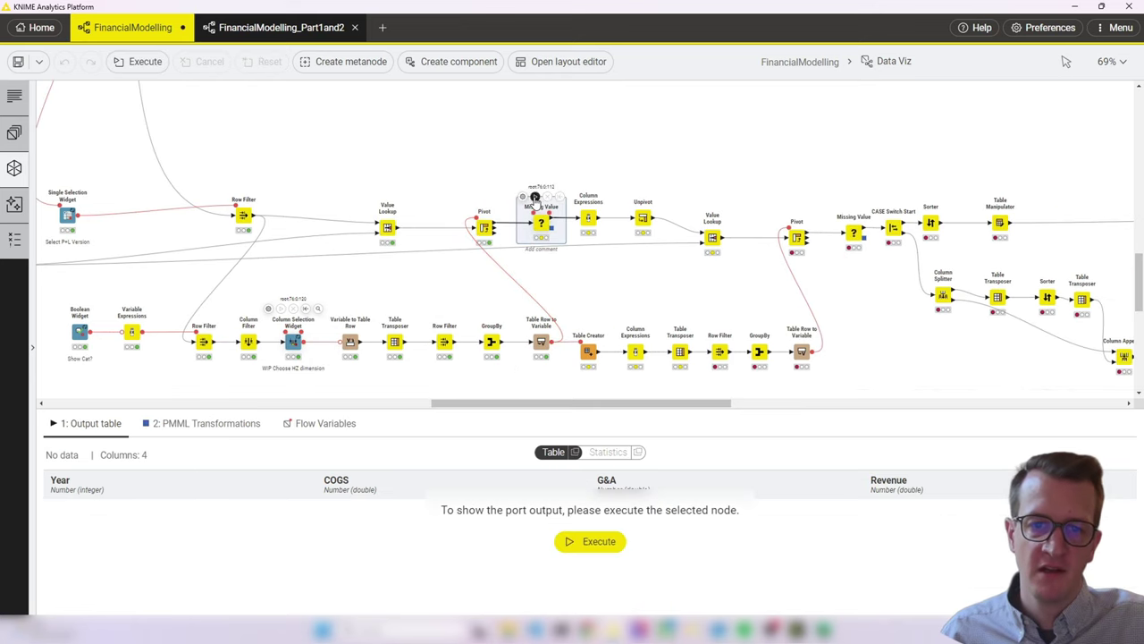
click(535, 197)
Step: Review the Gross Profit and Profit expressions in the Column Expressions node following Missing Value, and execute the node
click(588, 217)
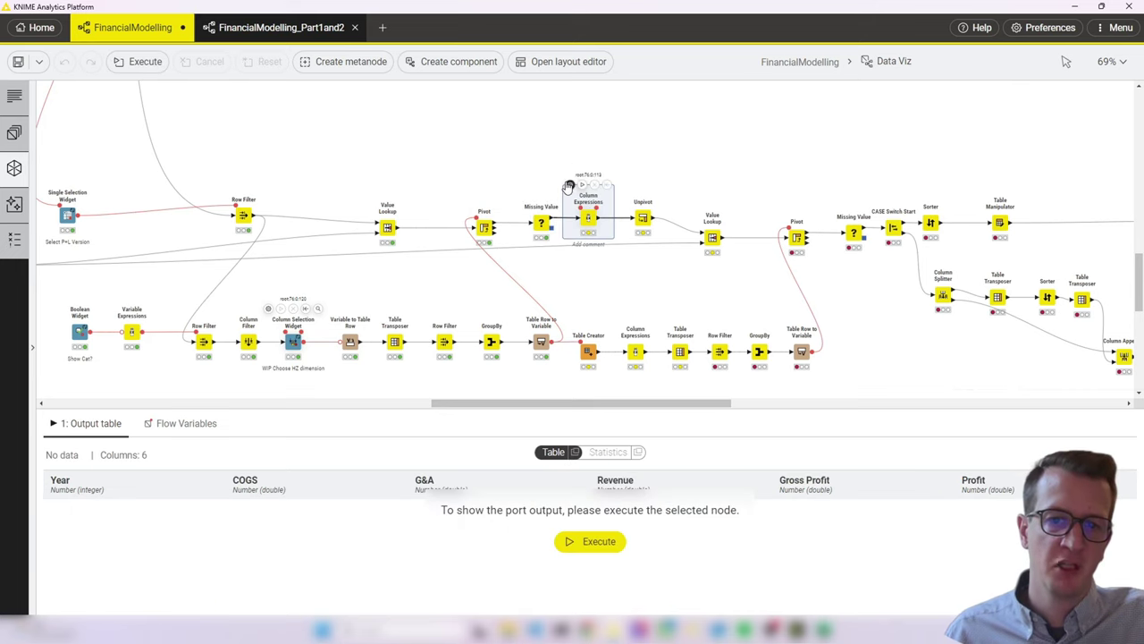
click(569, 185)
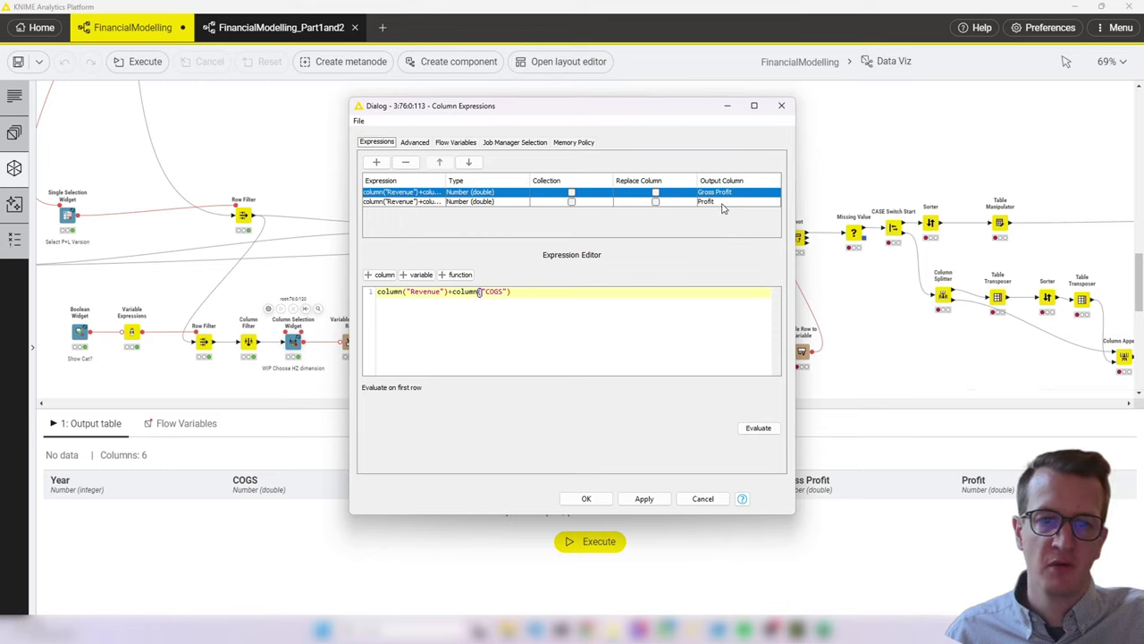
key(ctrl+shift+Return)
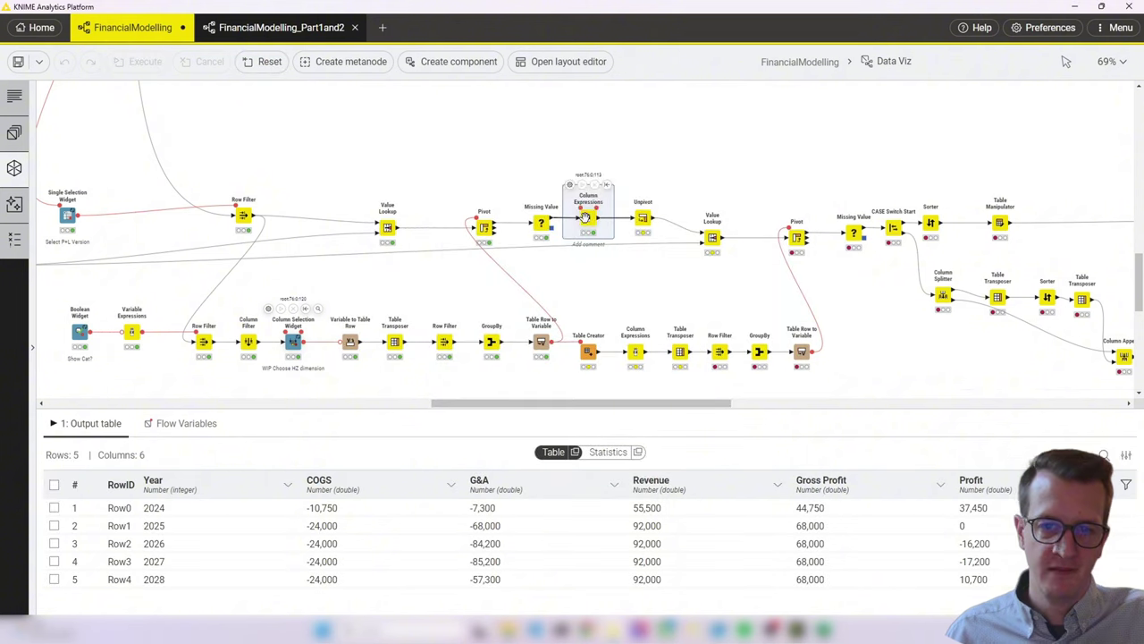
Step: Execute the Unpivot node and show its output, comparing it with the preceding Column Expressions table
click(640, 218)
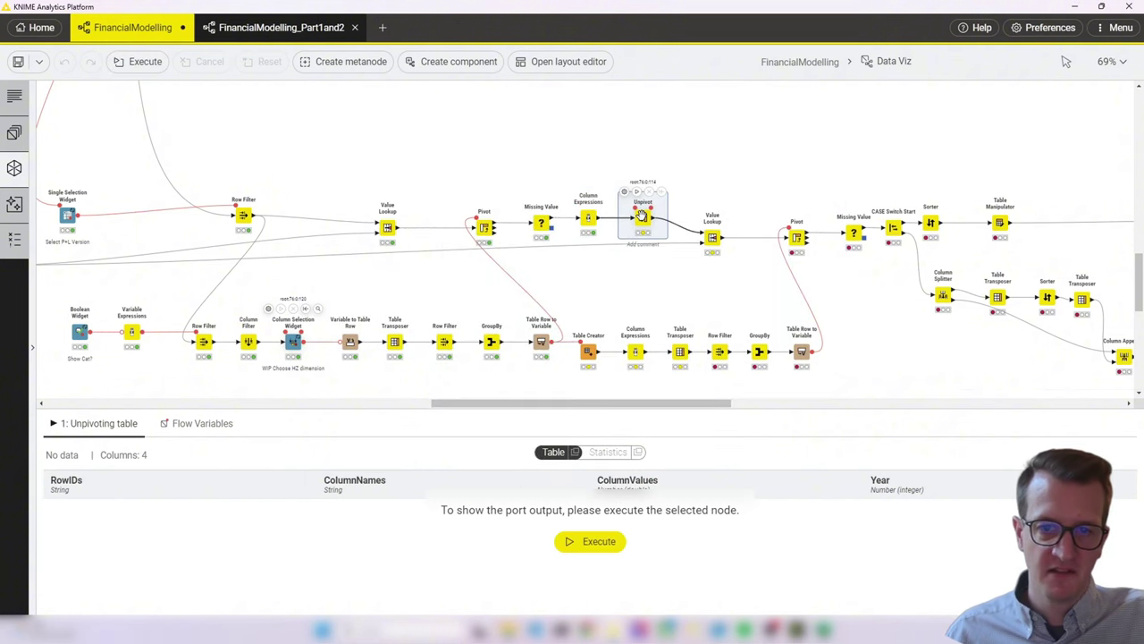
click(589, 216)
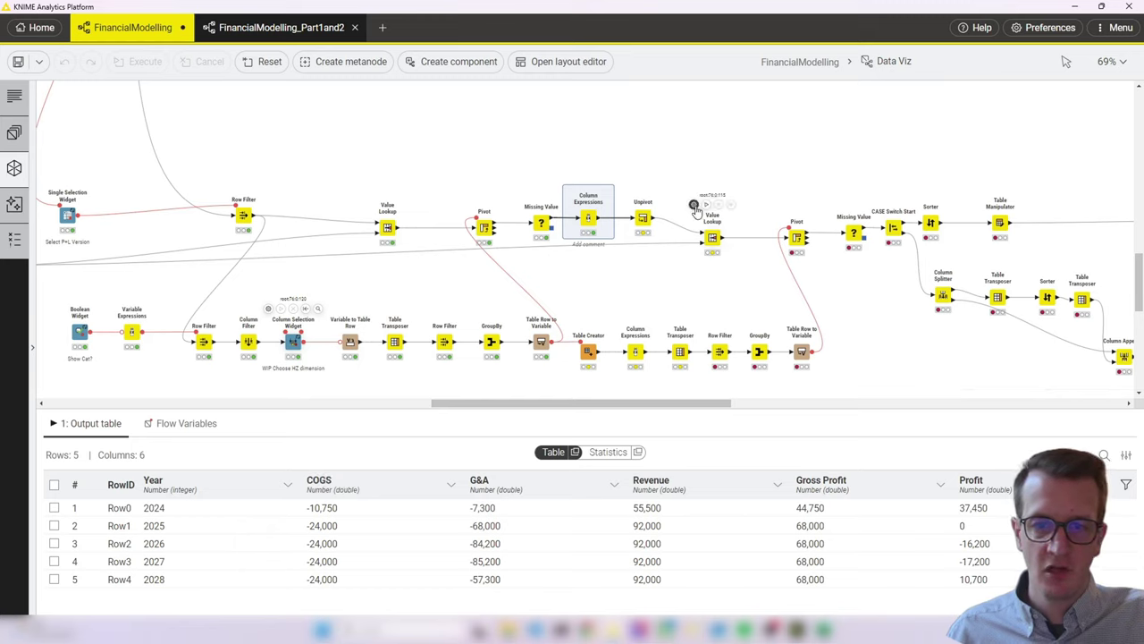
click(643, 218)
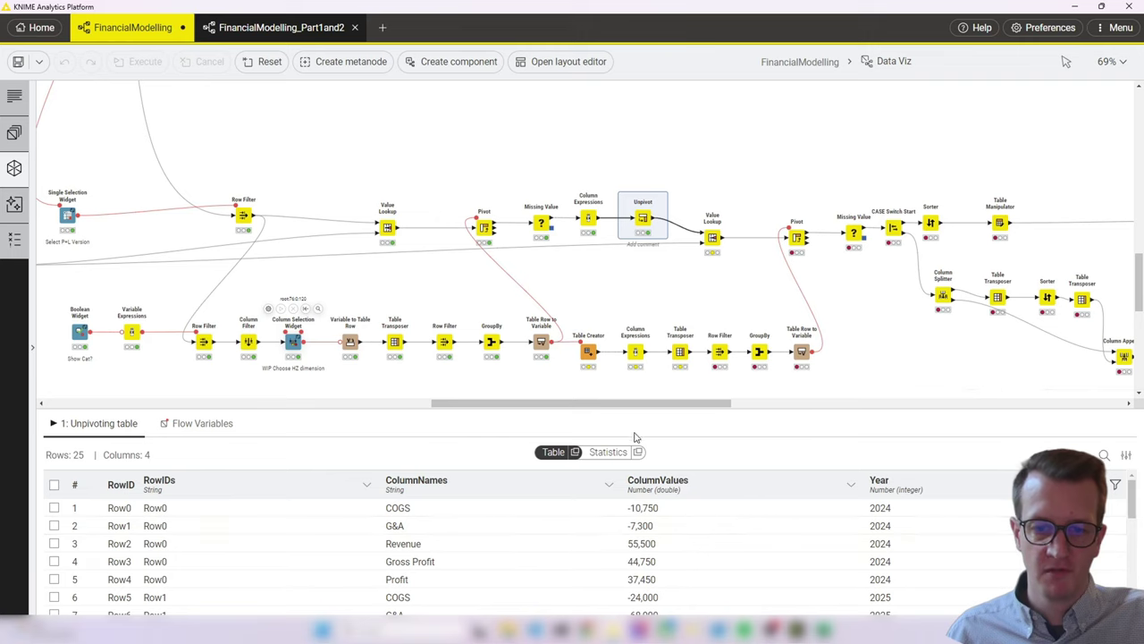
Step: Execute the Value Lookup node after Unpivot, and the second Pivot that follows it
drag(678, 403, 709, 404)
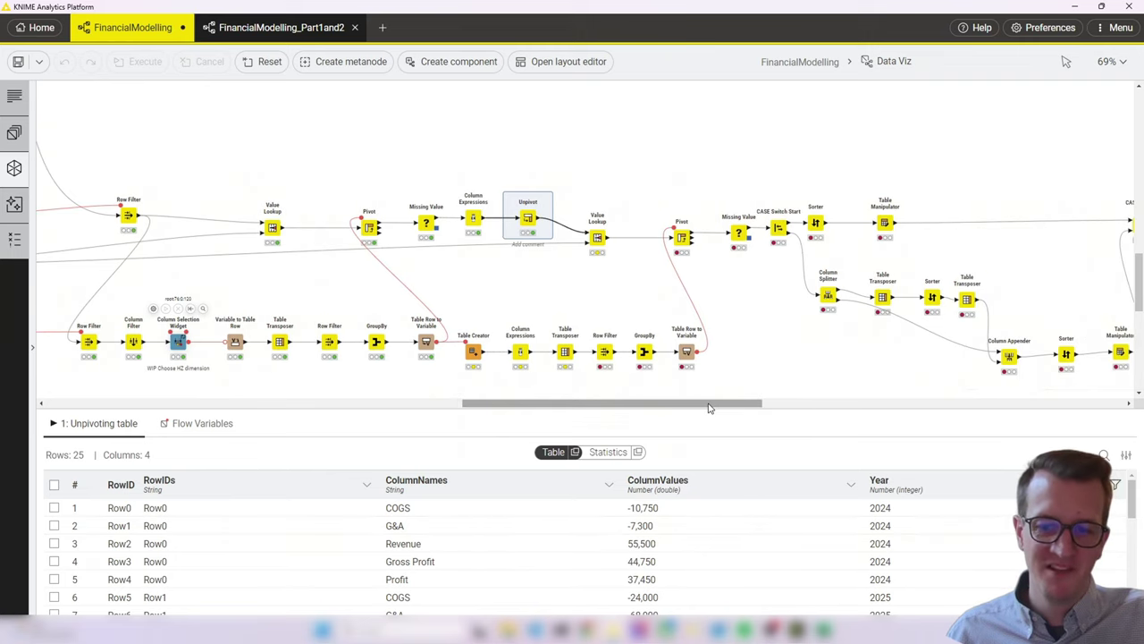
click(595, 236)
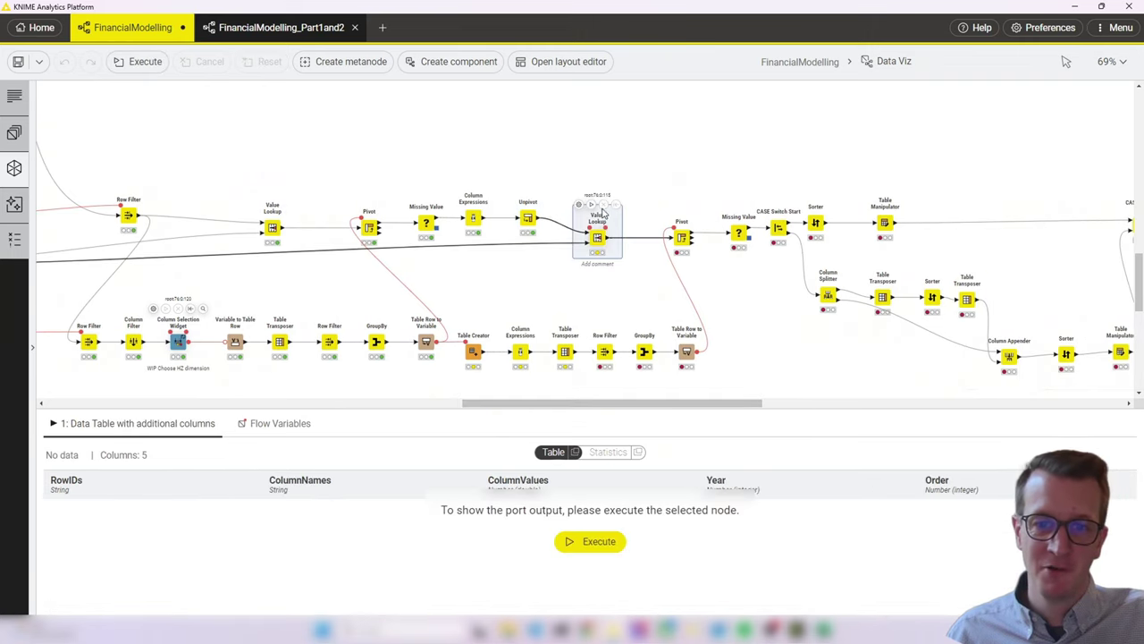
click(592, 206)
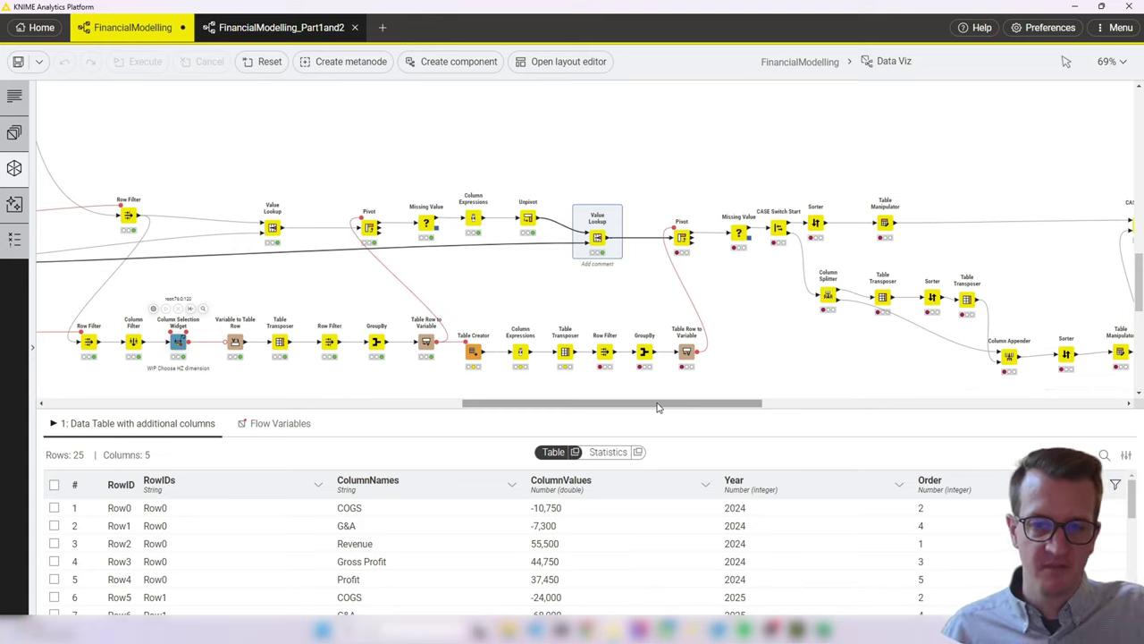
click(681, 234)
scroll(634, 269, up, 2)
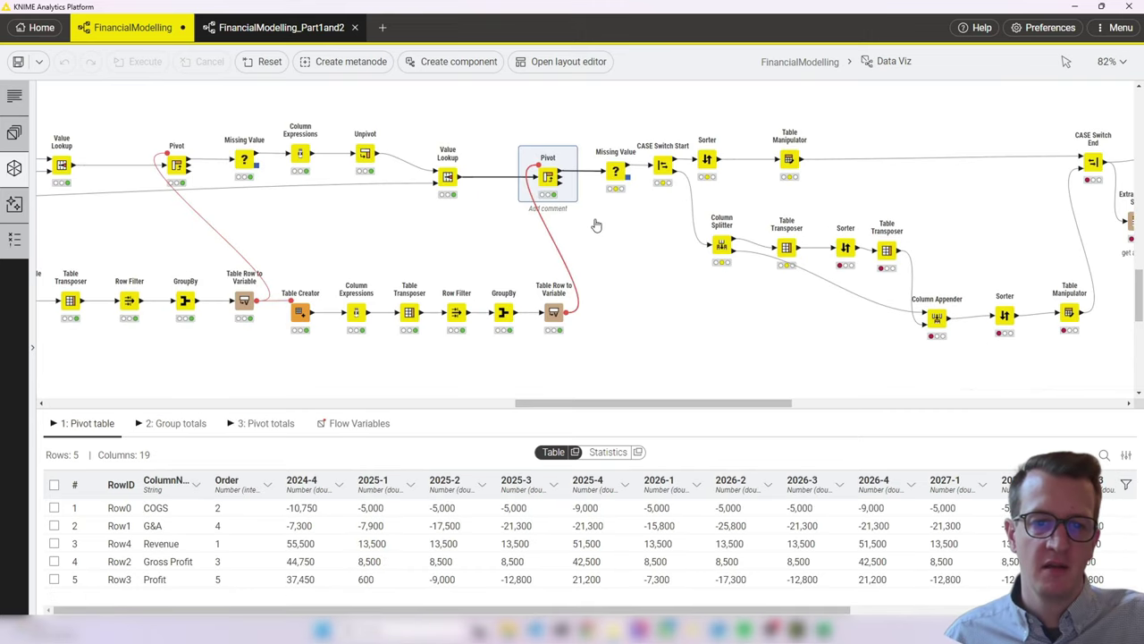
Step: Trace the second Pivot's grouping columns from the Table Creator through Column Expressions to the GroupBy set
mouse_move(552, 313)
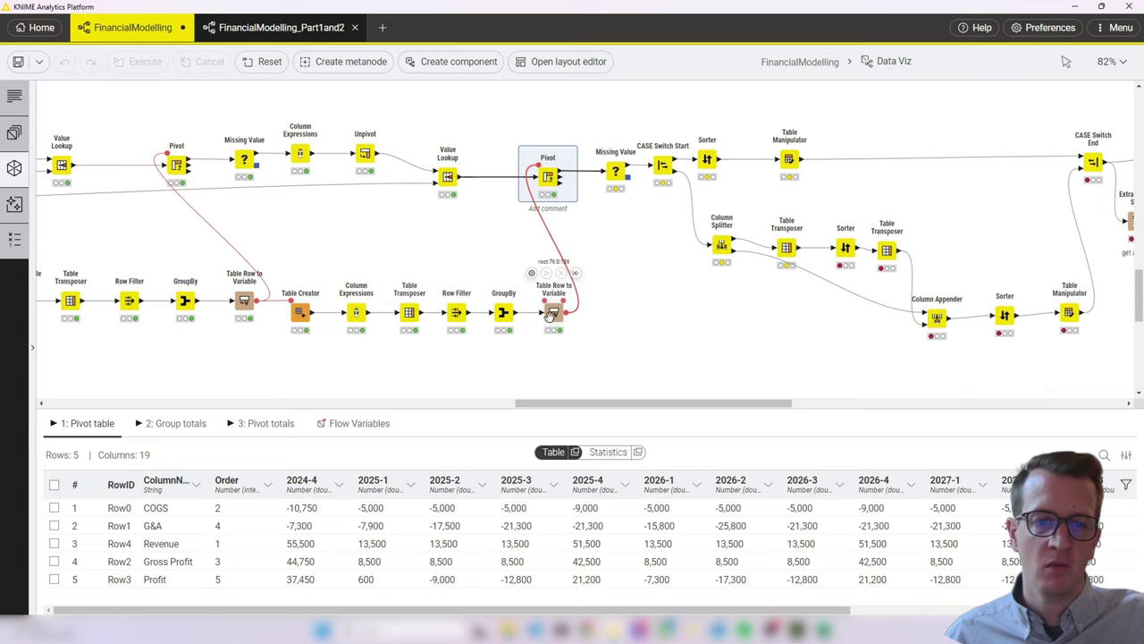
click(299, 309)
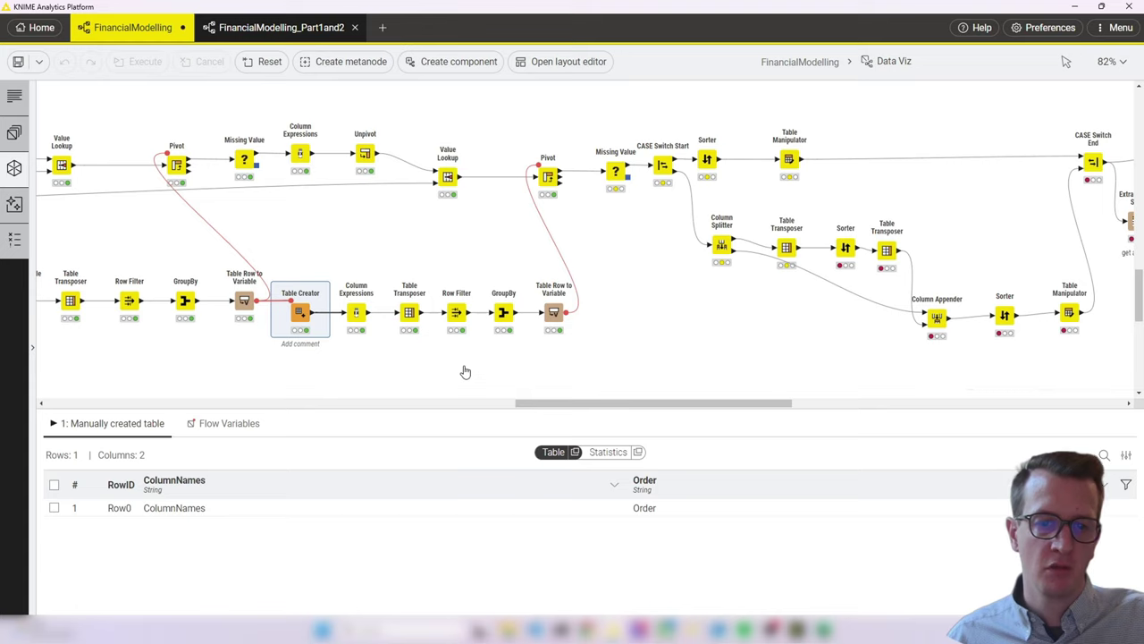
click(358, 312)
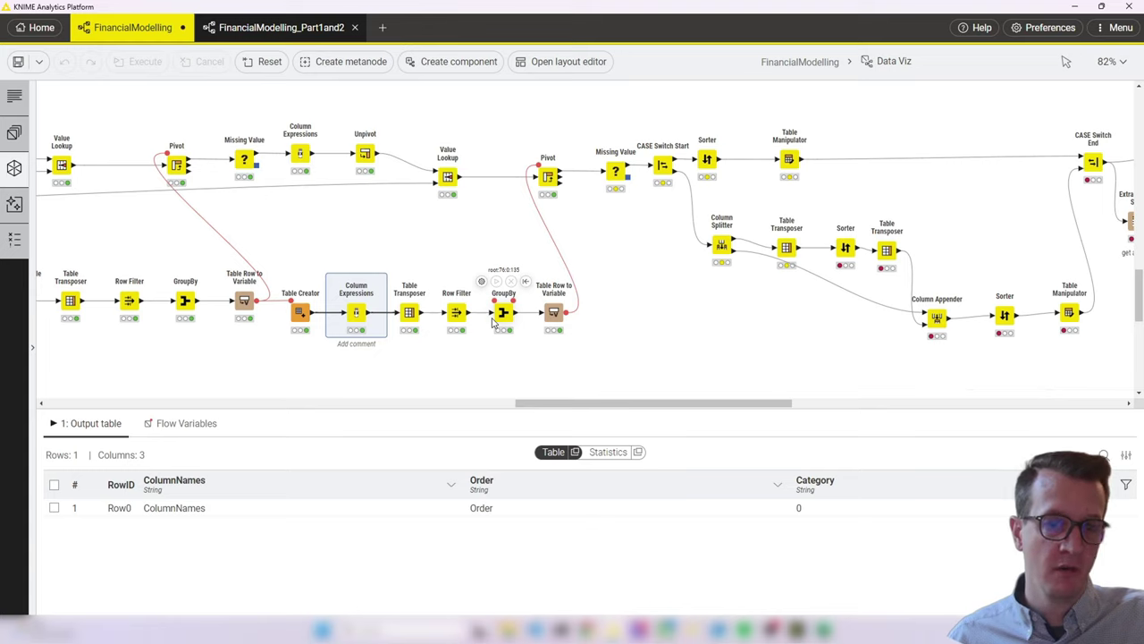
click(553, 314)
click(503, 312)
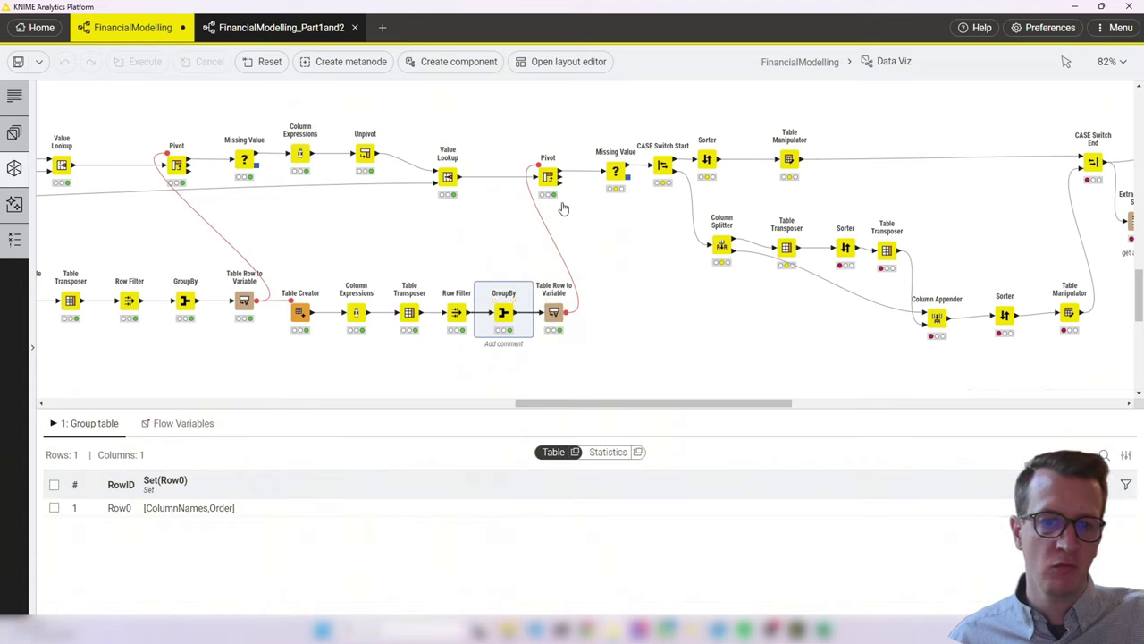
Step: Inspect which flow variable controls the included groupByColumns in the second Pivot's configuration, and close it
double_click(547, 176)
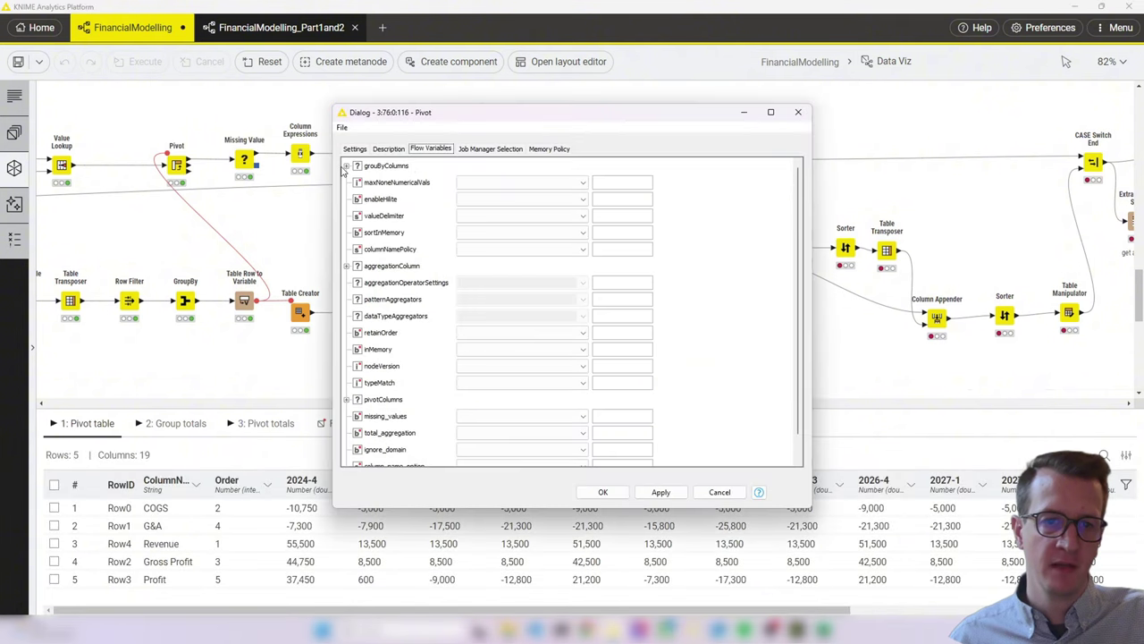
click(346, 168)
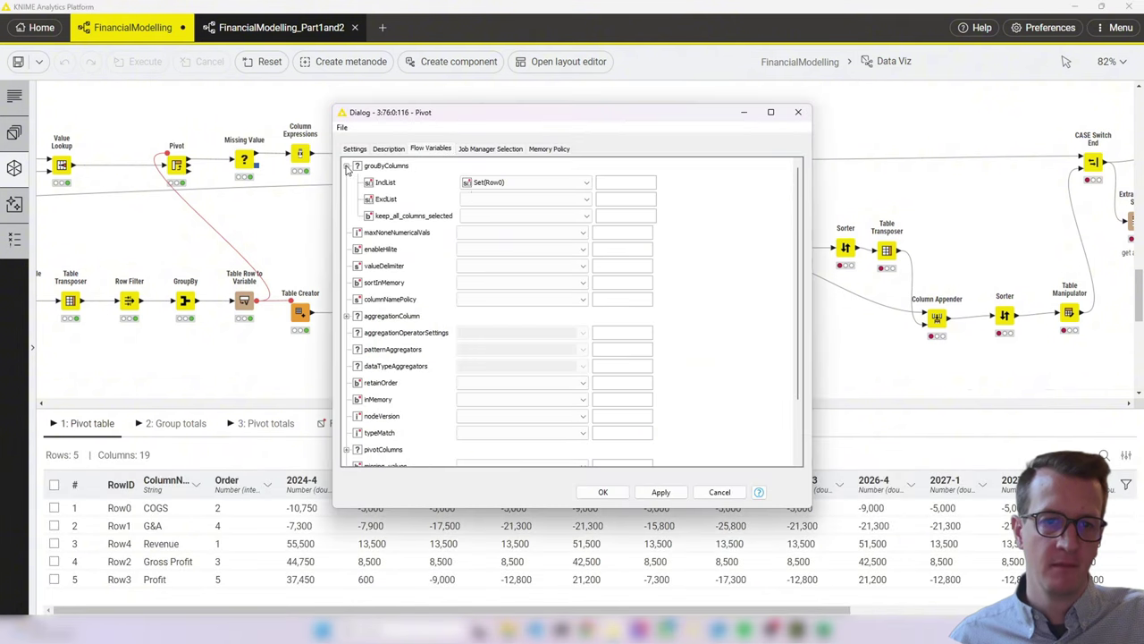
click(798, 111)
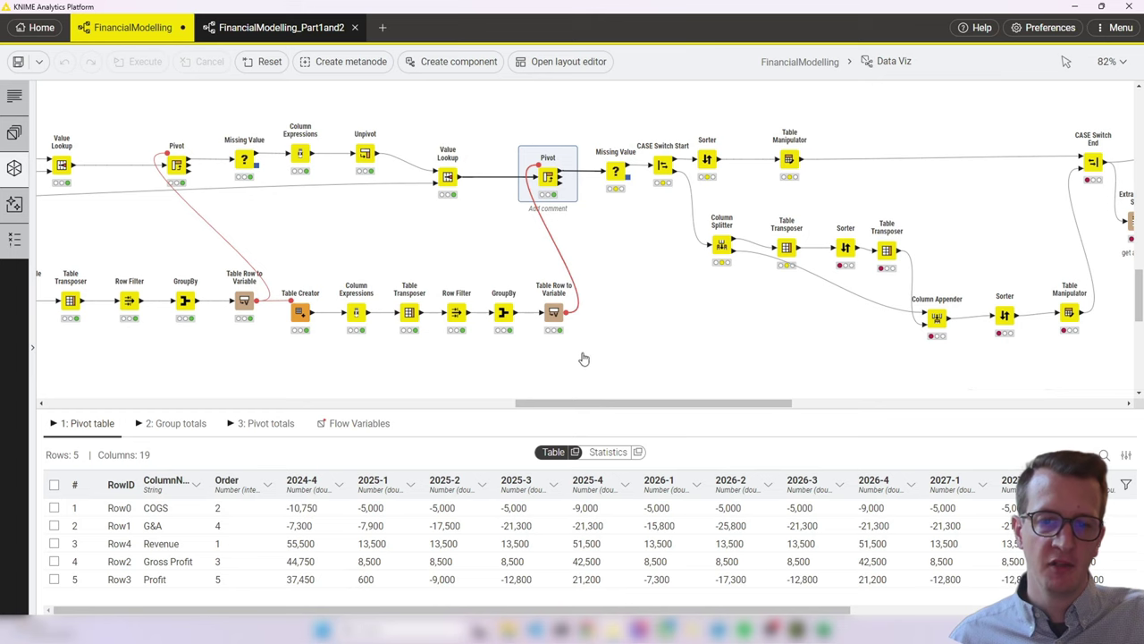
Step: Enable "Break down by category?" in the Show Cat? Boolean Widget, apply the setting, and close its view
drag(649, 406, 528, 399)
click(140, 286)
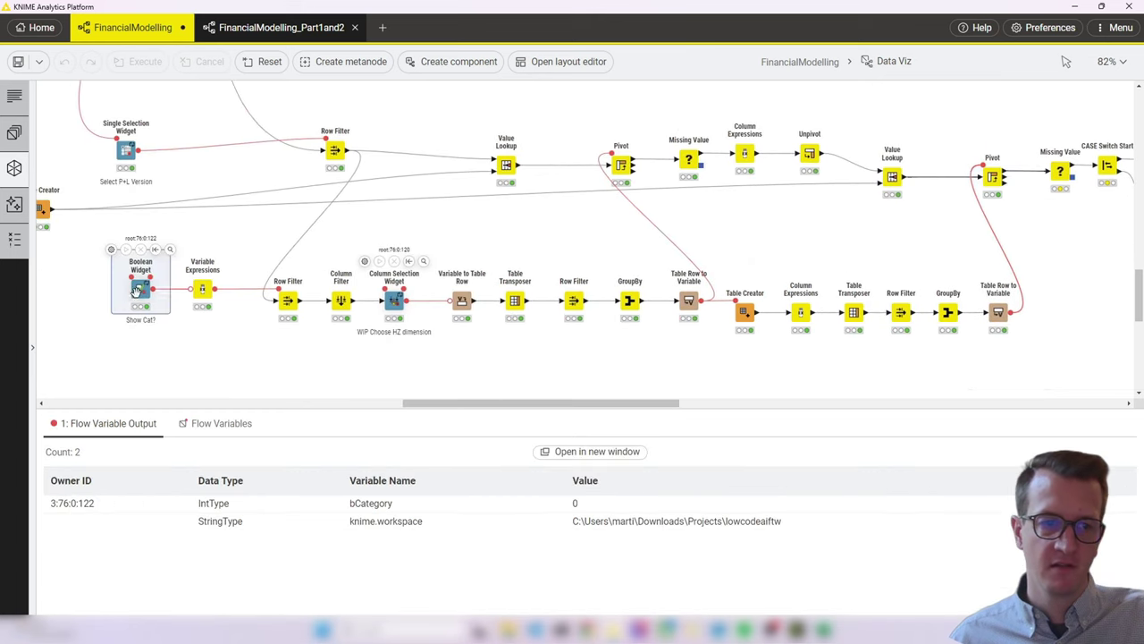
click(171, 250)
click(281, 114)
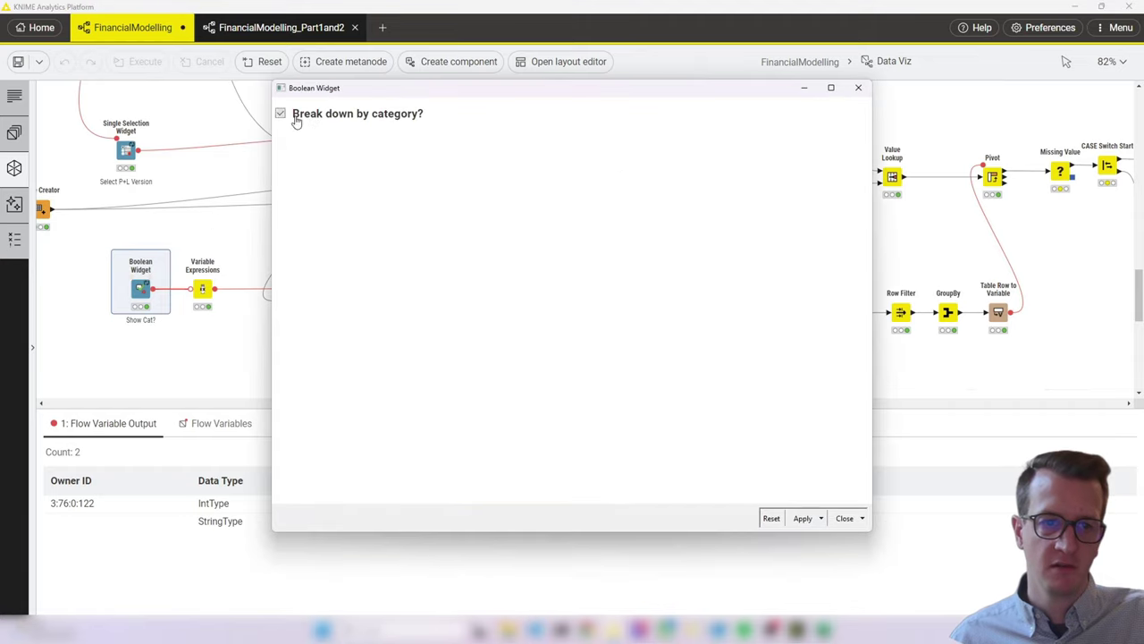
click(802, 518)
click(593, 347)
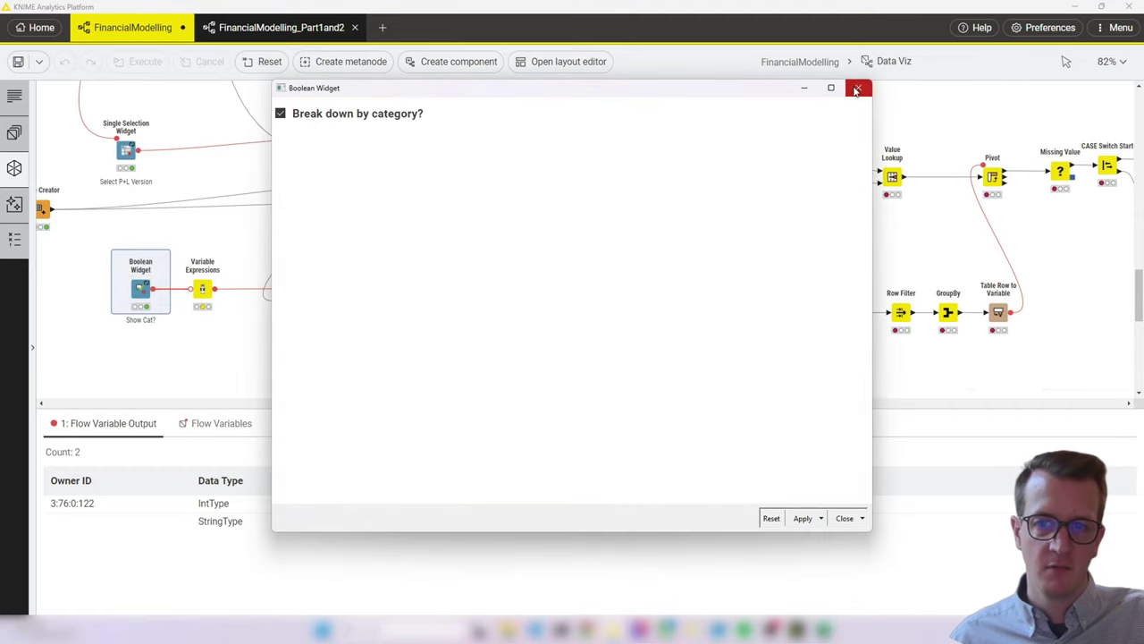
click(858, 86)
Step: Execute the second Pivot with the category breakdown and show the set produced by the GroupBy feeding it
scroll(768, 223, right, 5)
click(794, 176)
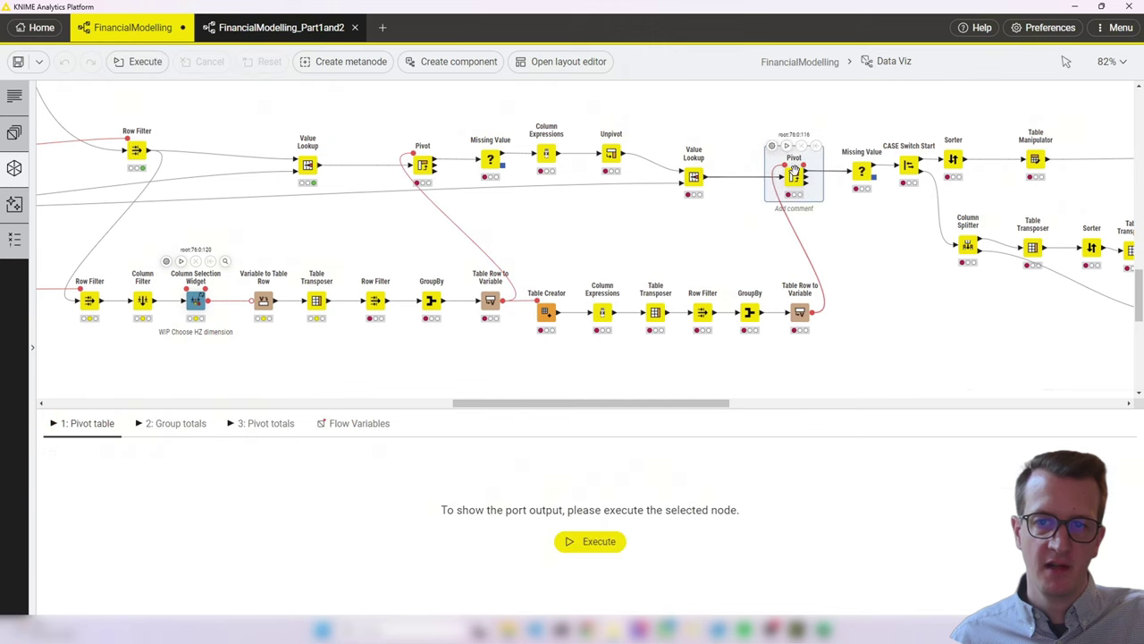
click(779, 139)
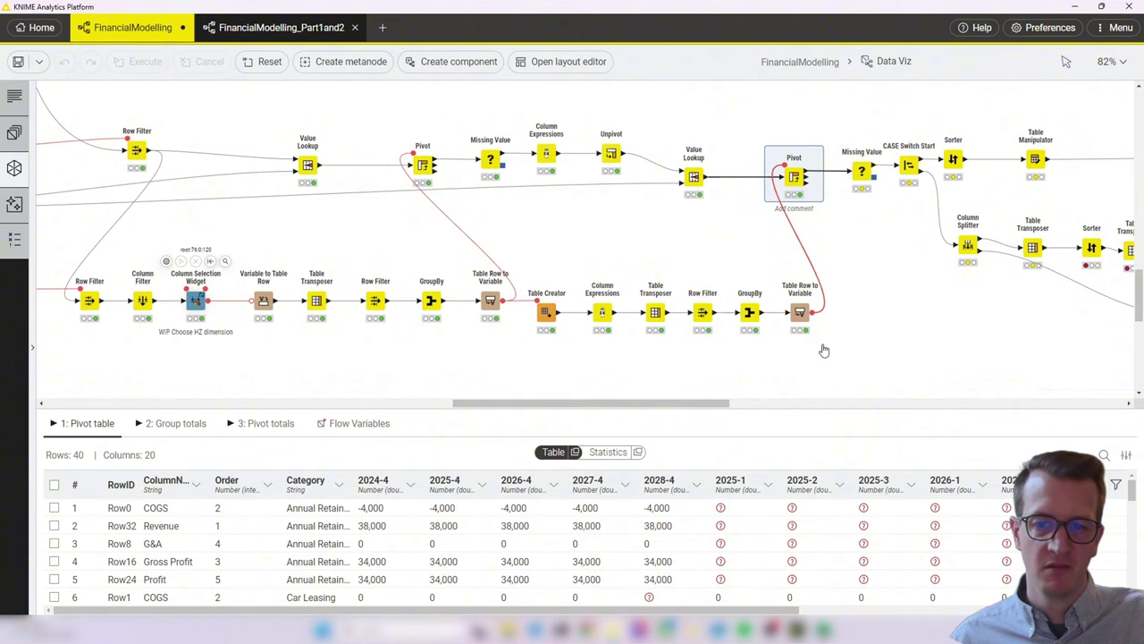
click(749, 312)
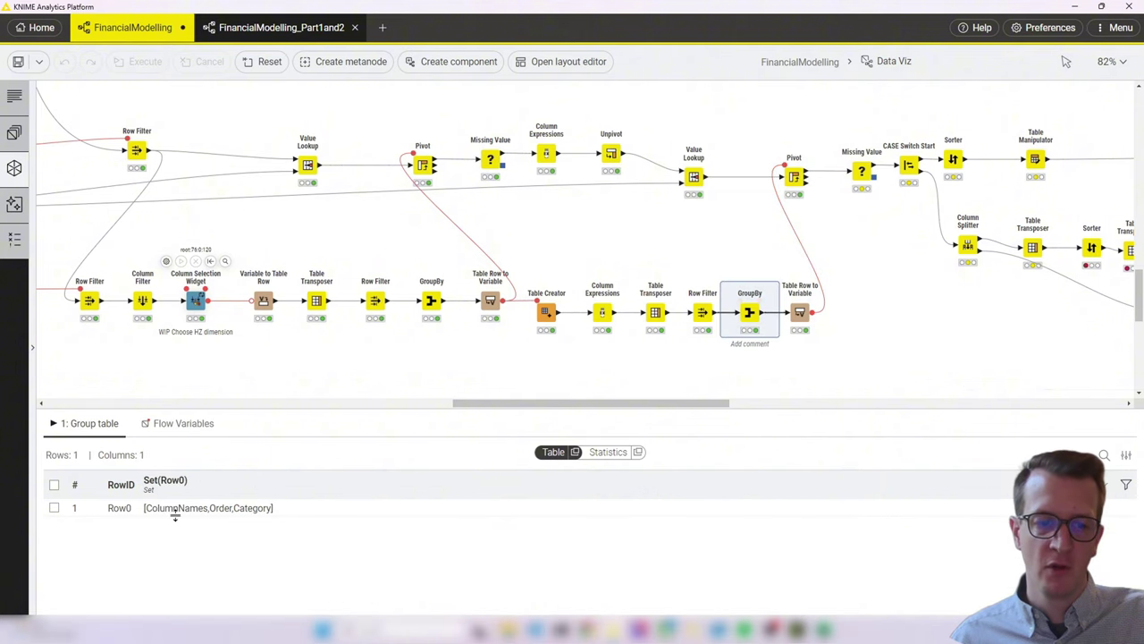
Step: Execute the Missing Value node that follows the second Pivot
click(613, 403)
drag(651, 403, 728, 404)
click(620, 176)
click(601, 171)
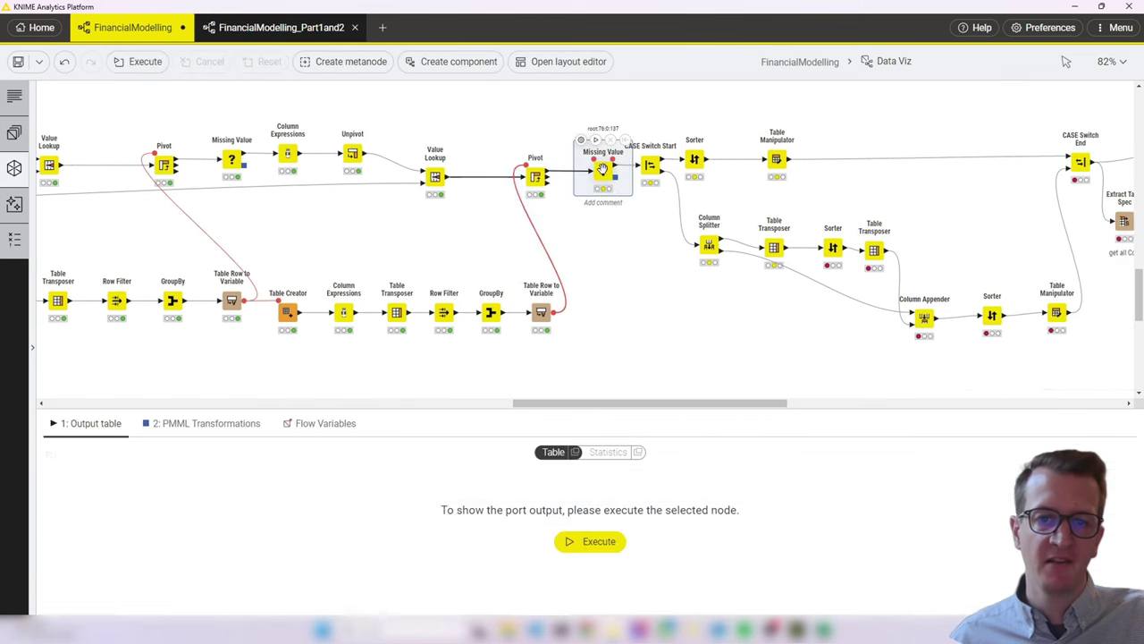
click(595, 140)
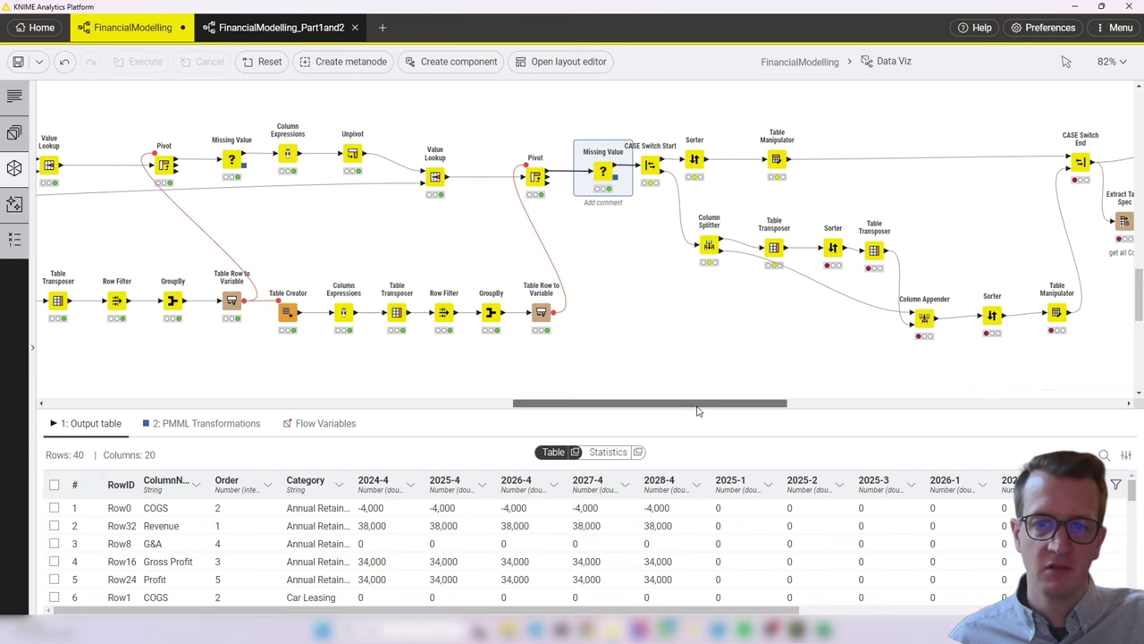
Step: Execute the CASE Switch Start node and check its first output against the preceding Missing Value node
drag(698, 405, 715, 407)
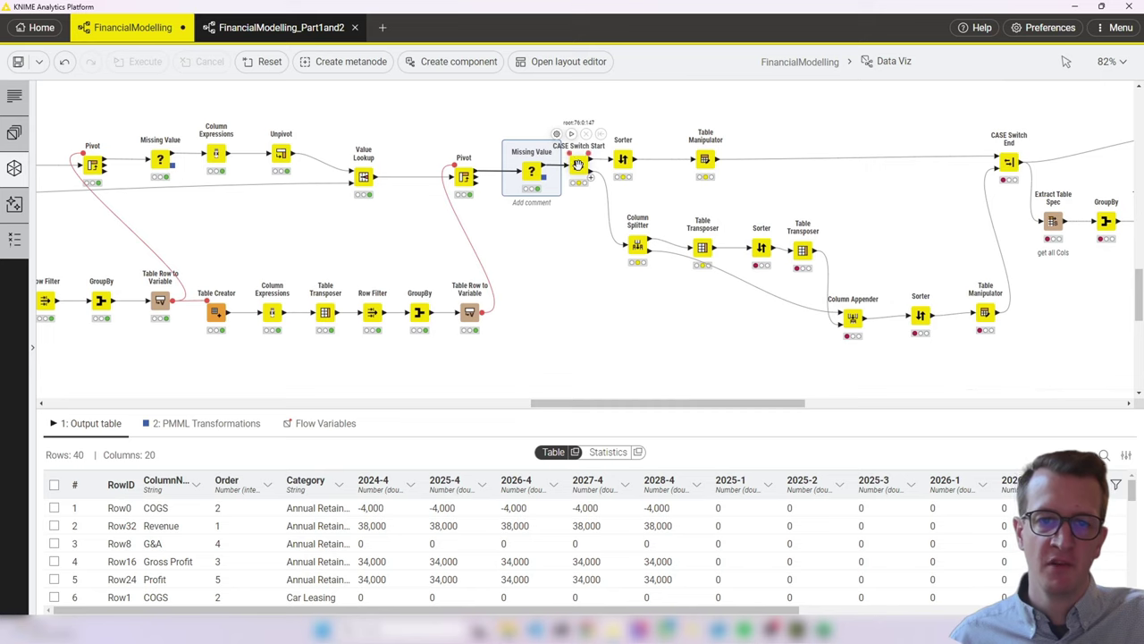
click(578, 166)
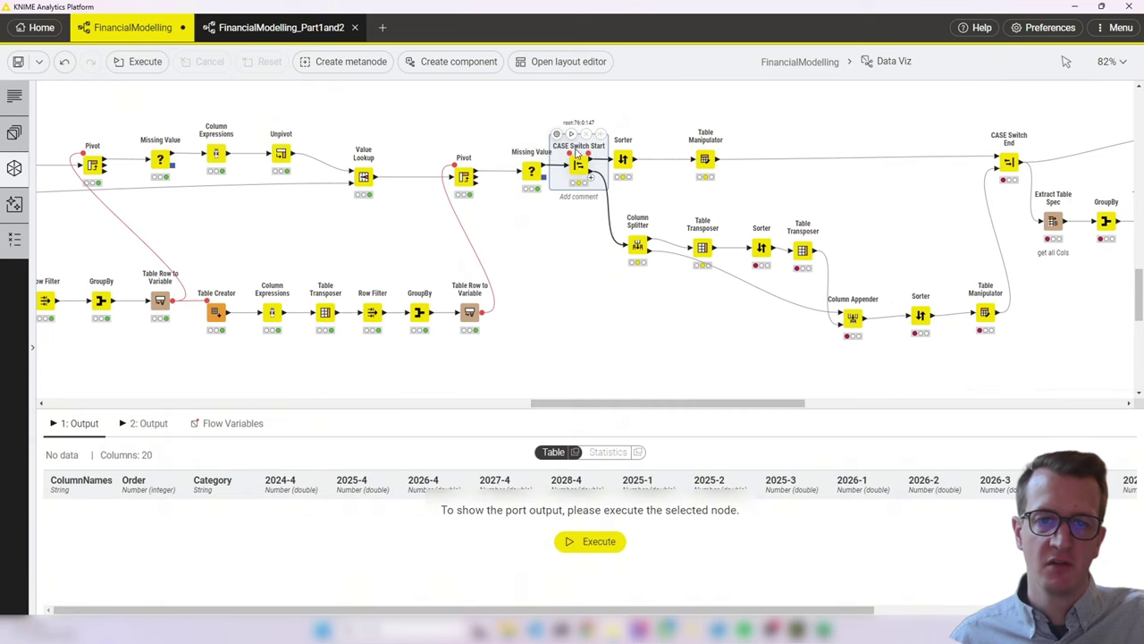
click(571, 133)
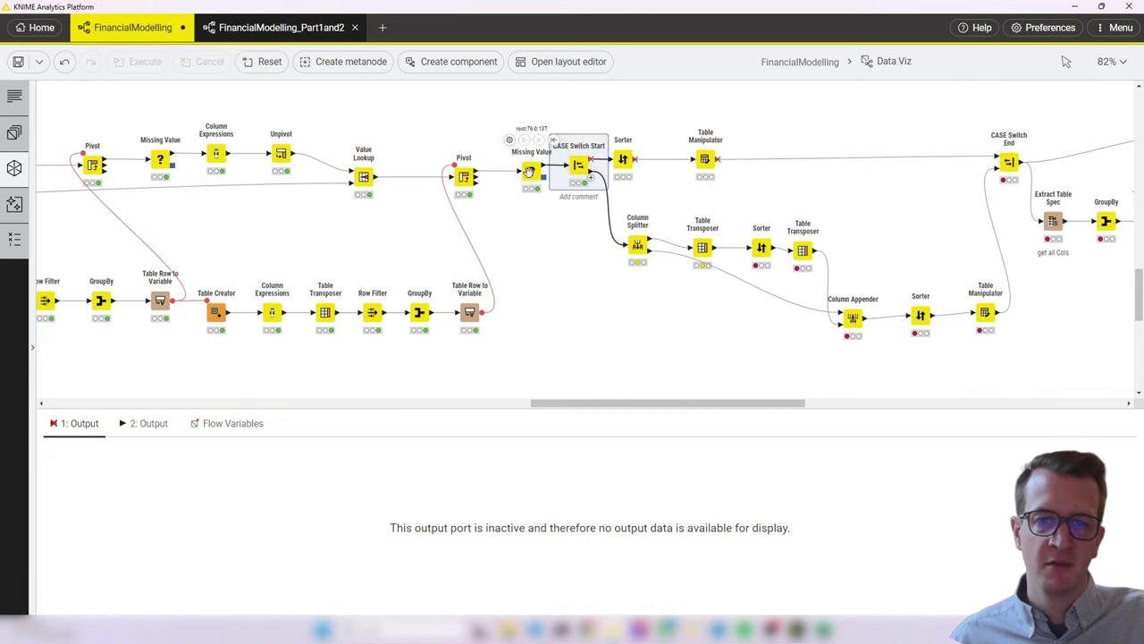
click(529, 171)
click(576, 168)
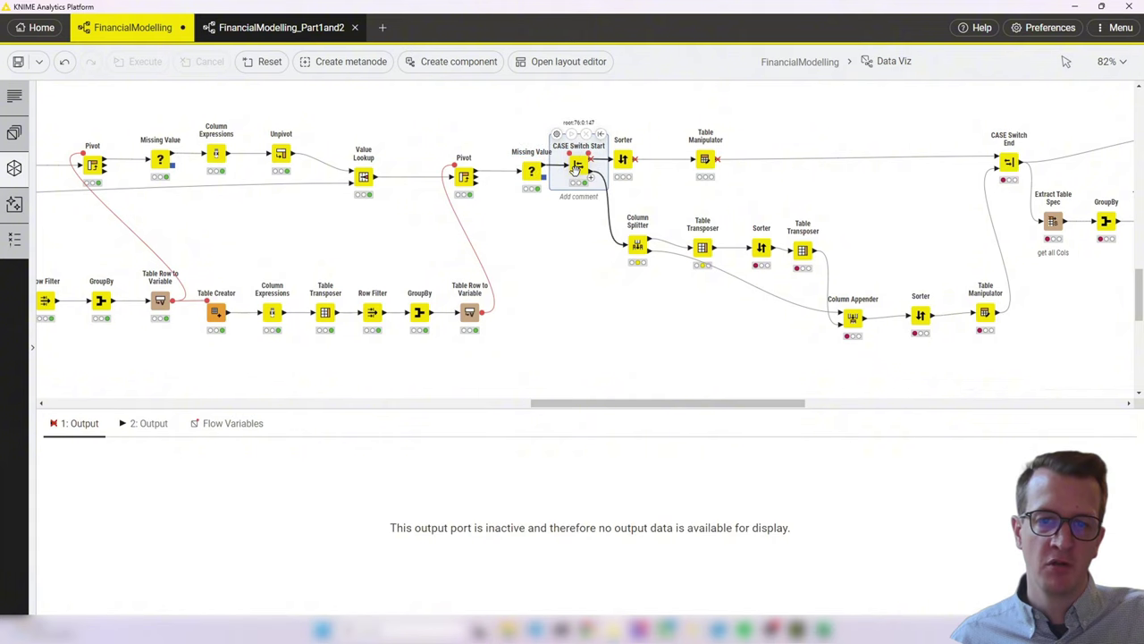
Step: Show the table at the second output of CASE Switch Start
click(672, 402)
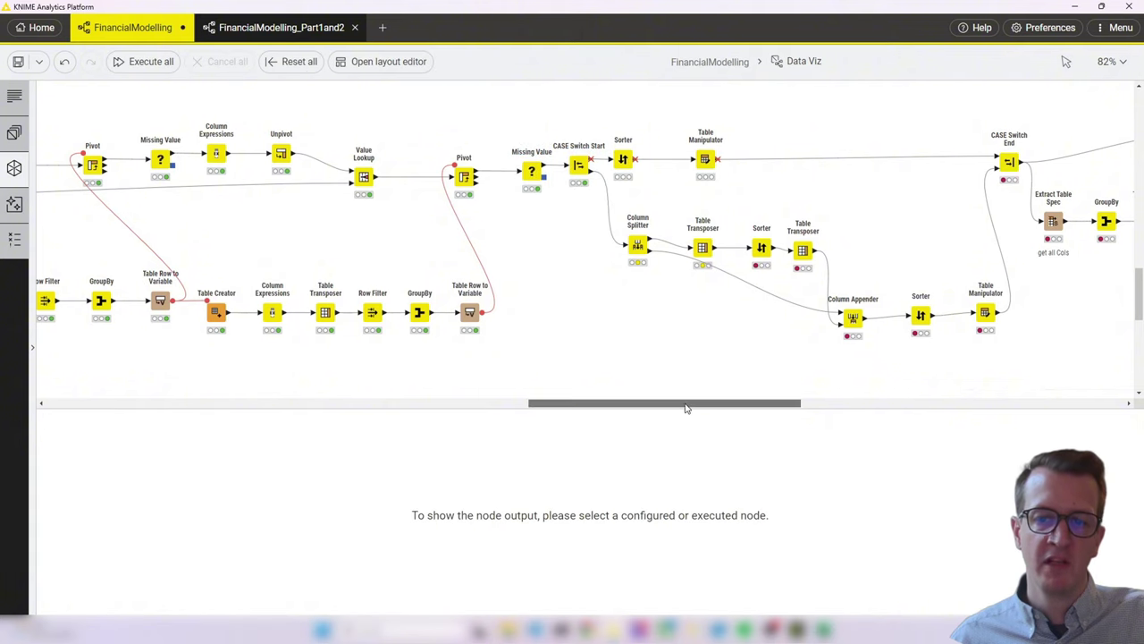
drag(685, 408, 709, 408)
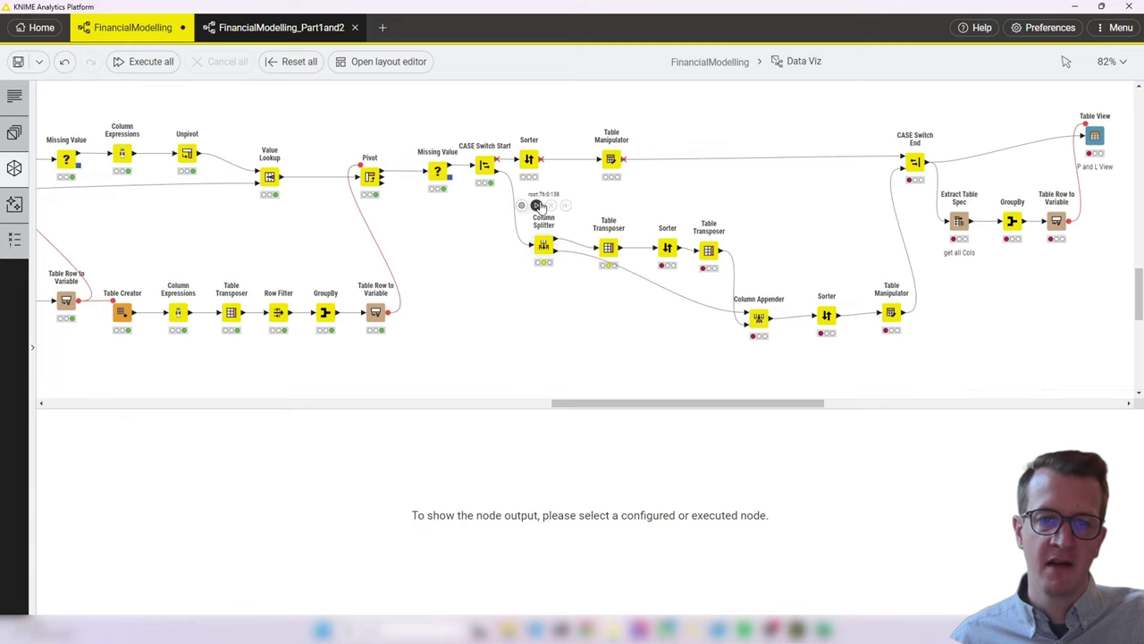
click(501, 176)
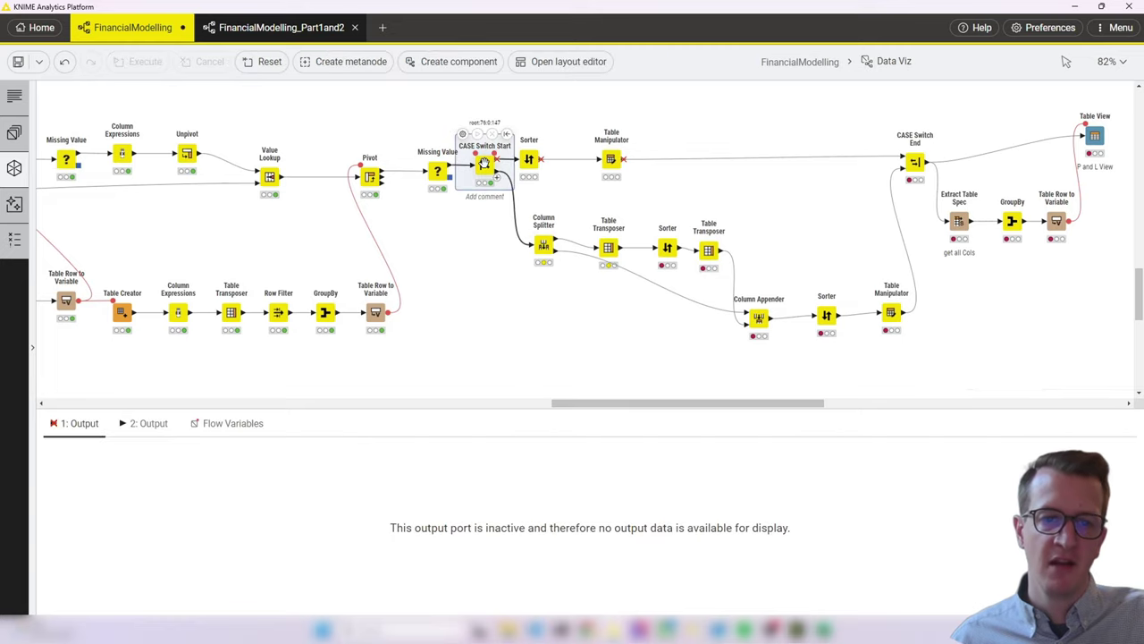
click(152, 424)
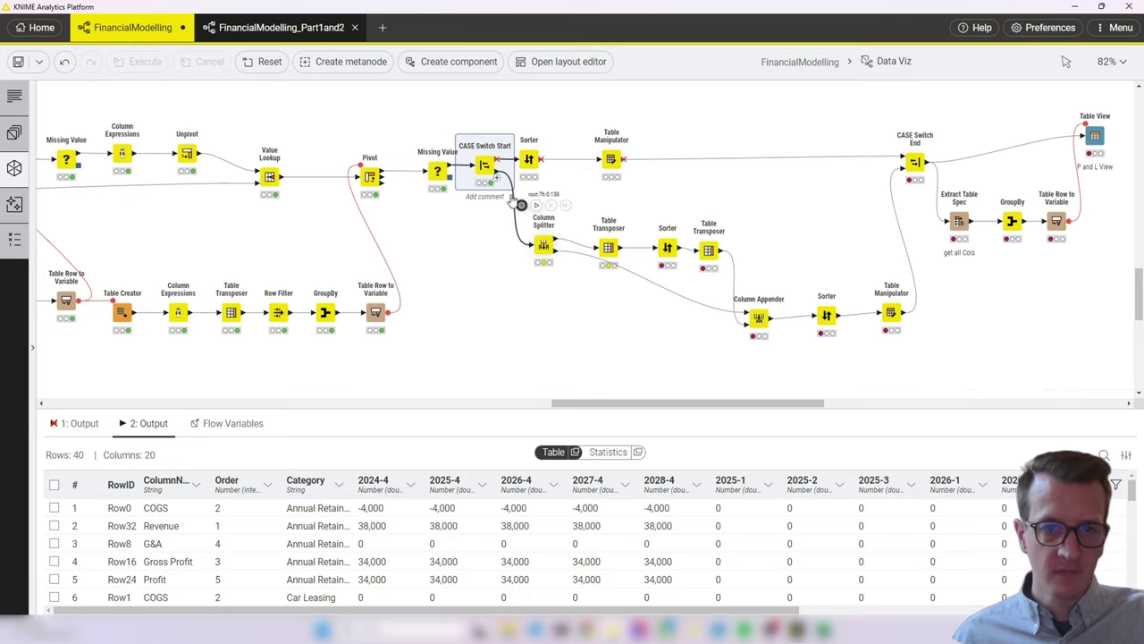
mouse_move(483, 167)
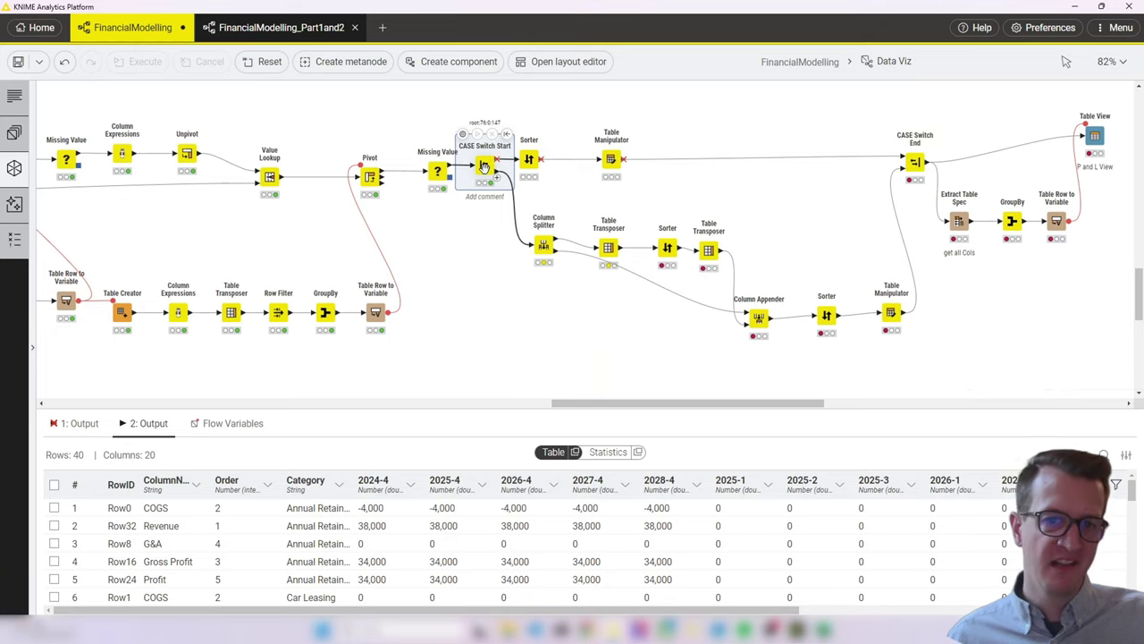
Step: Execute the lower branch from the Column Splitter through the second Table Transposer and show the transposed table
click(544, 244)
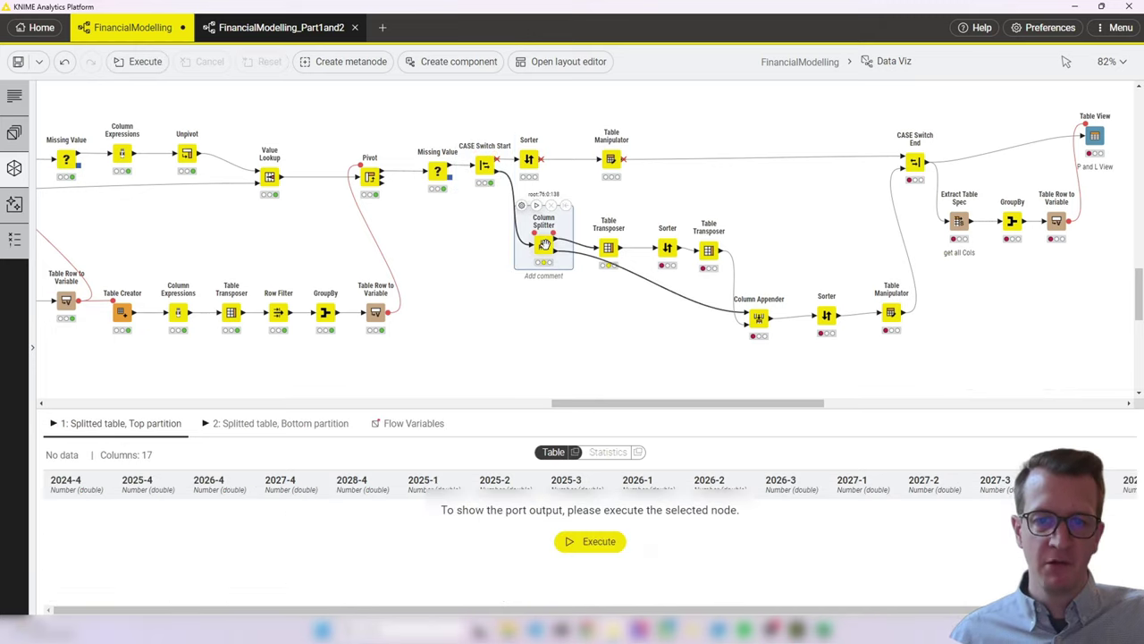
click(707, 245)
click(702, 212)
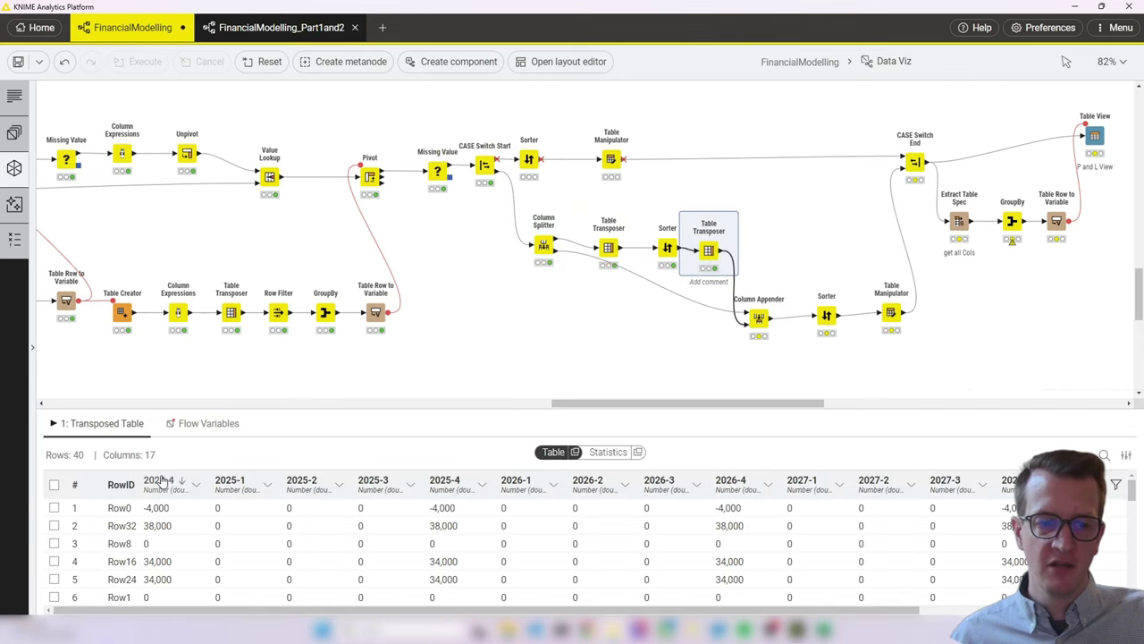
Step: Execute the Column Appender, Sorter and Table Manipulator in the lower branch and show the resulting table
click(773, 343)
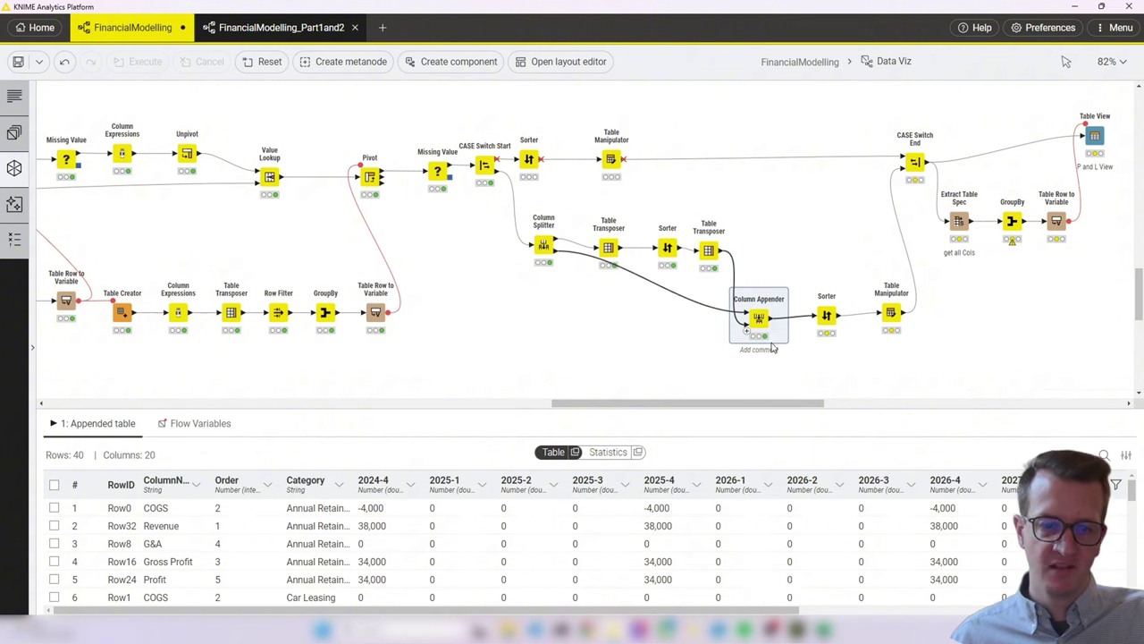
click(893, 321)
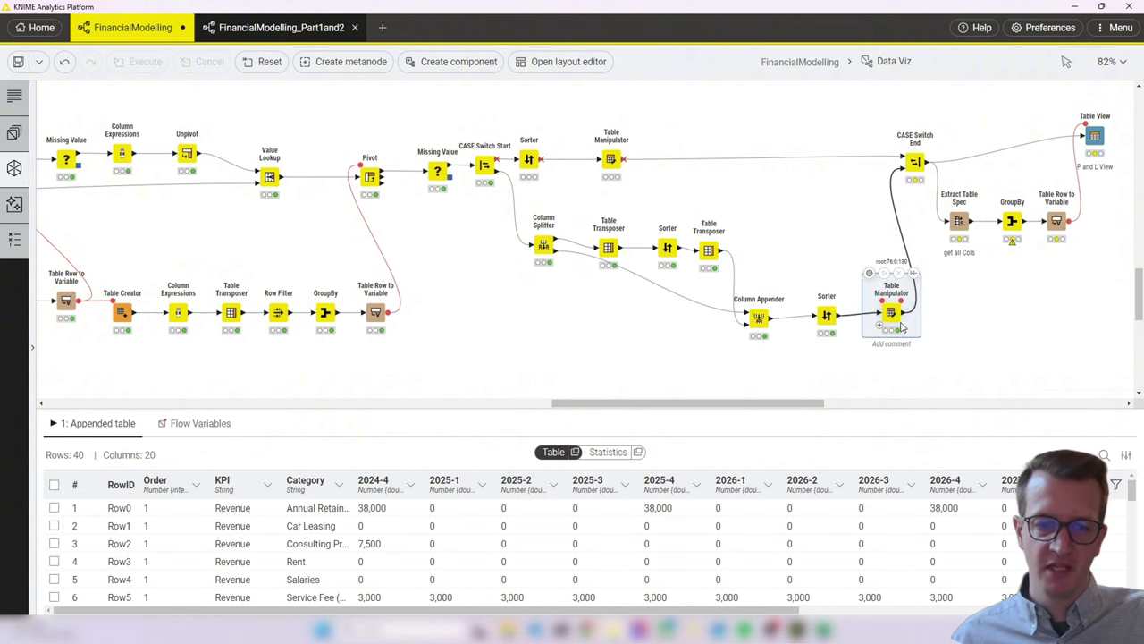
Step: Execute the CASE Switch End node and show its output table
click(915, 162)
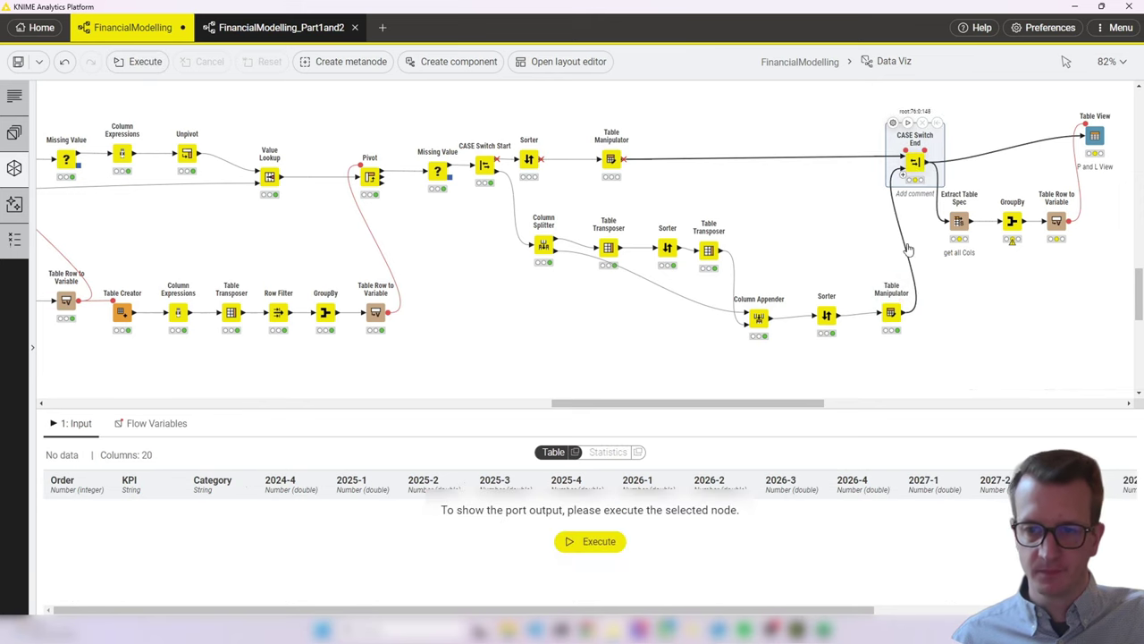
scroll(912, 162, right, 3)
click(806, 182)
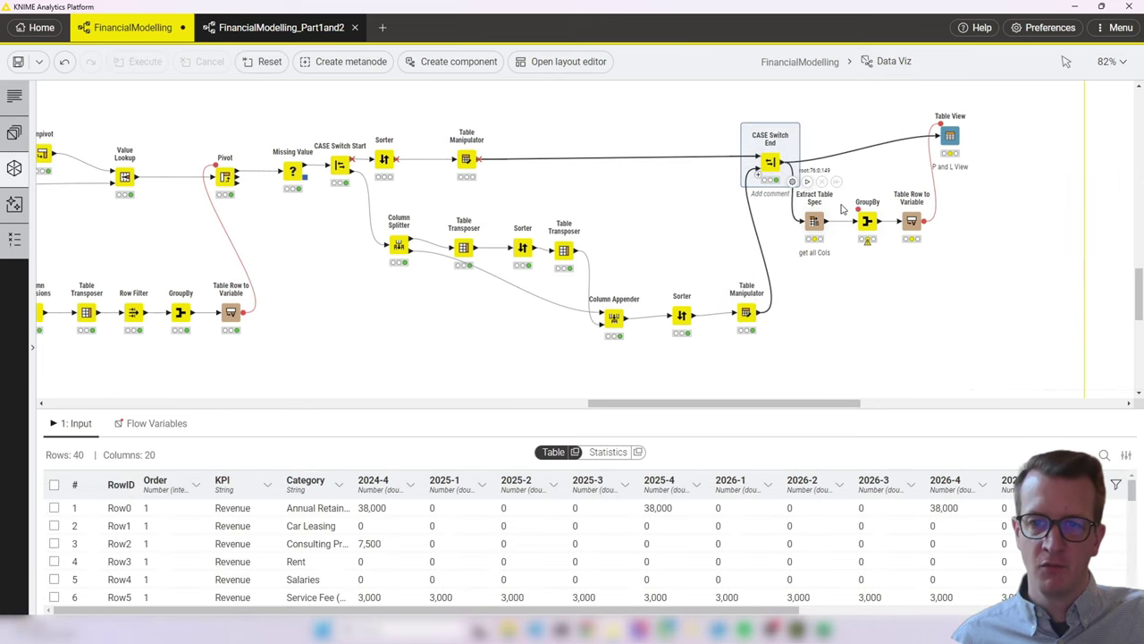
Step: Execute Extract Table Spec, GroupBy and Table Row to Variable to supply the column names as a flow variable
click(815, 224)
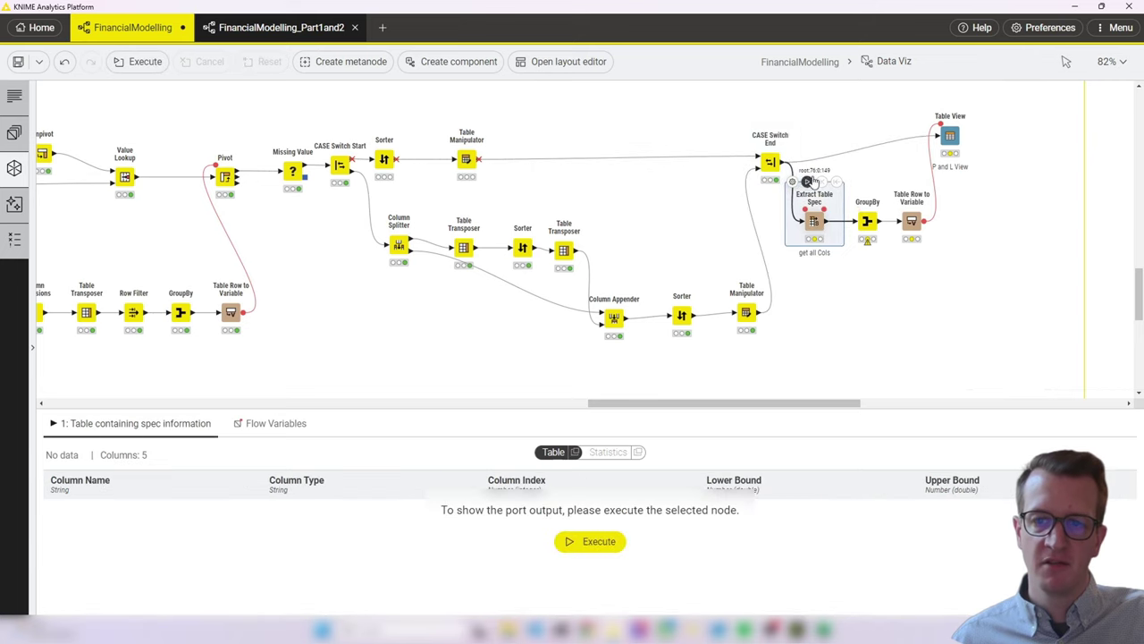
click(807, 181)
click(912, 222)
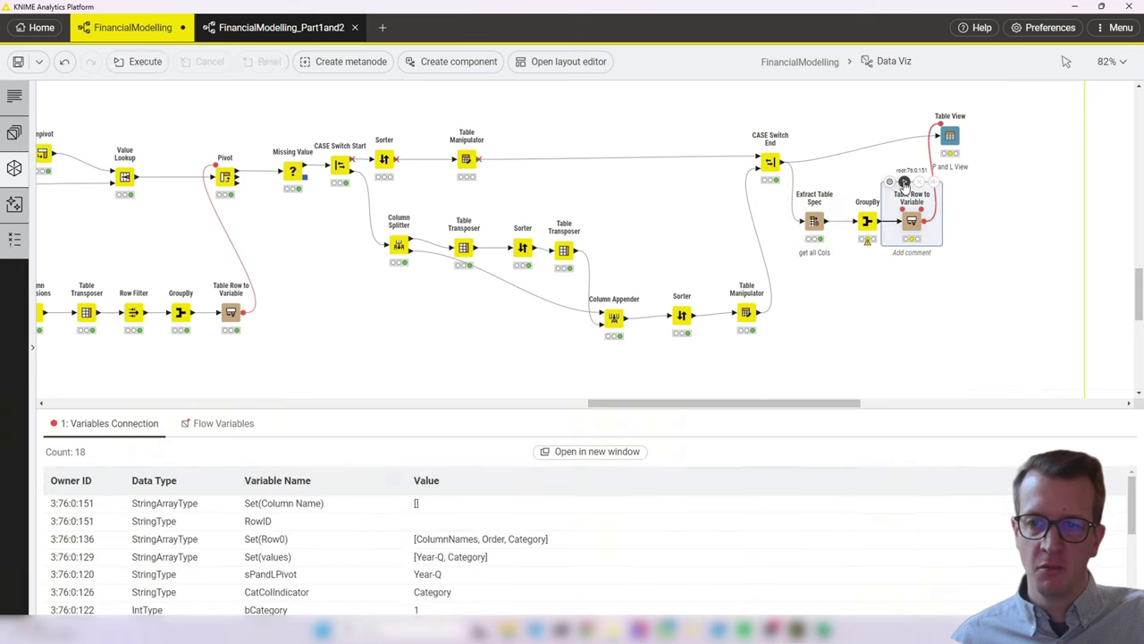
click(988, 222)
Step: Inspect the P and L Table View node and the output of the upper branch's Sorter after CASE Switch Start
click(950, 136)
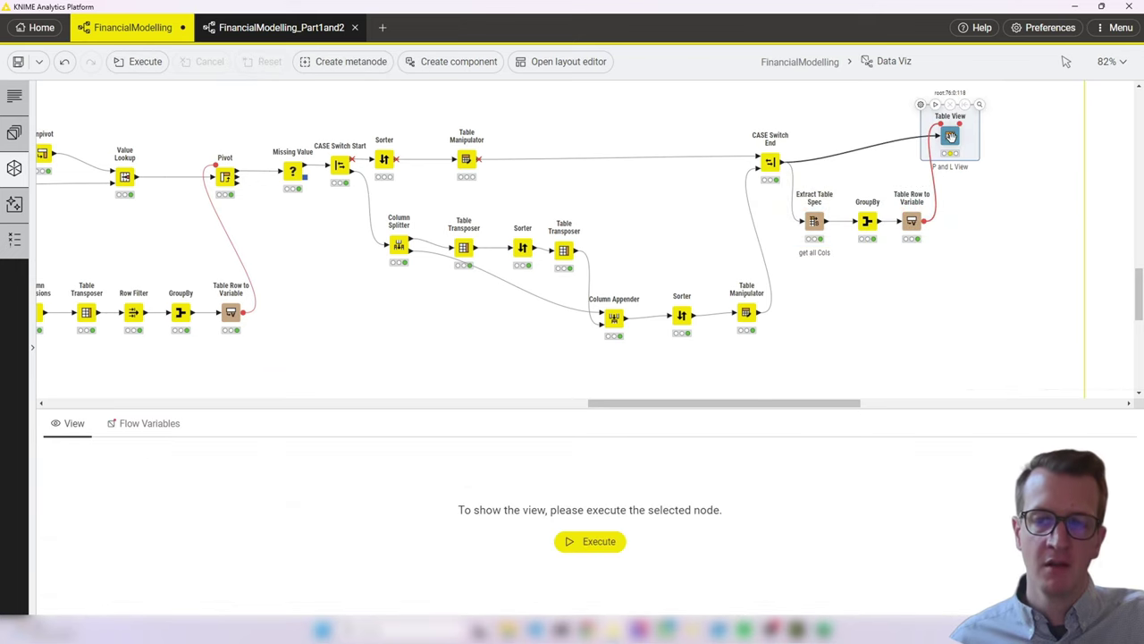
drag(716, 403, 677, 403)
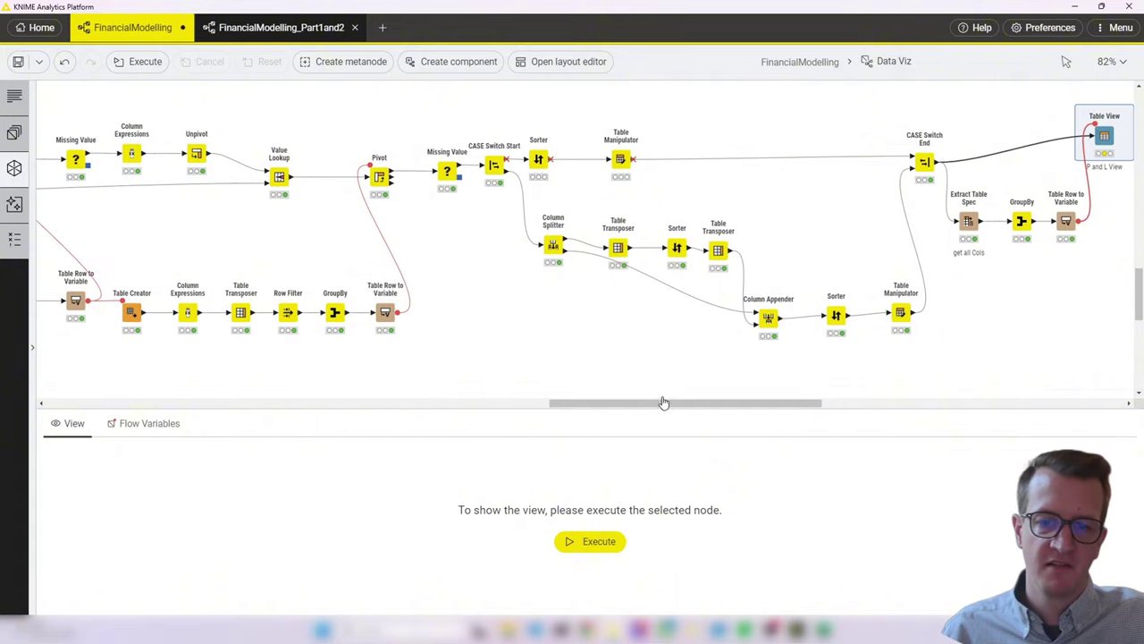
click(534, 157)
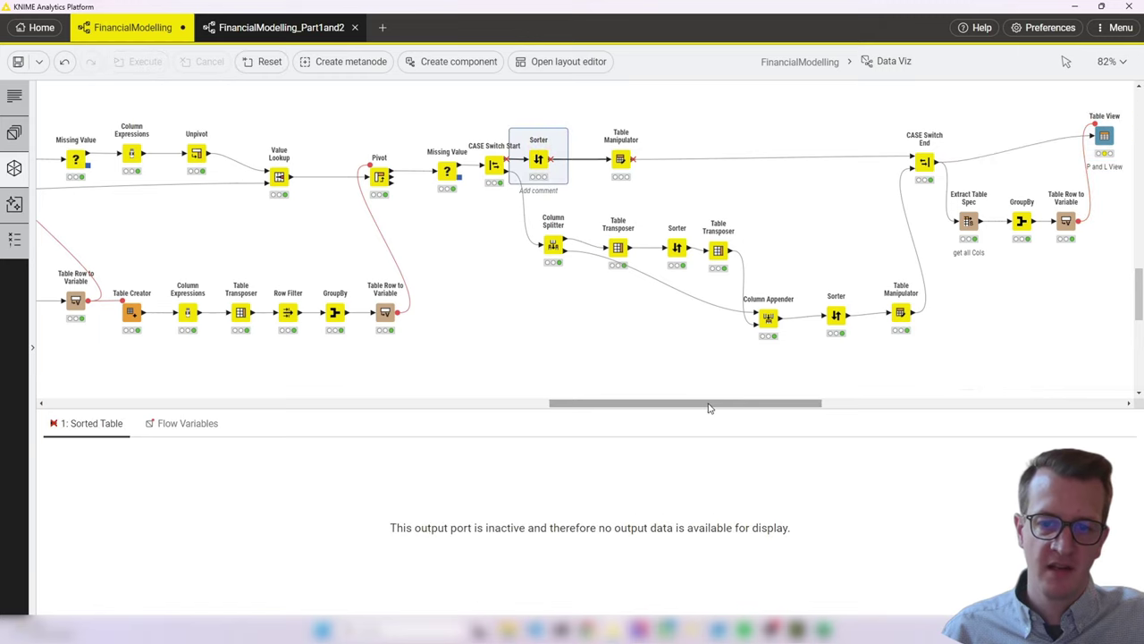
drag(707, 407, 740, 408)
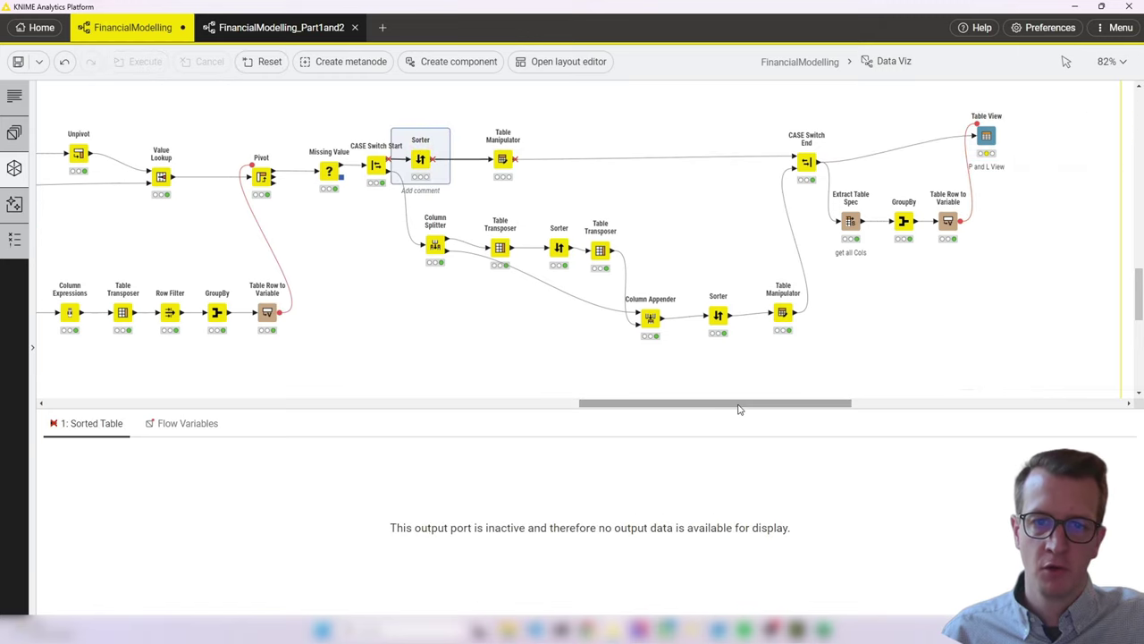
Step: Return to the parent workflow and open the Data Viz component's view maximized, showing the Profit and Loss by Quarter table
click(805, 61)
click(695, 246)
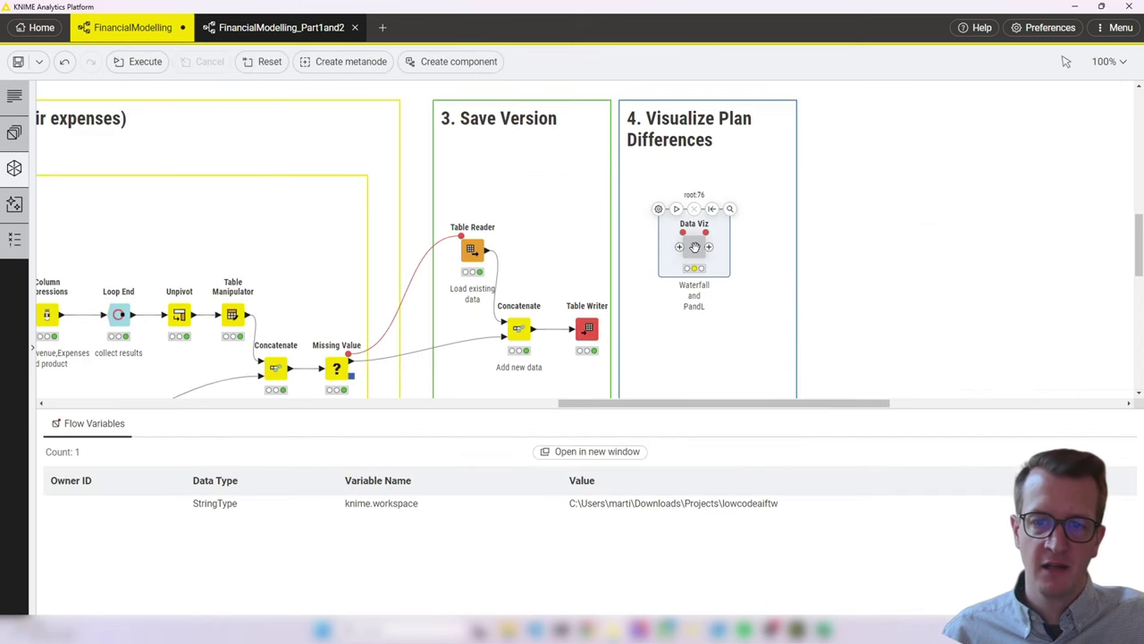
click(729, 208)
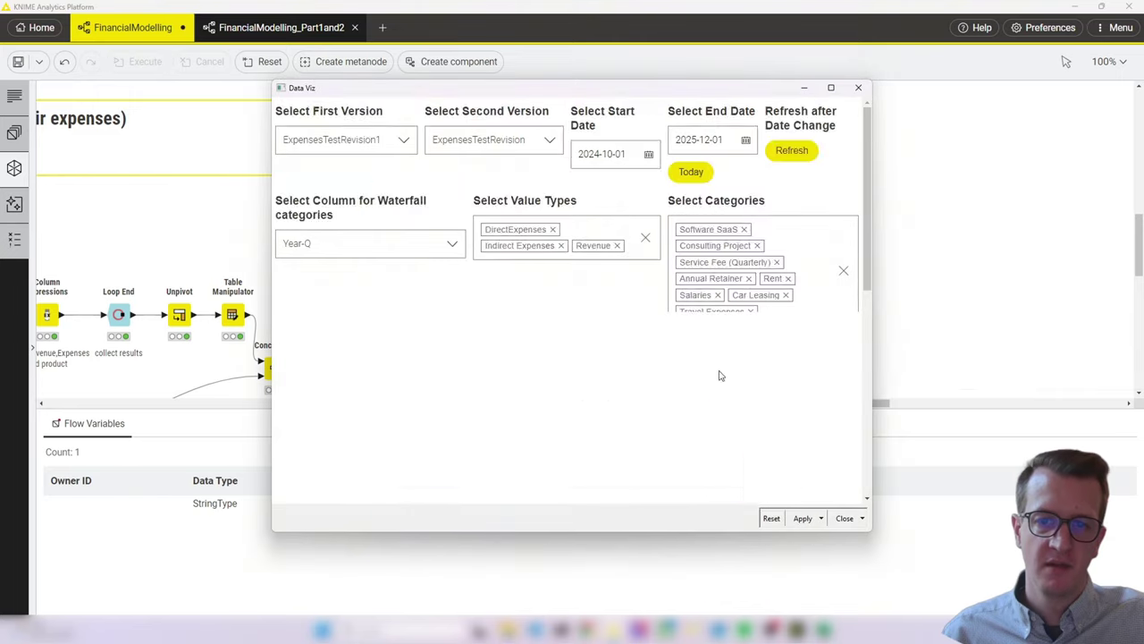
click(830, 88)
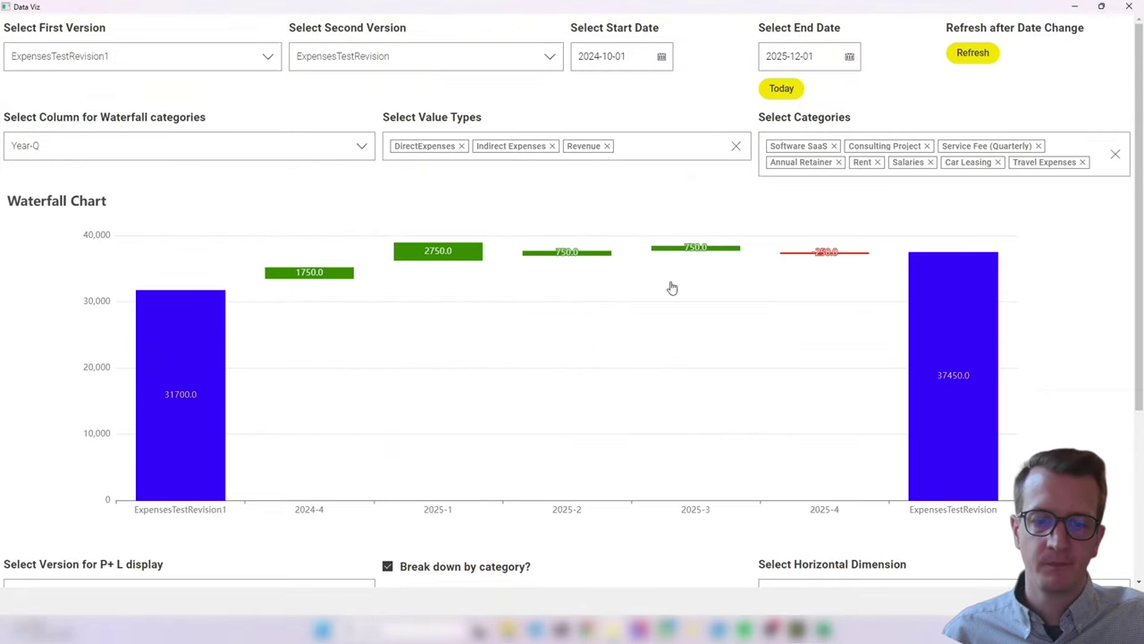
scroll(673, 287, down, 3)
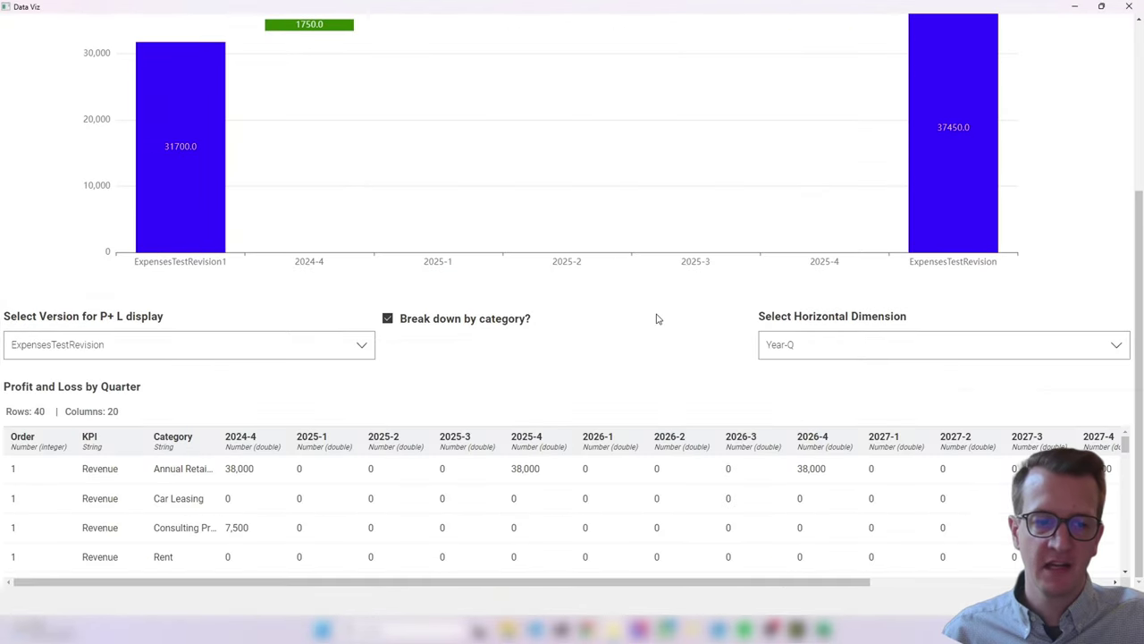
Step: Switch the category breakdown of the Profit and Loss table off and back on to compare both layouts
click(387, 320)
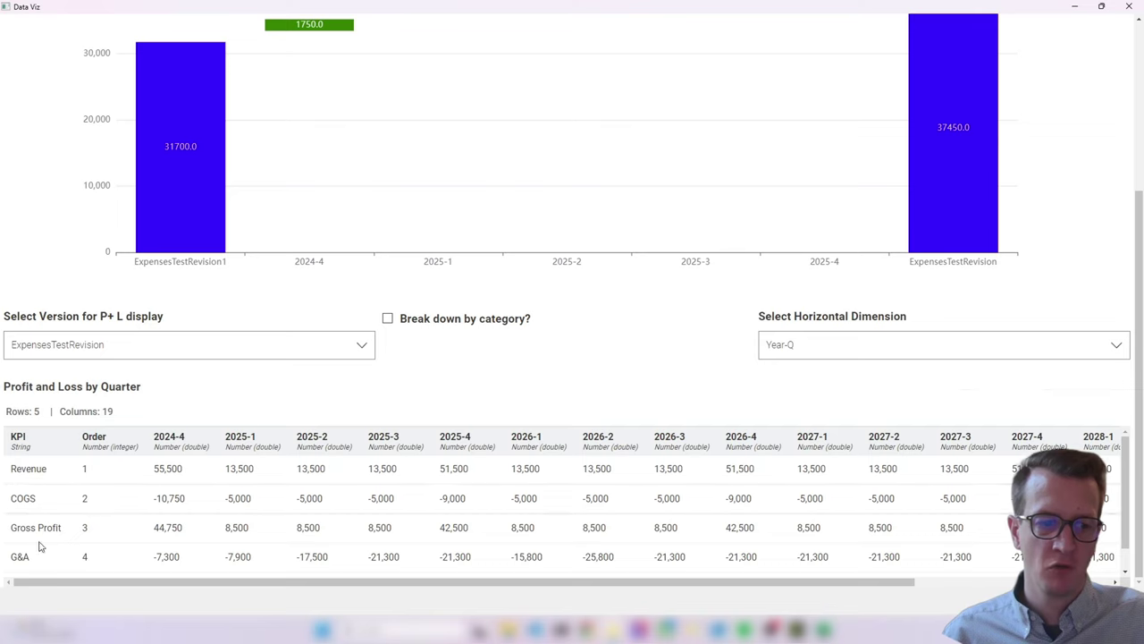
click(388, 320)
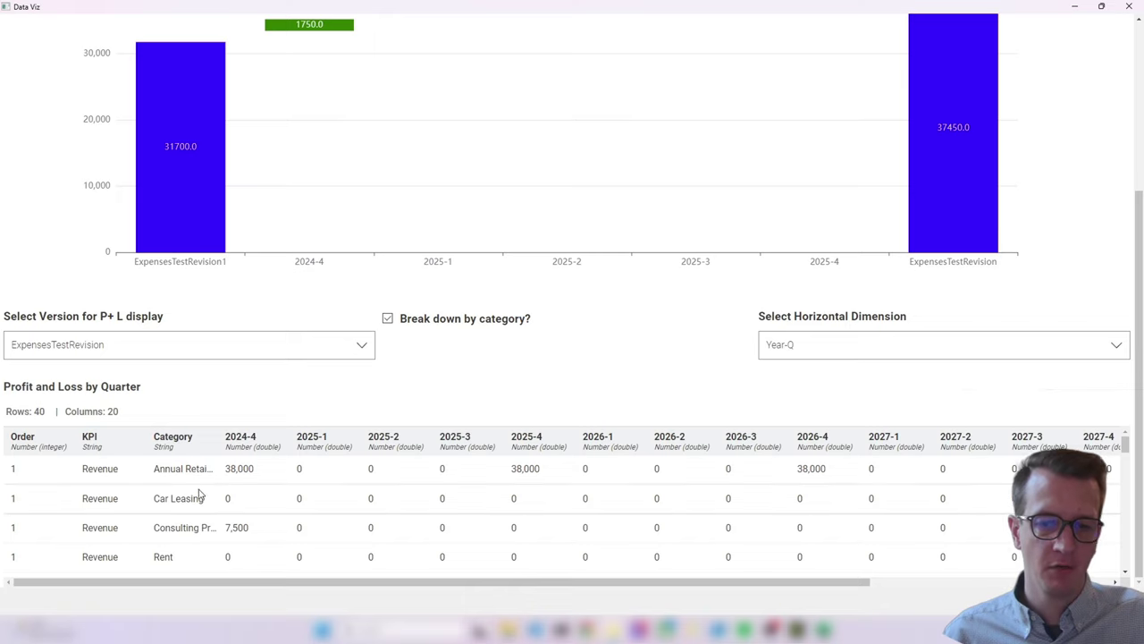
Step: Set the horizontal dimension of the Profit and Loss table to Year and turn off the category breakdown
click(860, 348)
click(817, 384)
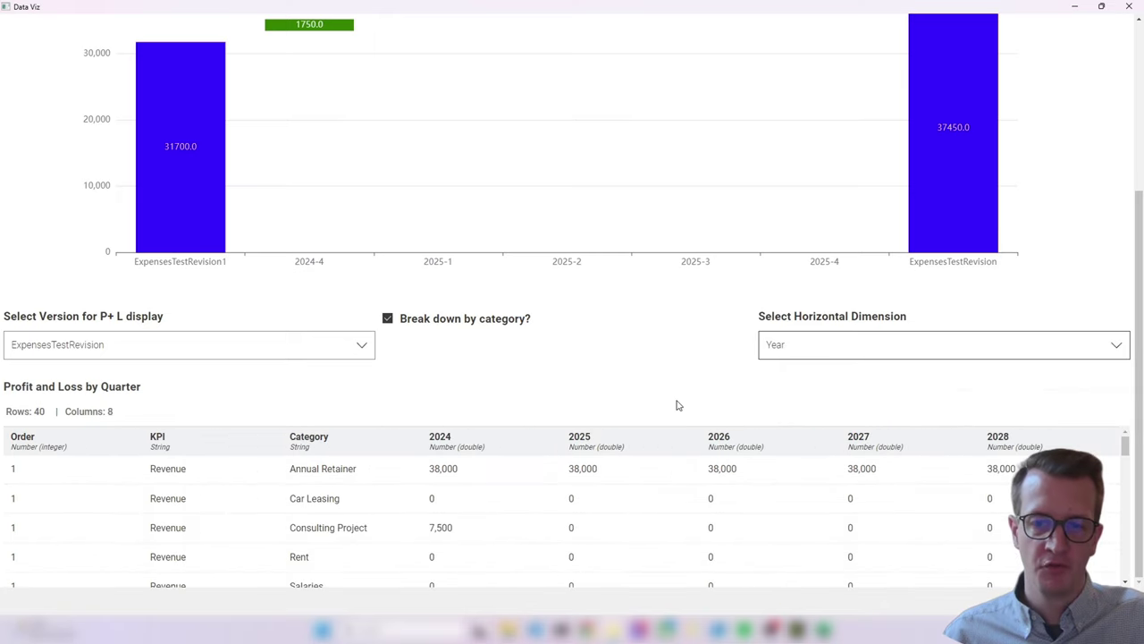
click(429, 320)
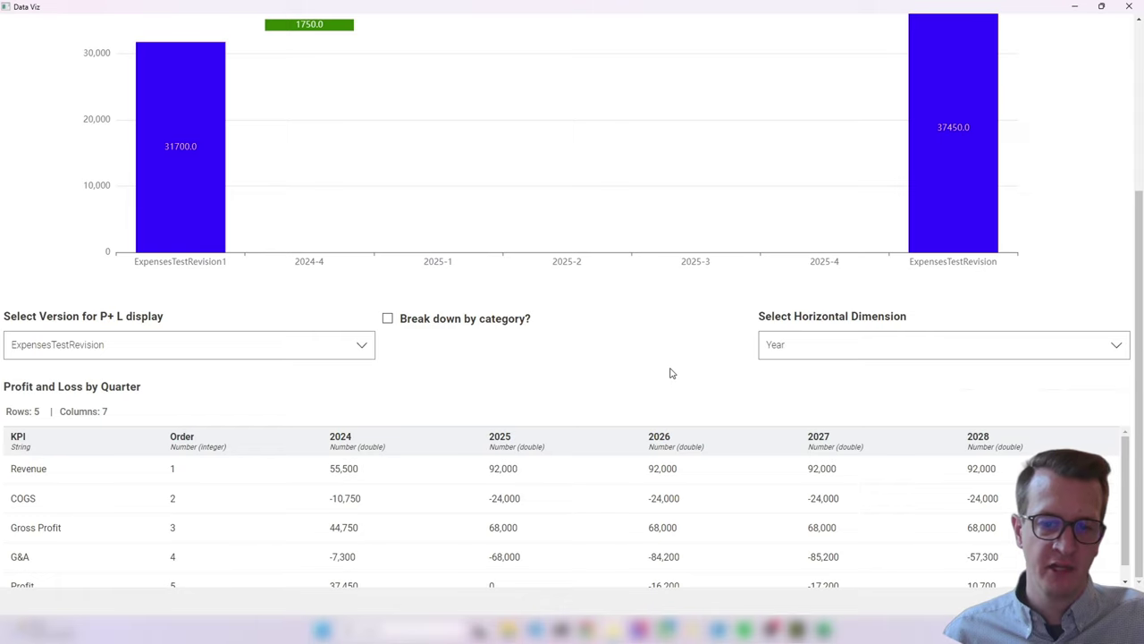